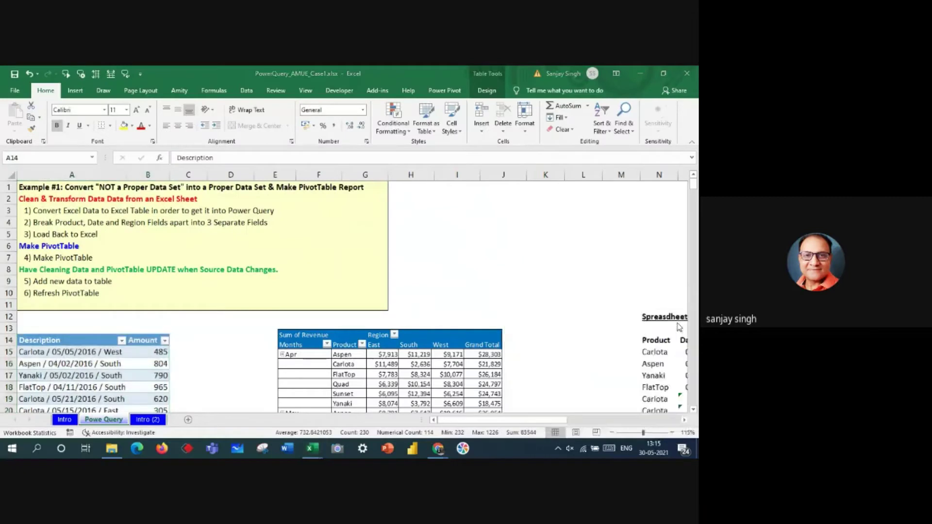
# - Select the entire Description and Amount table starting at A14 and create a Power Query from that table range
pyautogui.click(676, 334)
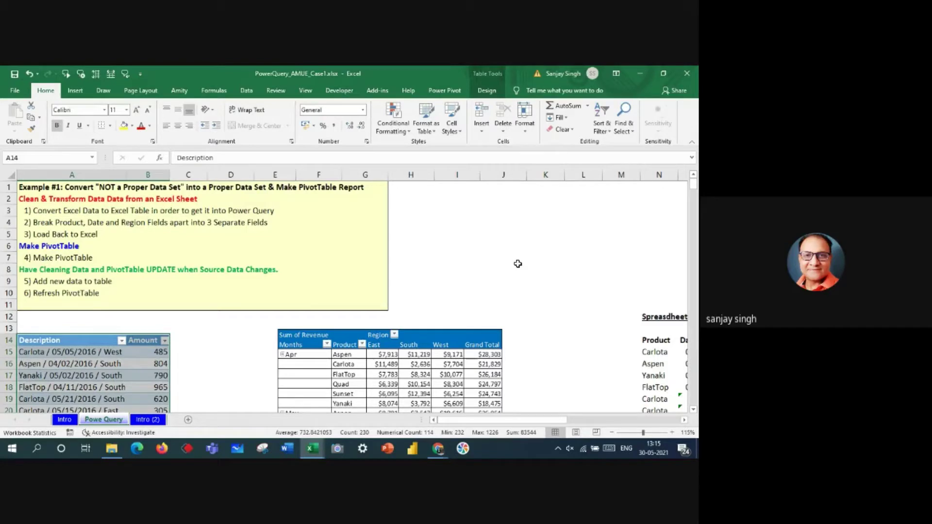
pyautogui.moveTo(58, 341); pyautogui.dragTo(152, 375)
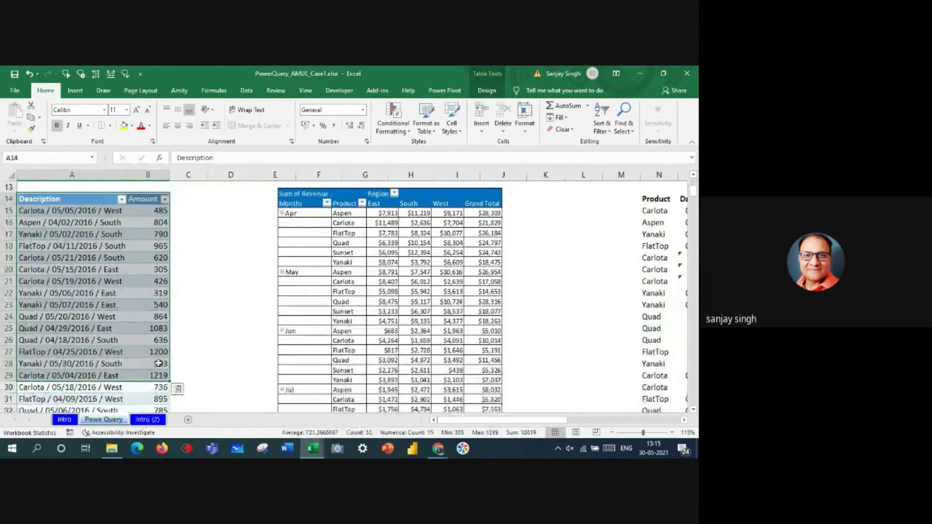
pyautogui.click(86, 200)
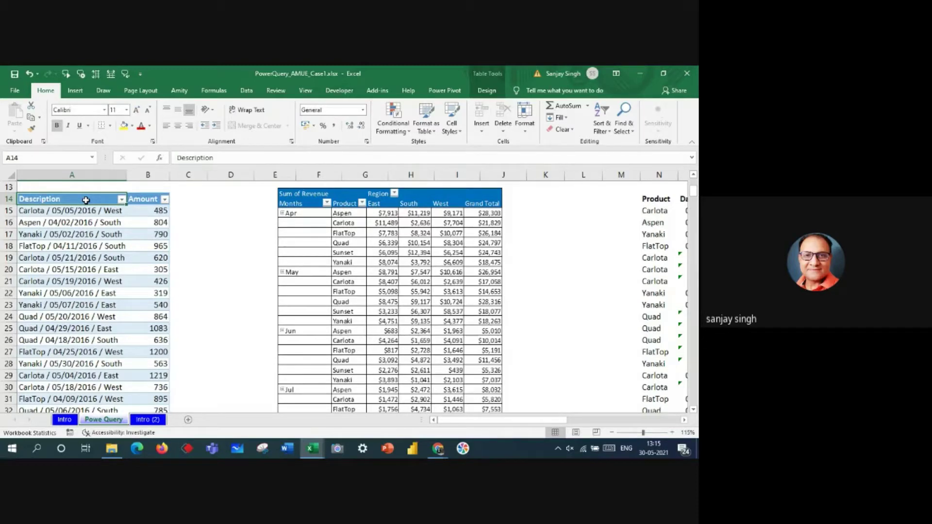
pyautogui.hotkey('ctrl', 'shift', 'Down')
pyautogui.hotkey('ctrl', 'shift', 'Right')
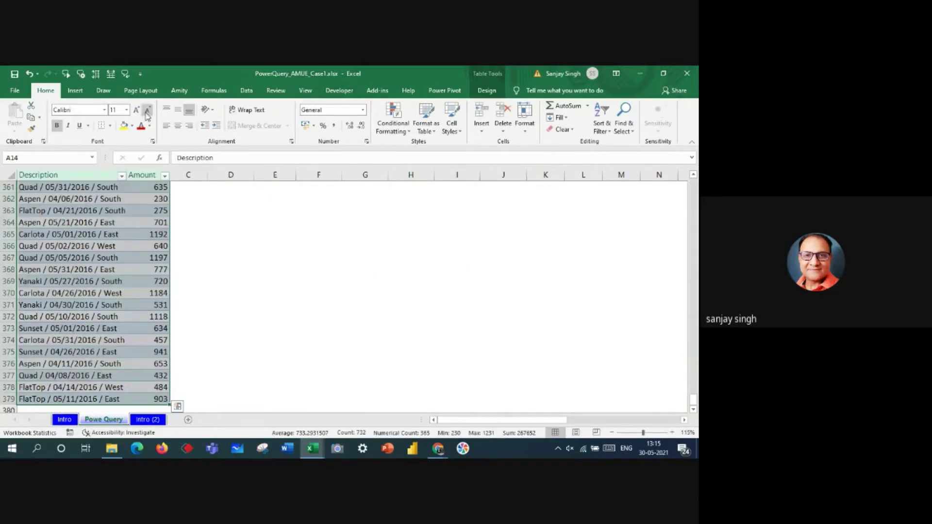
pyautogui.click(247, 91)
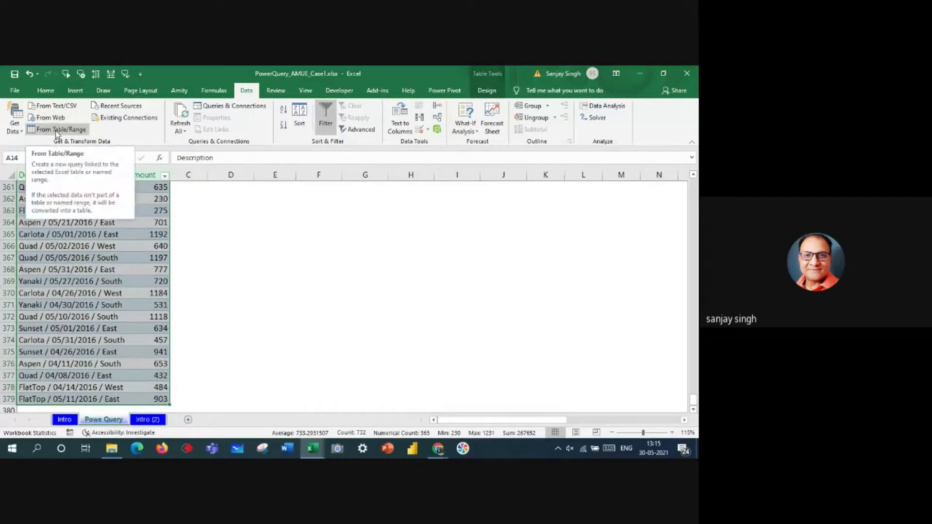
pyautogui.click(57, 130)
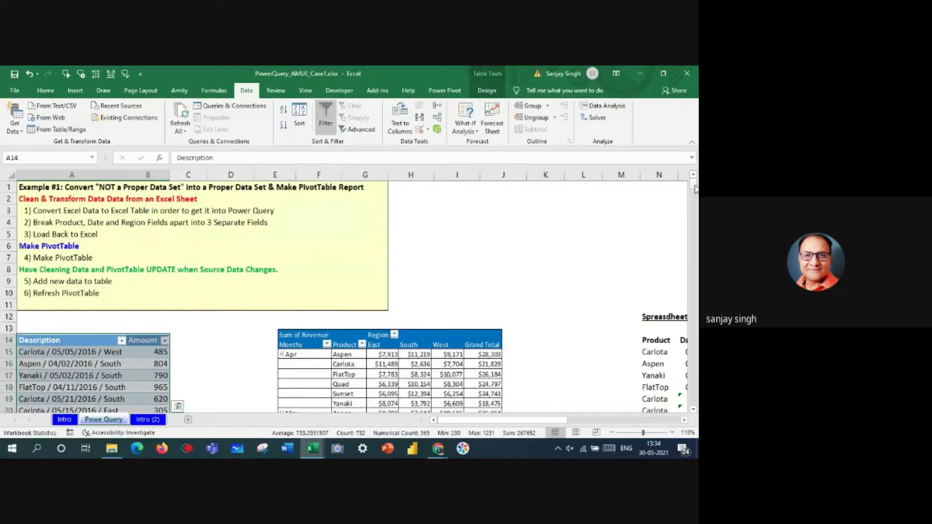
pyautogui.moveTo(695, 190)
pyautogui.mouseDown()
pyautogui.moveTo(696, 228)
pyautogui.moveTo(696, 182)
pyautogui.mouseUp()
pyautogui.moveTo(48, 341); pyautogui.dragTo(163, 297)
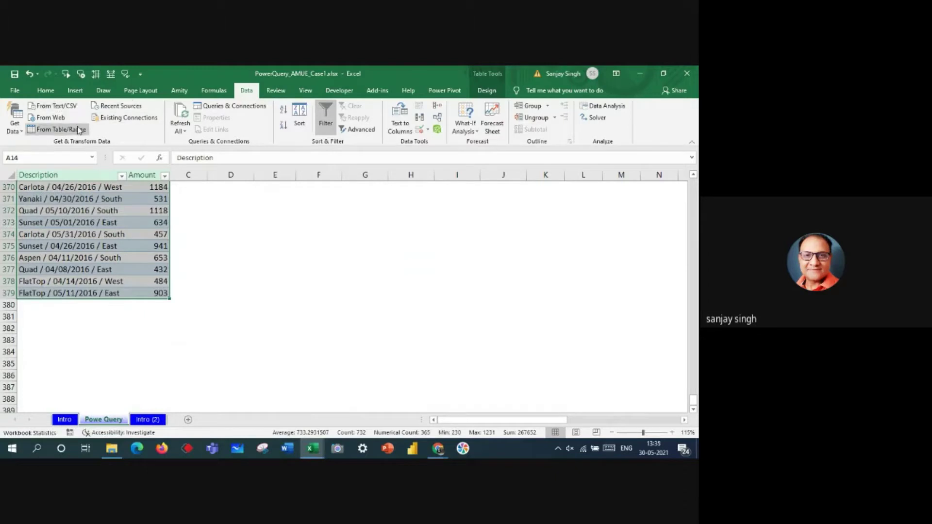
pyautogui.click(50, 130)
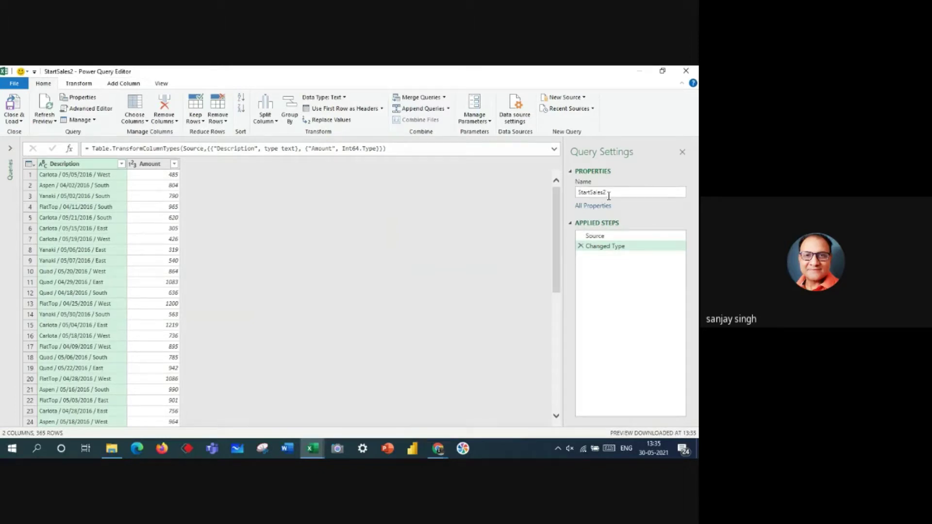
# - Examine the query's name and the list of queries in the workbook
pyautogui.moveTo(609, 194); pyautogui.dragTo(577, 194)
pyautogui.click(633, 194)
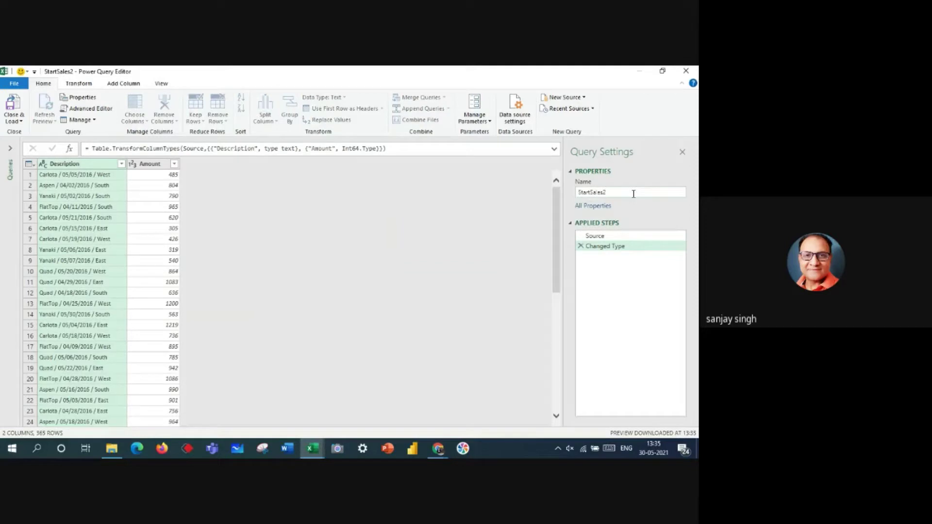
pyautogui.click(10, 150)
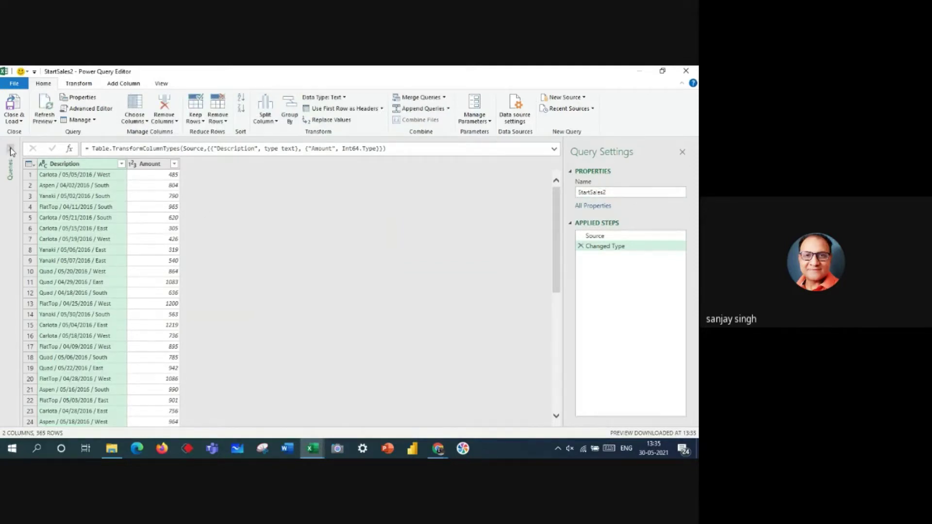
pyautogui.click(10, 149)
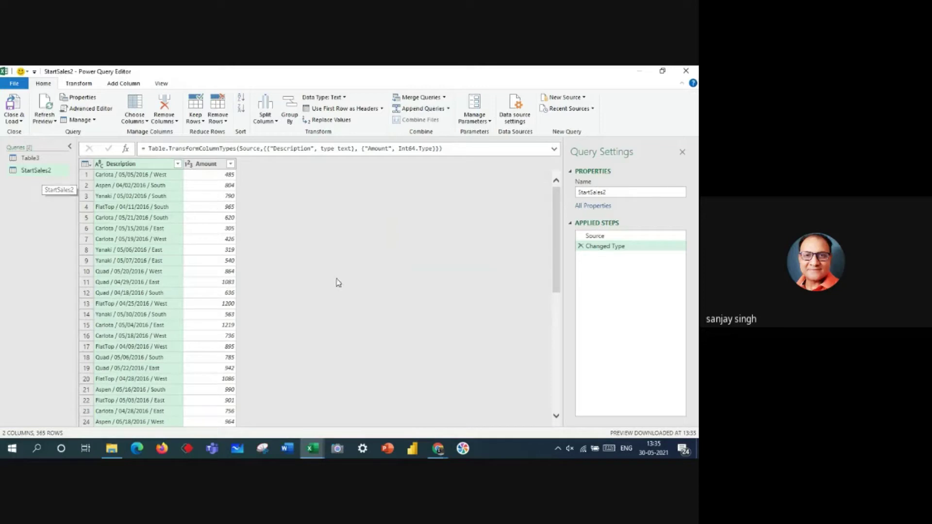
pyautogui.click(69, 146)
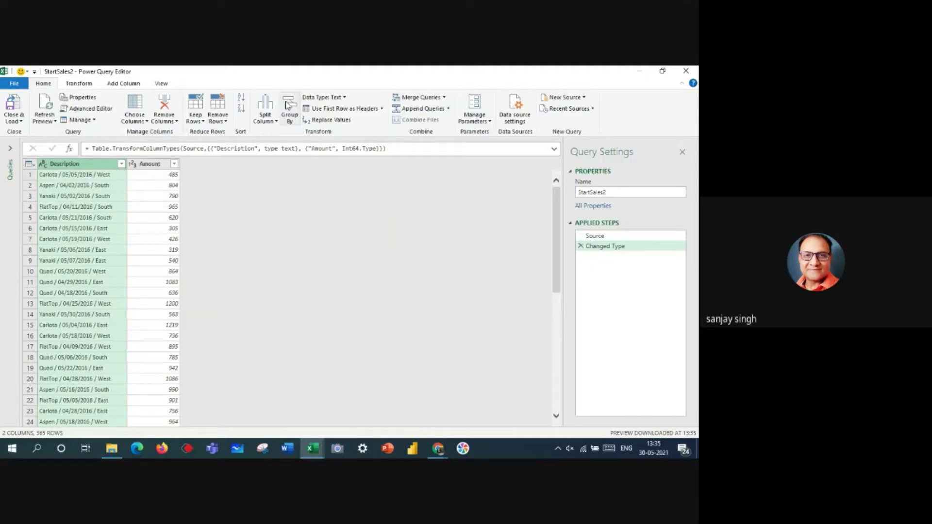
# - Split the Description column by the custom delimiter "/" at each occurrence
pyautogui.click(277, 117)
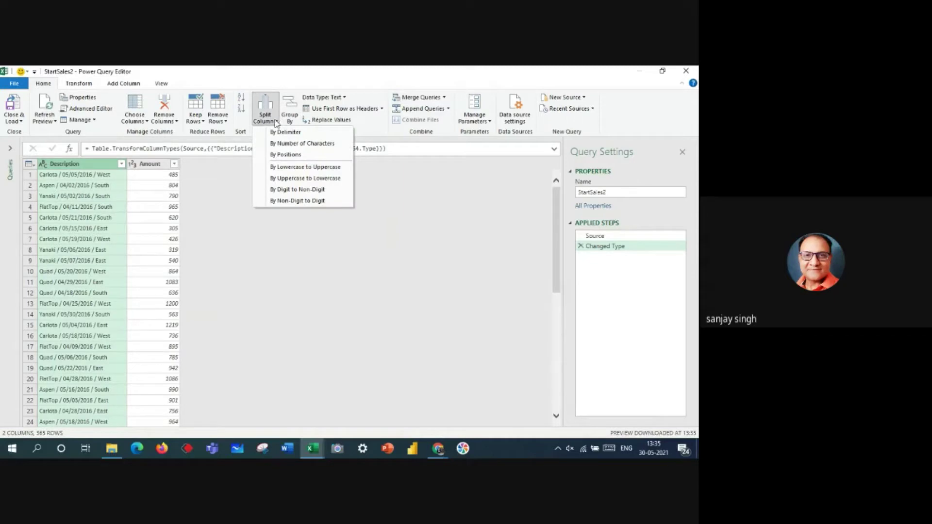
pyautogui.click(284, 133)
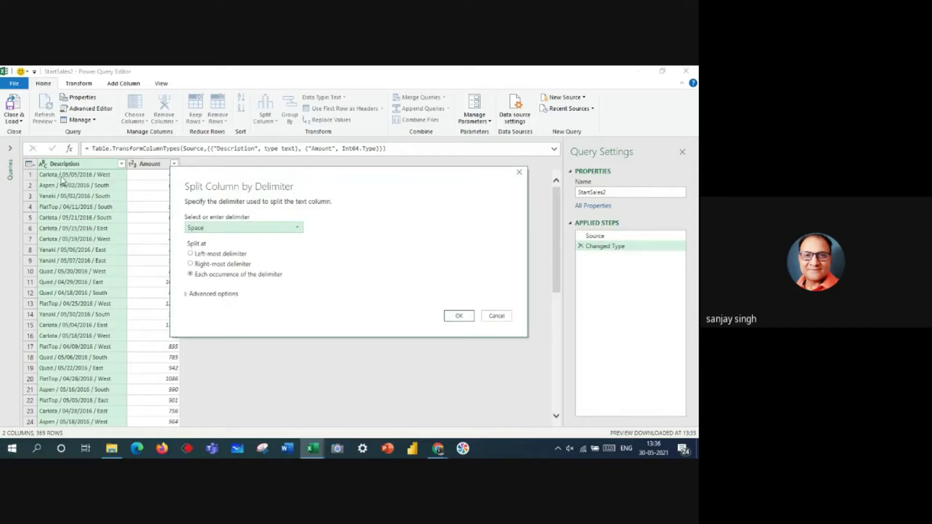
pyautogui.click(261, 231)
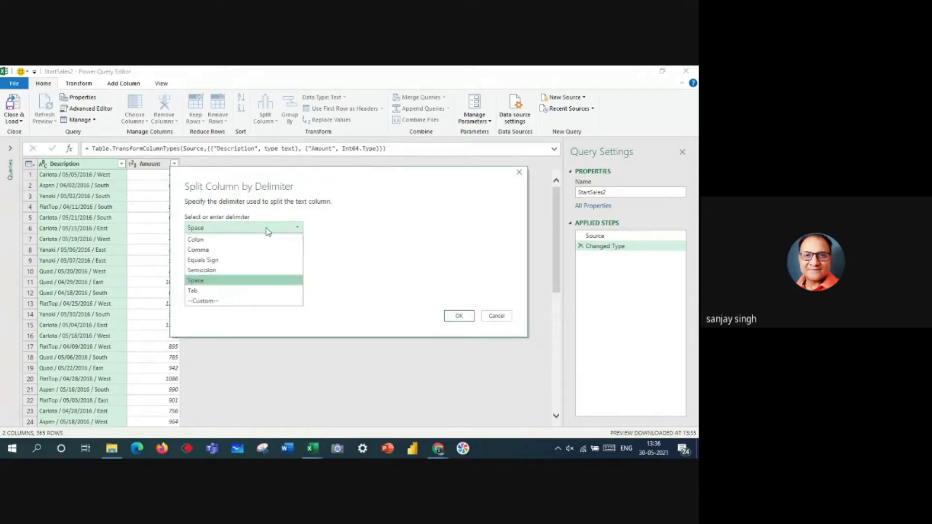
pyautogui.click(237, 305)
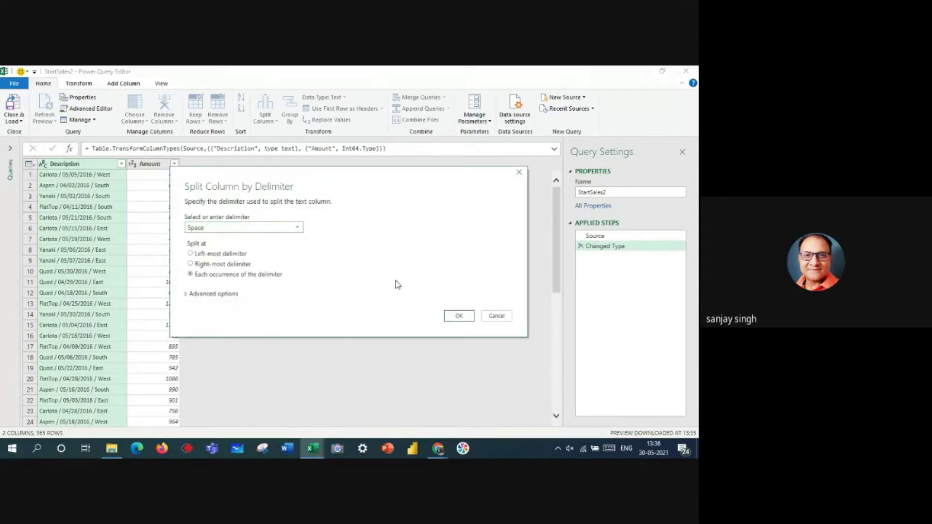
pyautogui.click(228, 231)
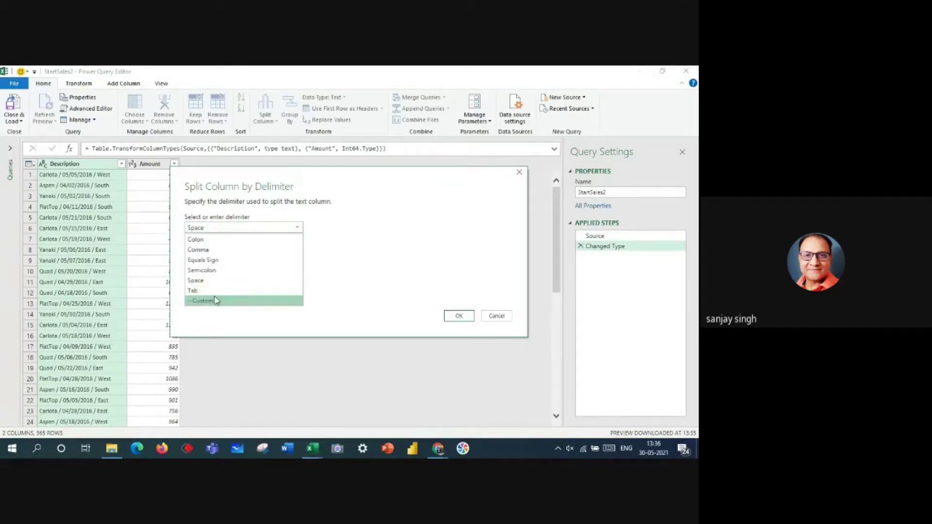
pyautogui.click(216, 299)
pyautogui.click(213, 240)
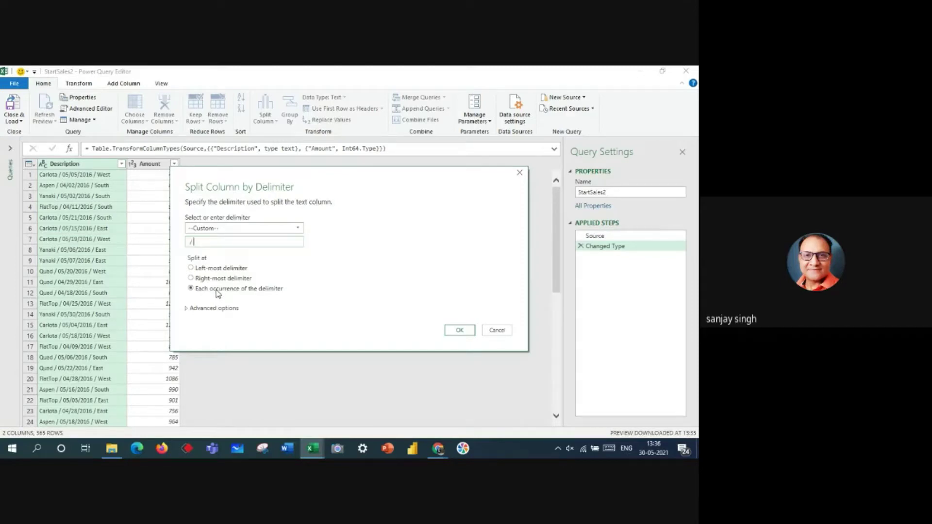
pyautogui.click(460, 332)
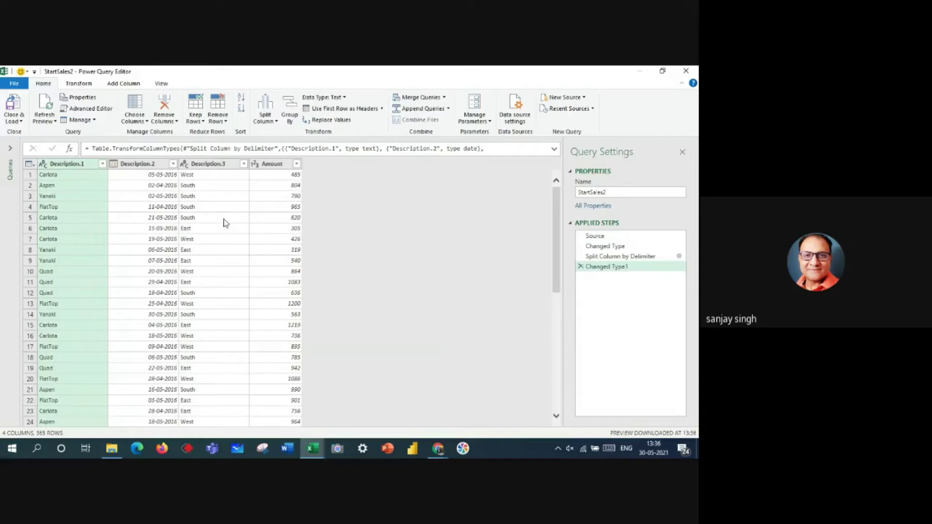
pyautogui.doubleClick(83, 166)
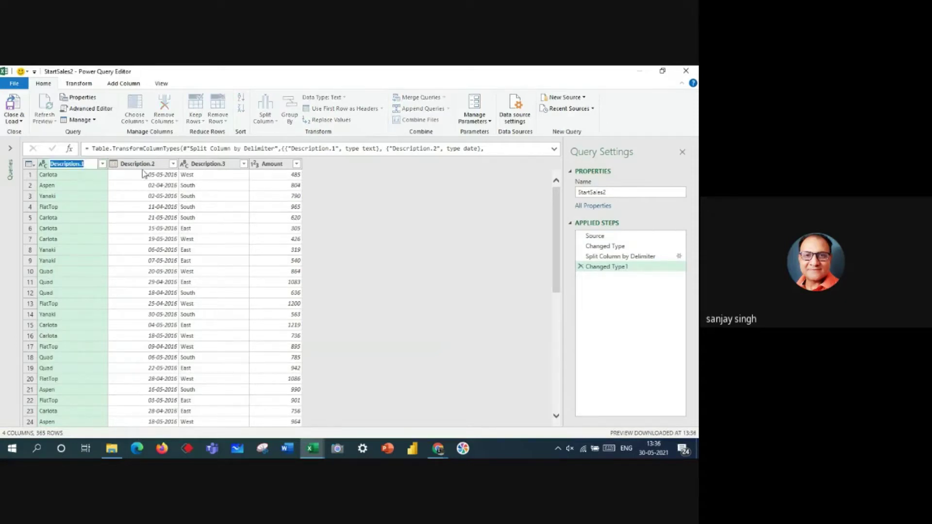
pyautogui.click(144, 170)
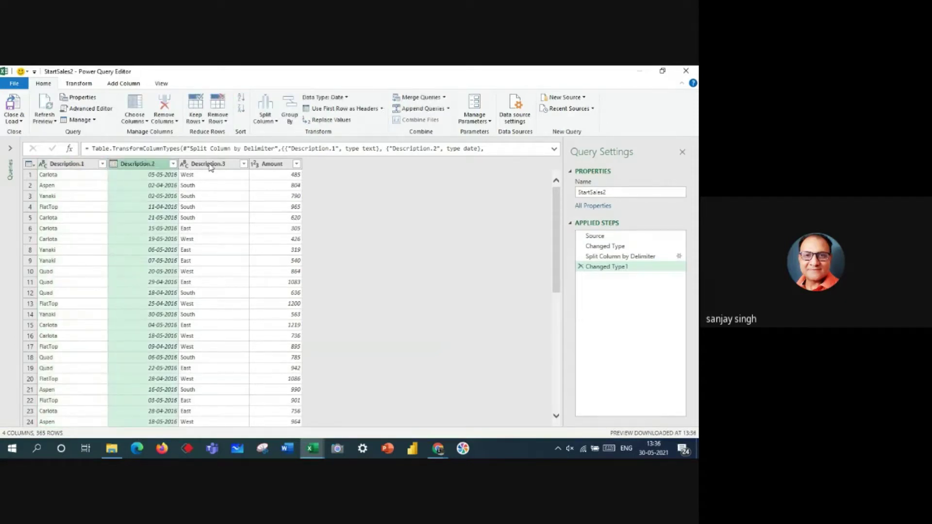
pyautogui.doubleClick(210, 165)
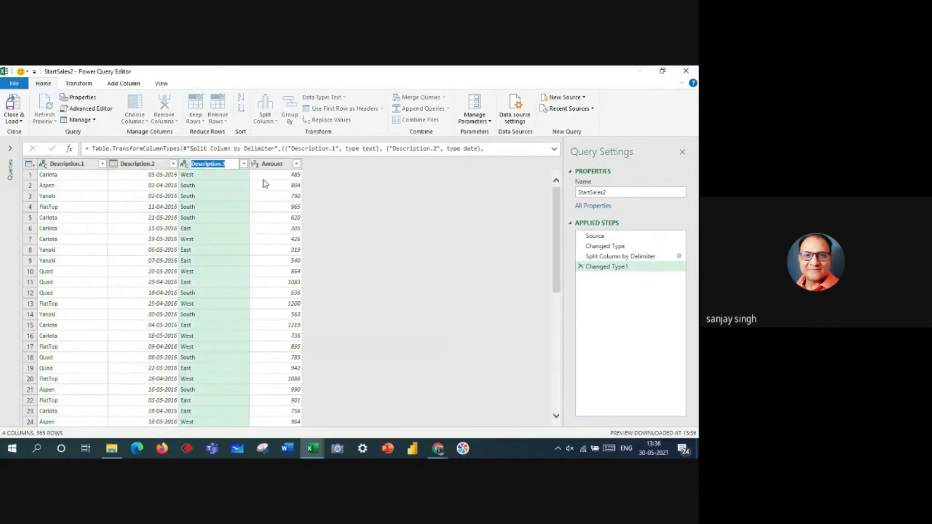
# - Close the query editor with Close & Load To for the split StartSales2 query
pyautogui.click(21, 123)
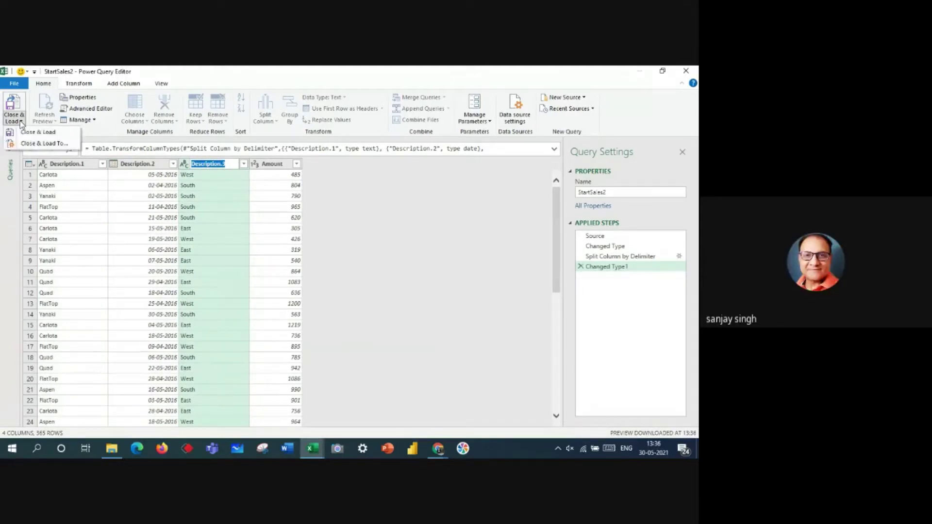
pyautogui.click(42, 144)
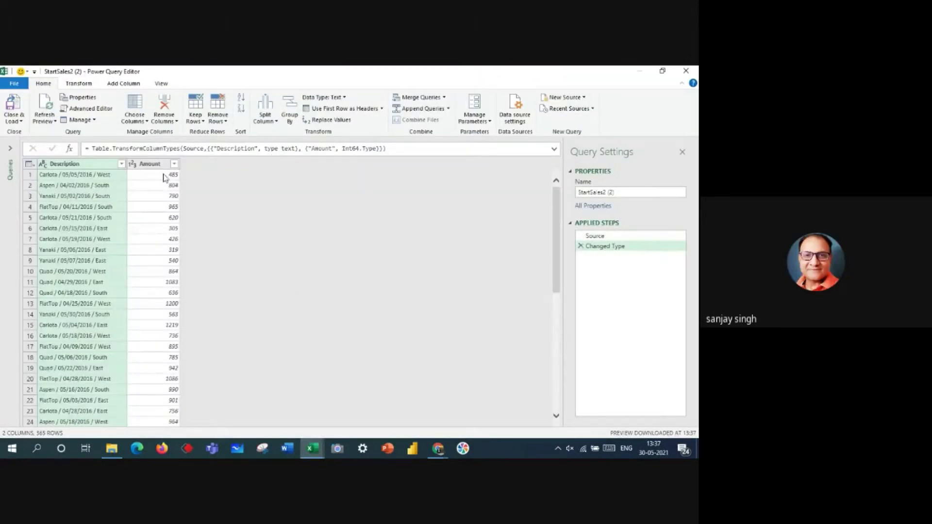
# - Split the Description column of the StartSales2 (2) query at each occurrence of the custom delimiter "/"
pyautogui.click(269, 121)
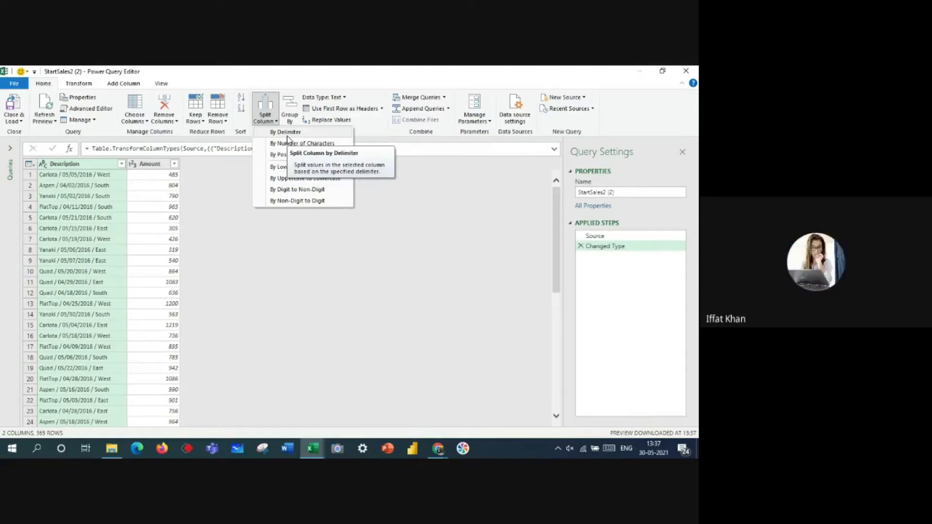
pyautogui.click(287, 136)
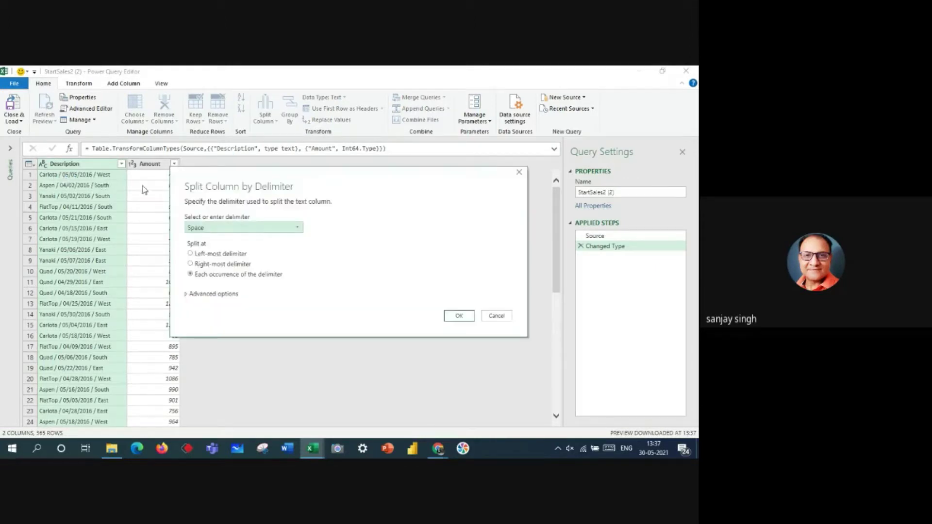
pyautogui.click(287, 230)
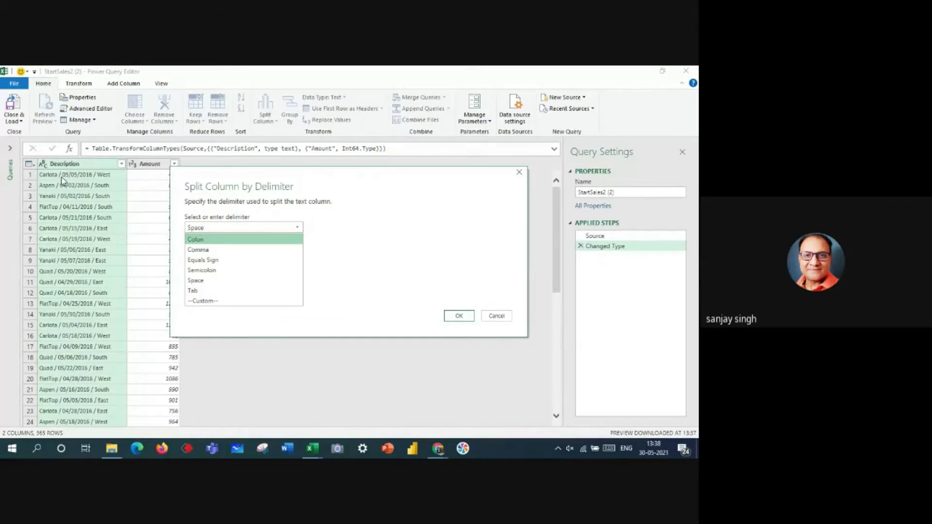
pyautogui.click(213, 301)
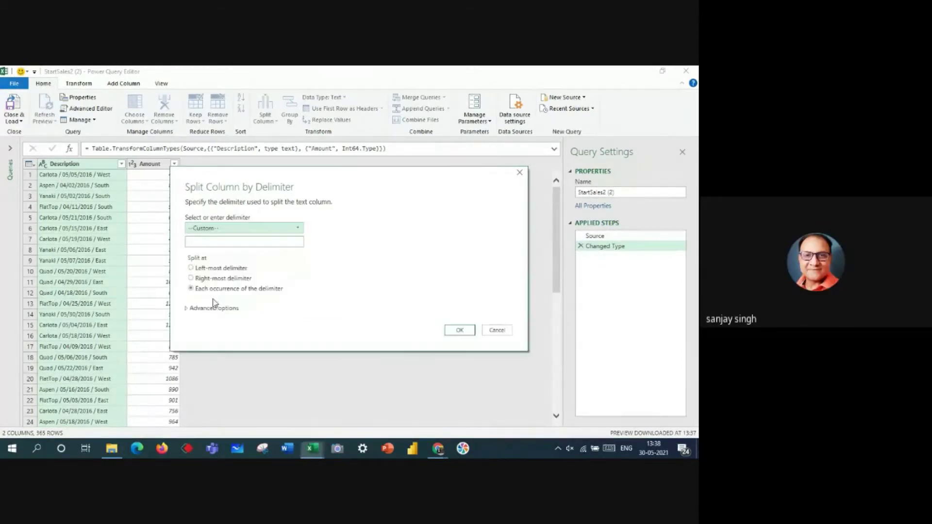
pyautogui.click(193, 240)
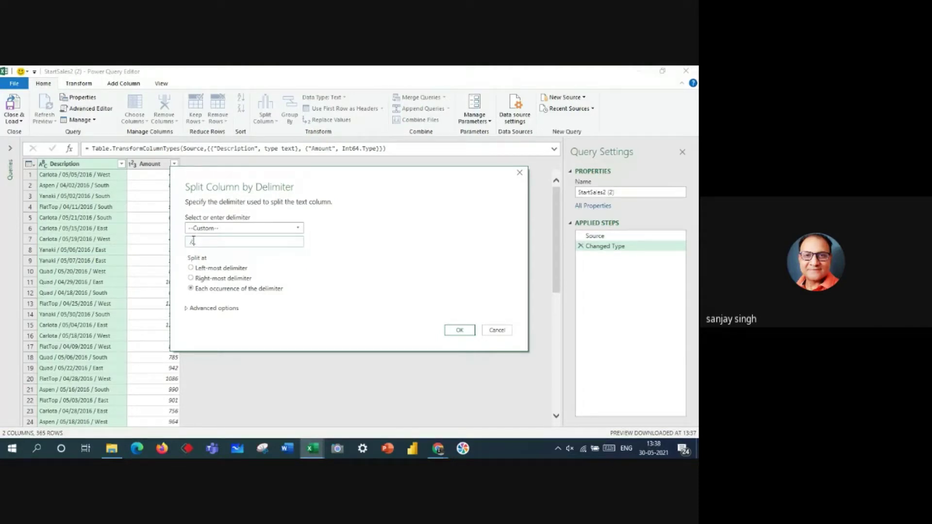
pyautogui.doubleClick(191, 241)
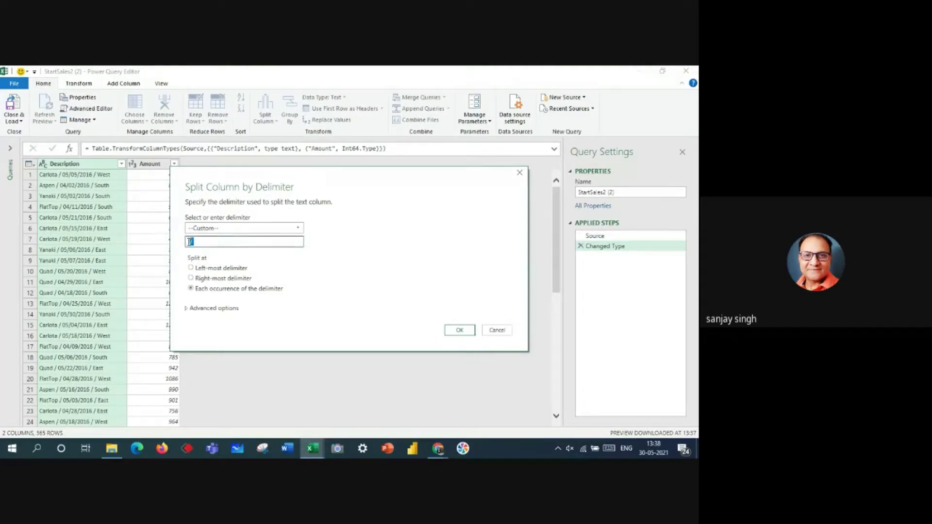
pyautogui.click(190, 242)
pyautogui.press('Delete')
pyautogui.write('/')
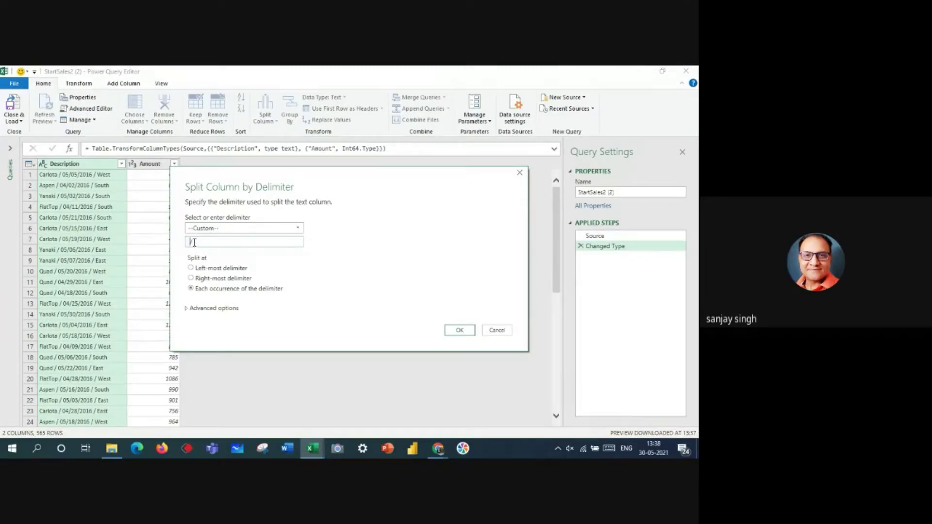
pyautogui.click(459, 330)
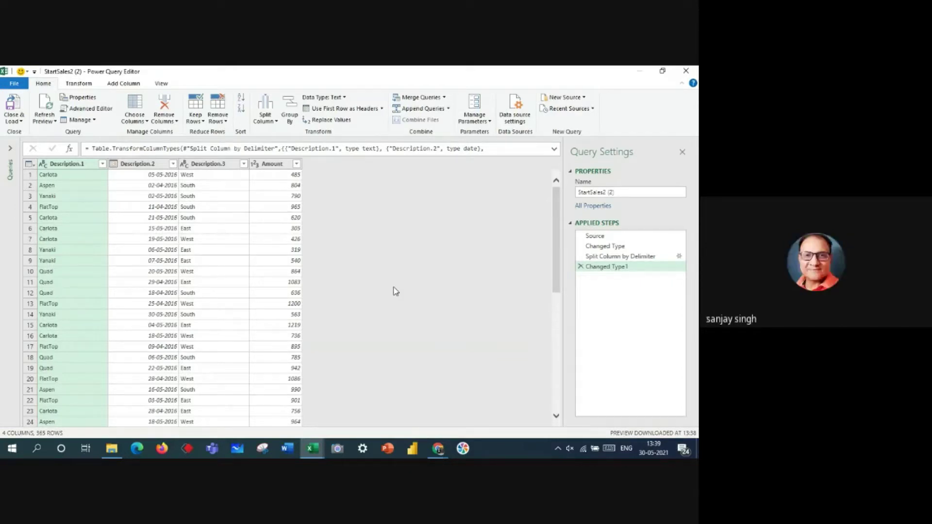
# - Close the query editor and load the split data as a table in a new worksheet
pyautogui.click(21, 120)
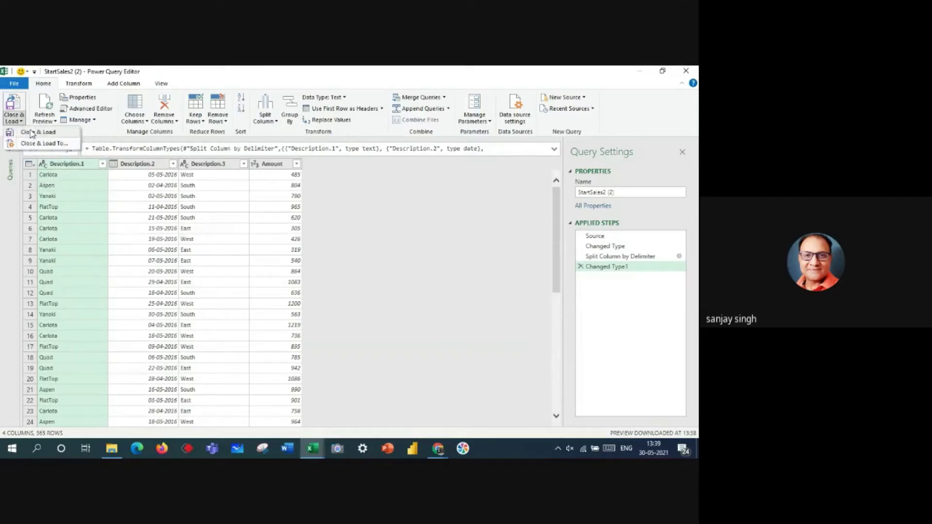
pyautogui.click(42, 144)
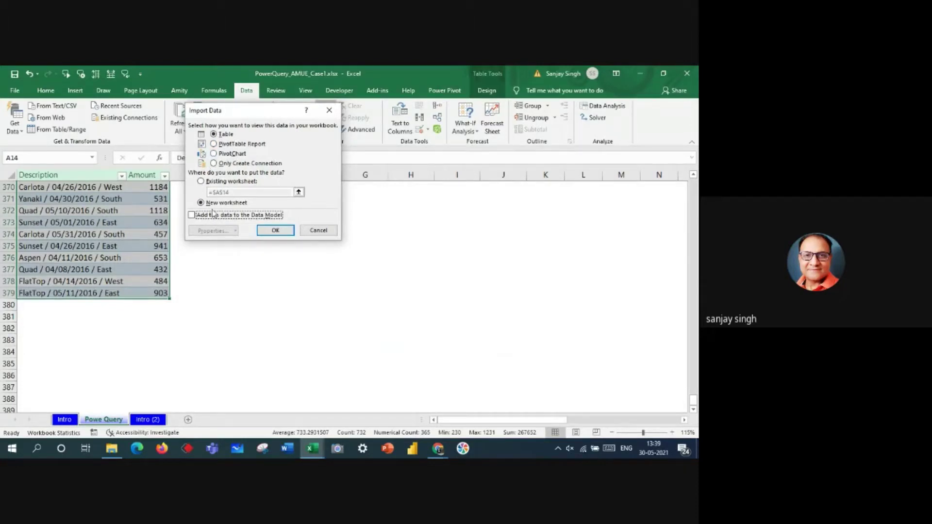
pyautogui.click(280, 233)
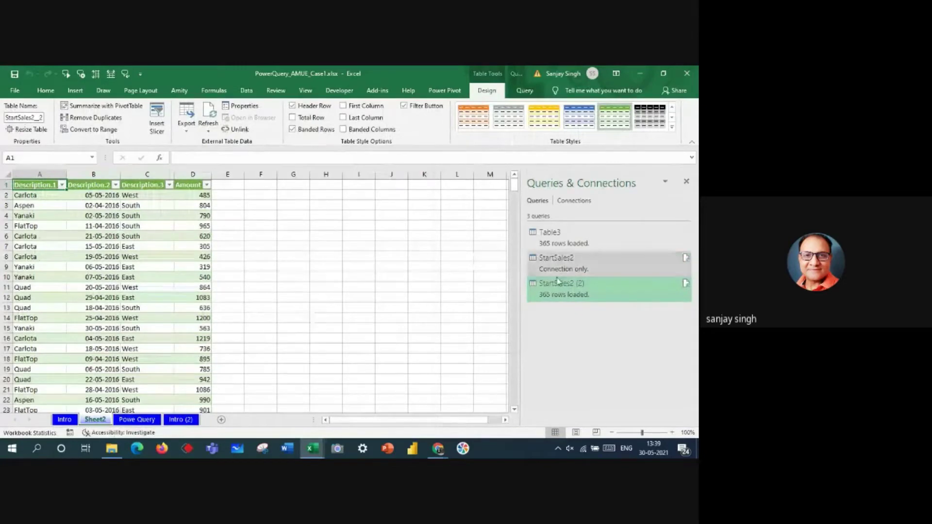
# - Preview the StartSales2 (2) query, dismiss the query list, and check the loaded table's Description.2 column
pyautogui.moveTo(583, 293)
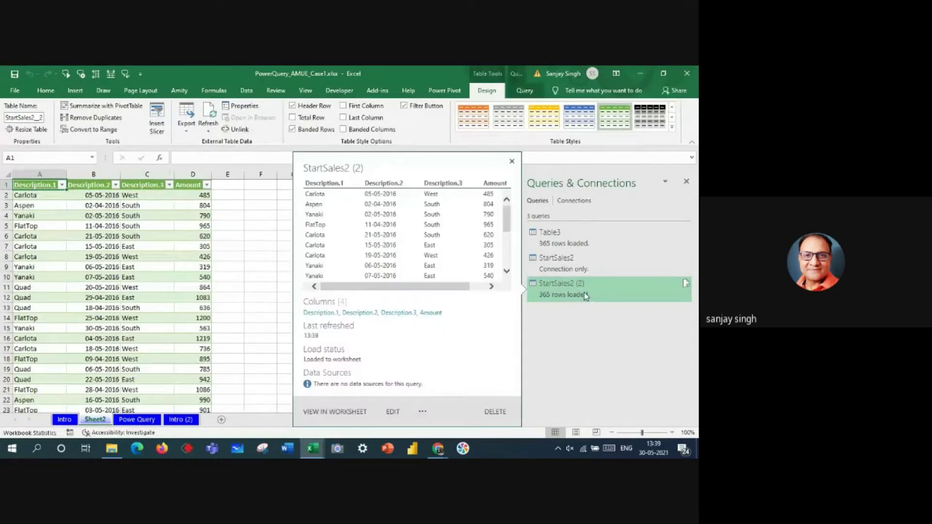
pyautogui.click(267, 248)
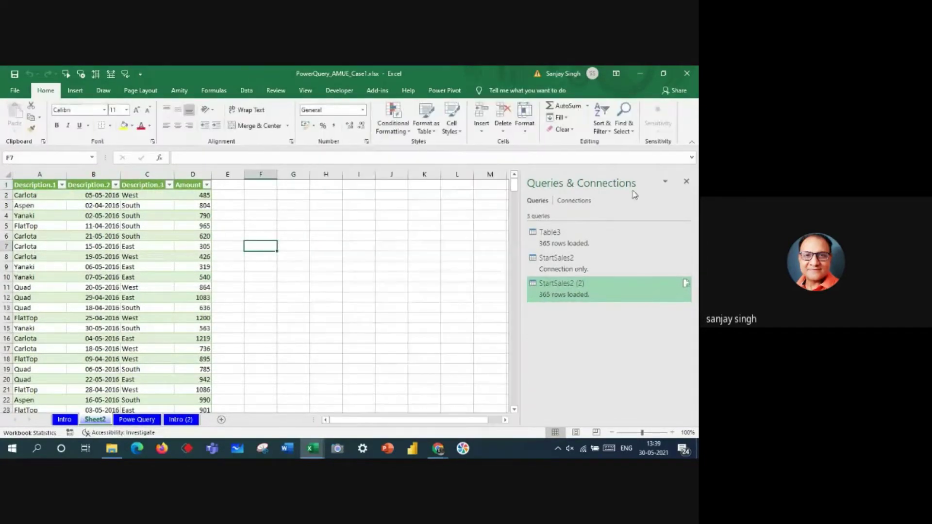
pyautogui.click(686, 181)
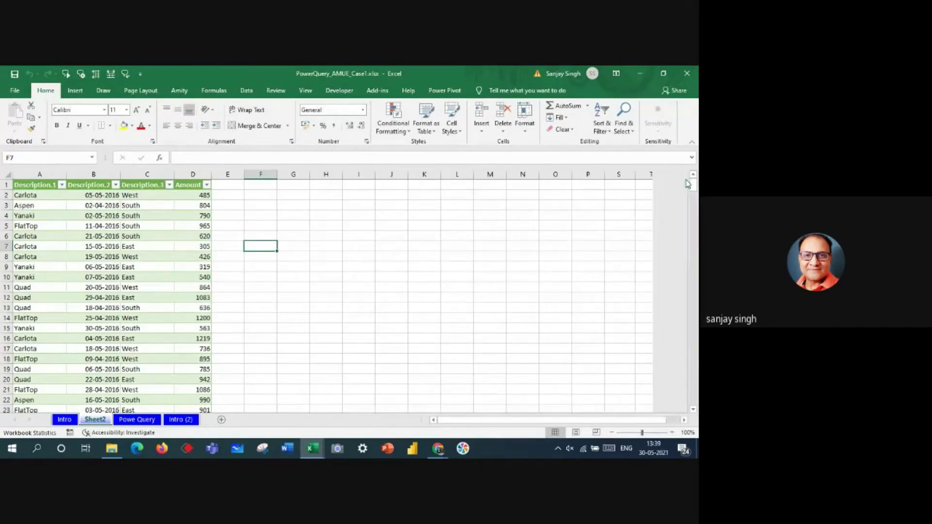
pyautogui.click(108, 203)
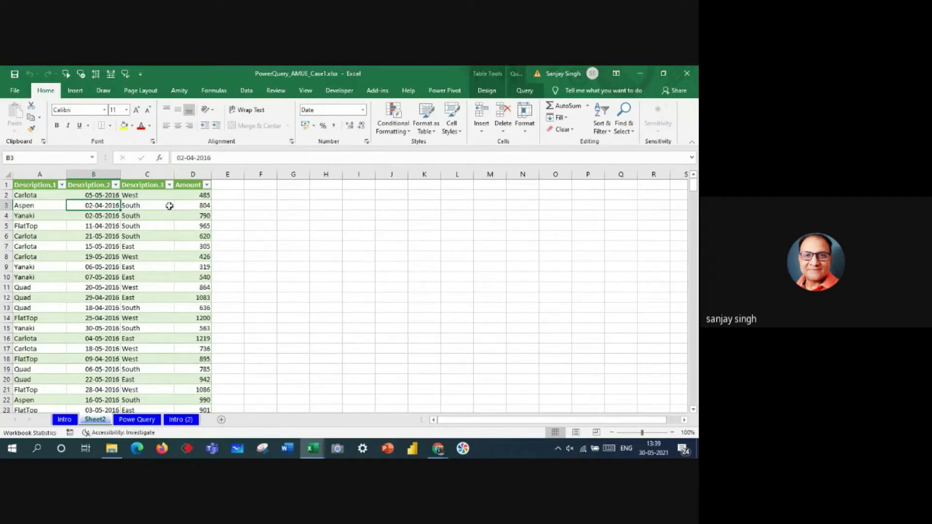
pyautogui.click(94, 185)
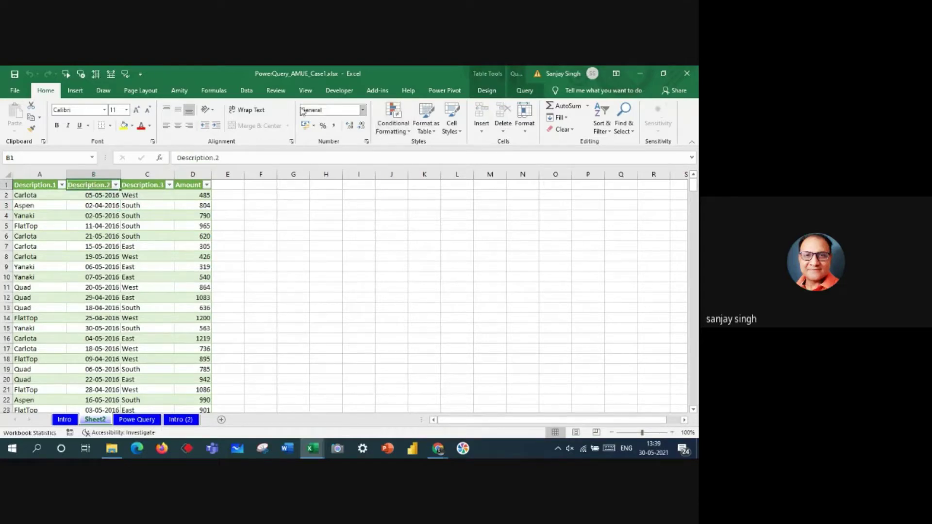
# - Open the StartSales2 (2) query in the query editor to review its applied steps, and close it without changes
pyautogui.click(245, 91)
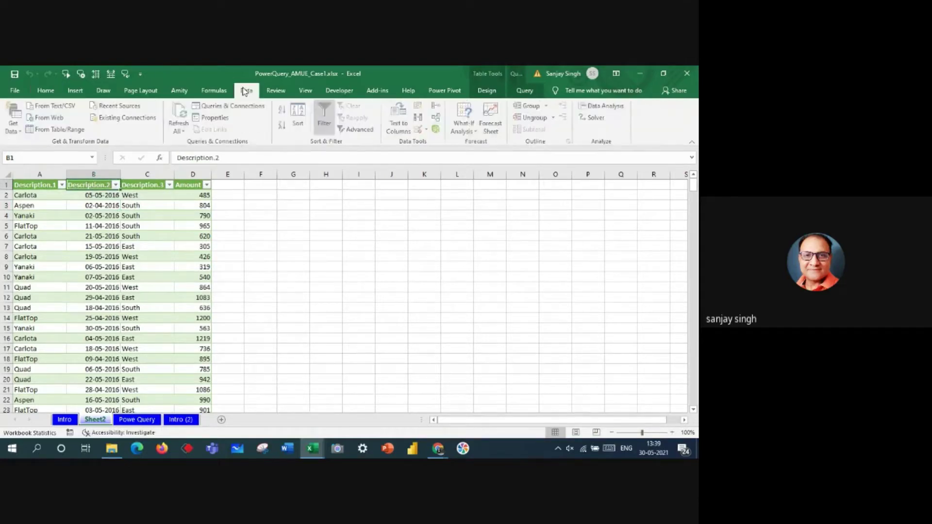
pyautogui.click(222, 109)
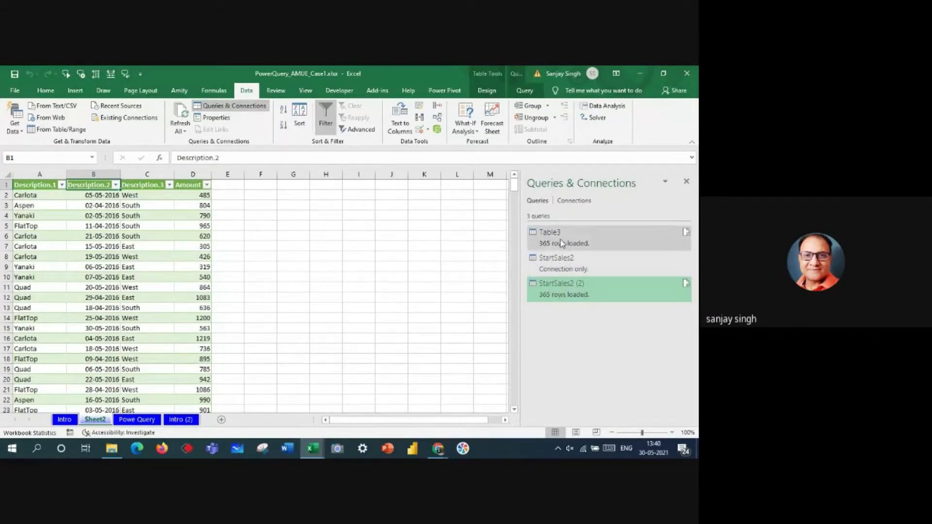
pyautogui.moveTo(564, 264)
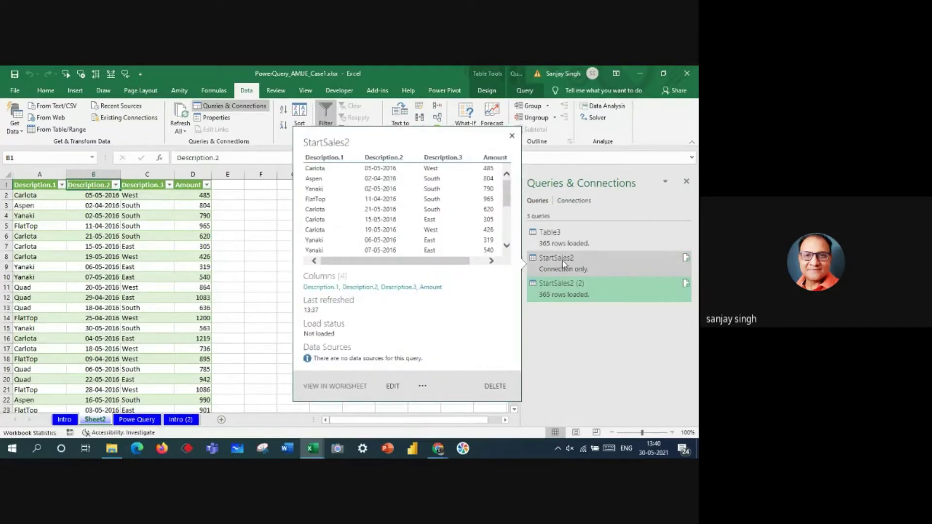
pyautogui.moveTo(562, 296)
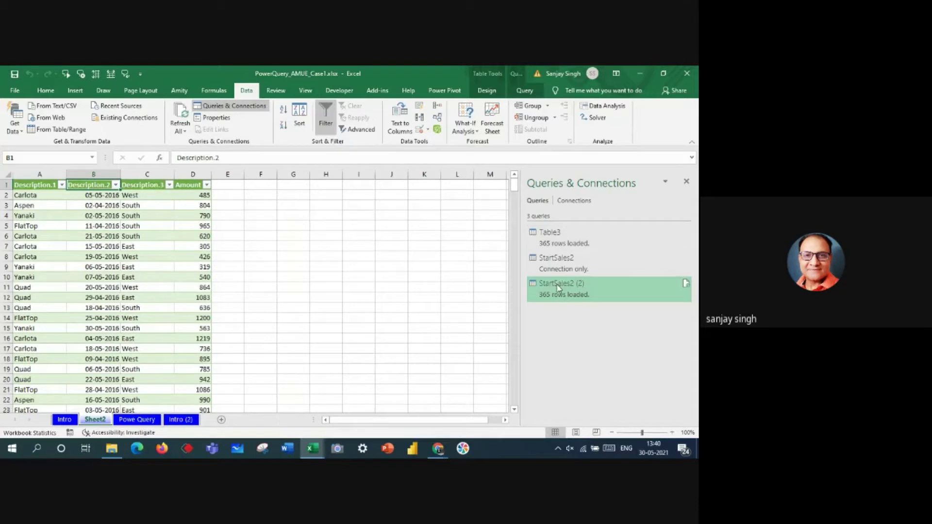
pyautogui.click(558, 287)
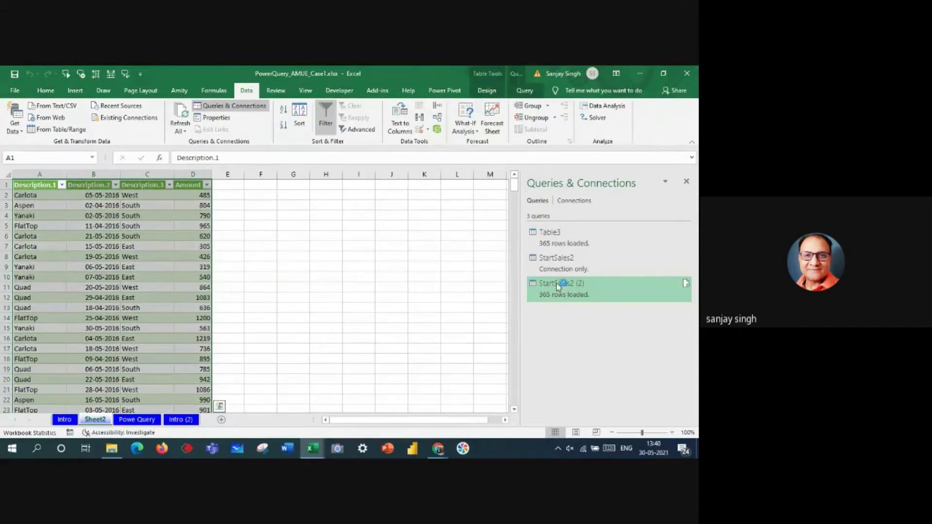
pyautogui.doubleClick(557, 286)
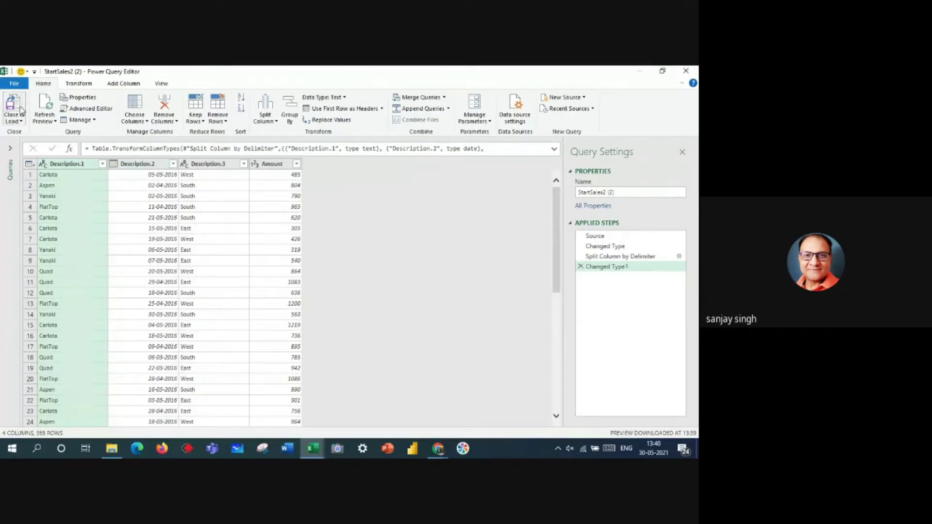
pyautogui.click(692, 72)
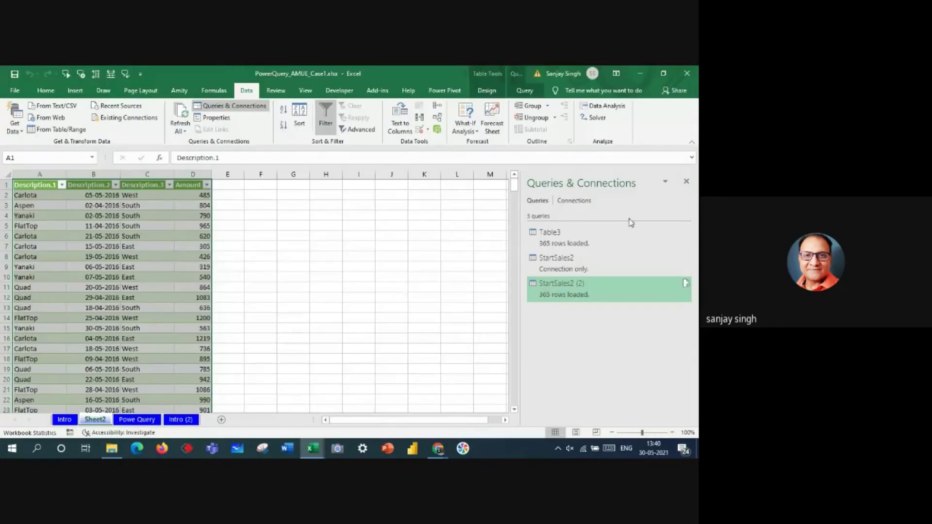
pyautogui.click(687, 183)
# - Examine the Description.1, Description.2 and Description.3 columns of the loaded table on Sheet2
pyautogui.click(141, 235)
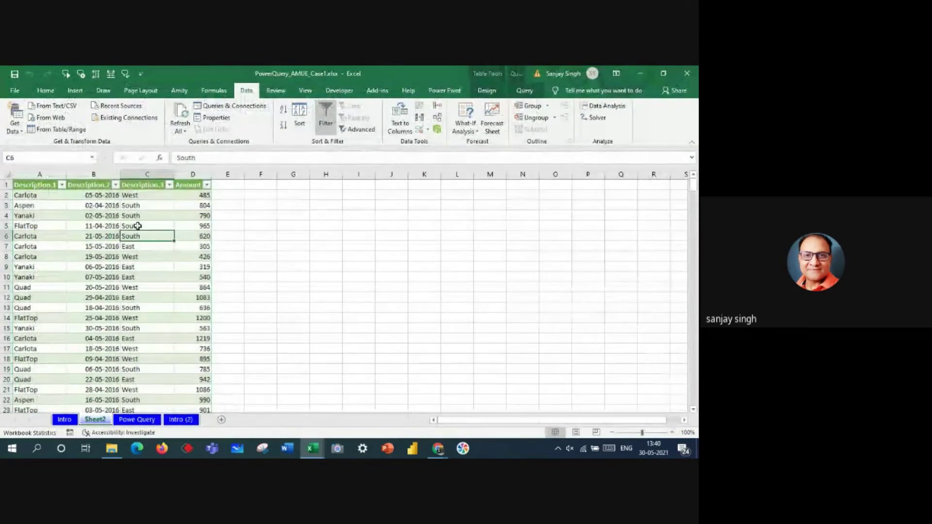
pyautogui.moveTo(49, 186); pyautogui.dragTo(172, 363)
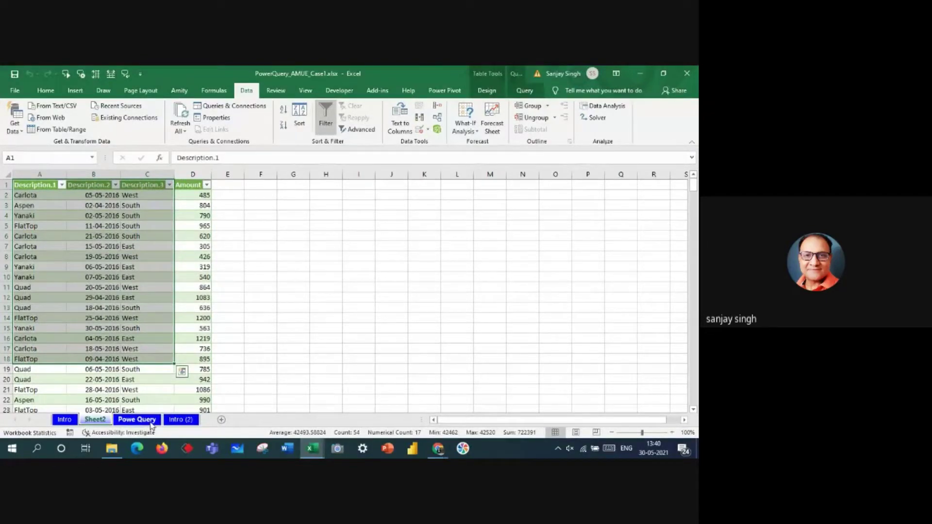
pyautogui.click(112, 235)
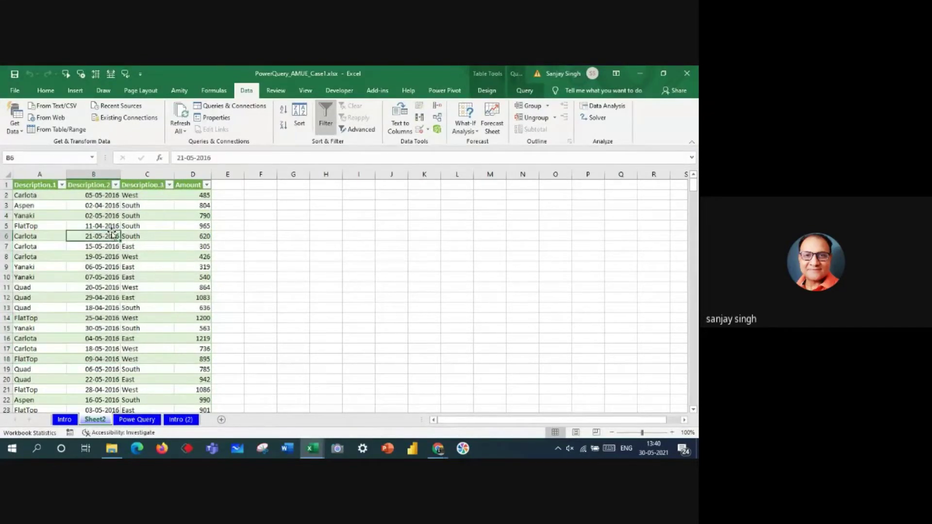
# - Insert a PivotTable based on StartSales2__2 in the existing worksheet at Sheet2 cell H2, and hide its field list
pyautogui.click(46, 197)
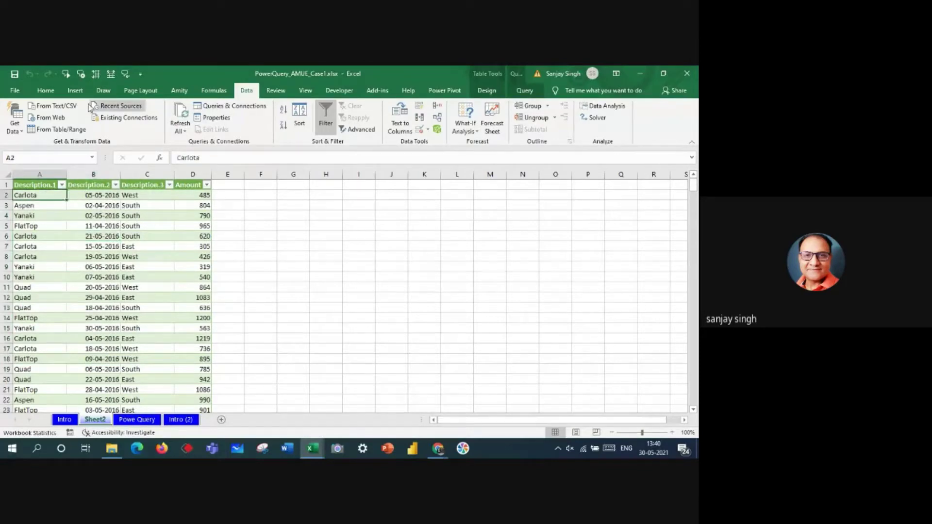
pyautogui.click(75, 91)
pyautogui.click(28, 118)
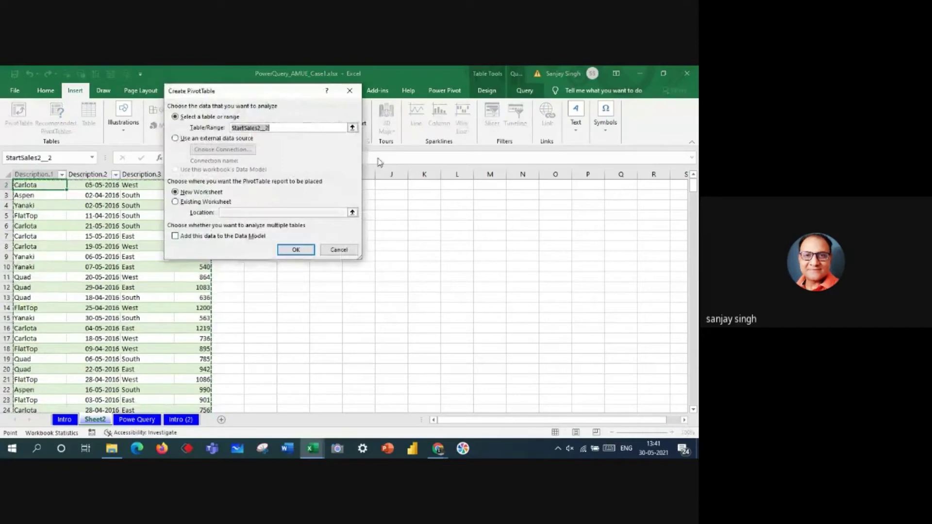
pyautogui.moveTo(293, 91); pyautogui.dragTo(620, 129)
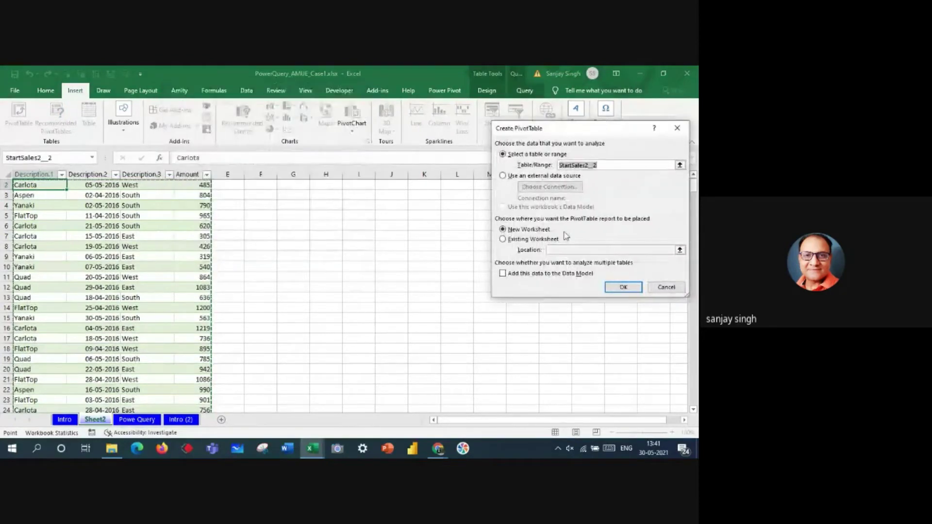
pyautogui.click(503, 240)
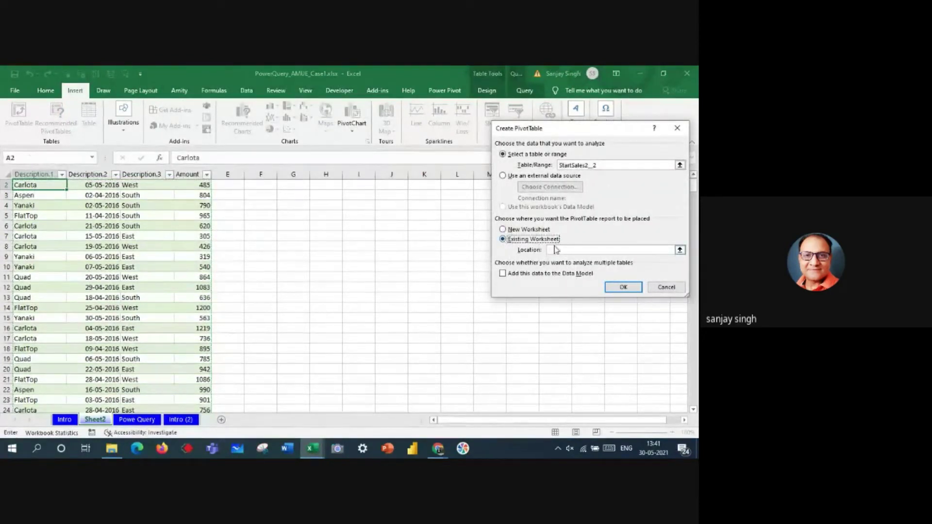
pyautogui.click(327, 185)
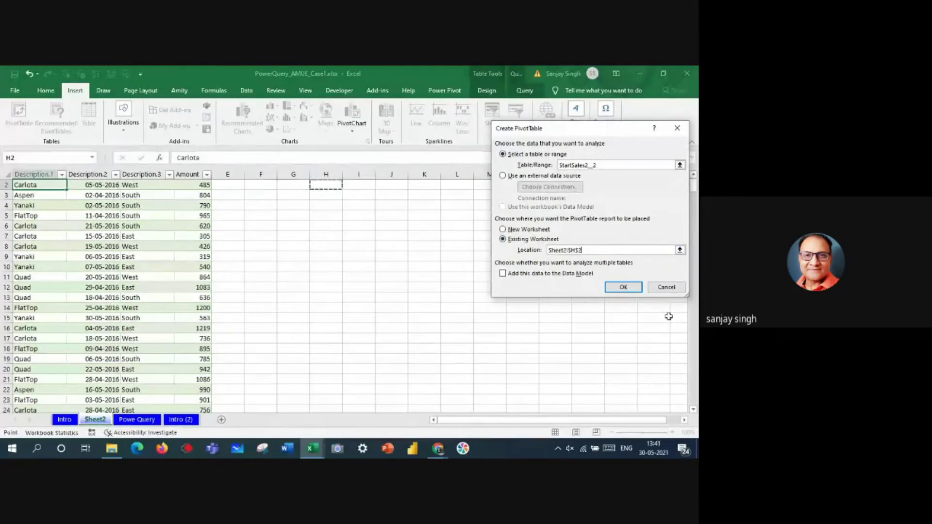
pyautogui.click(623, 287)
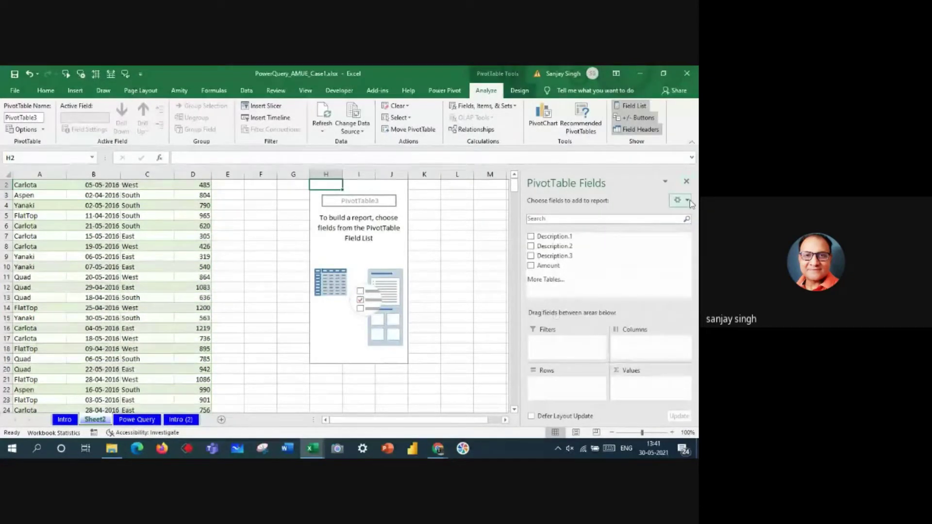
pyautogui.click(686, 181)
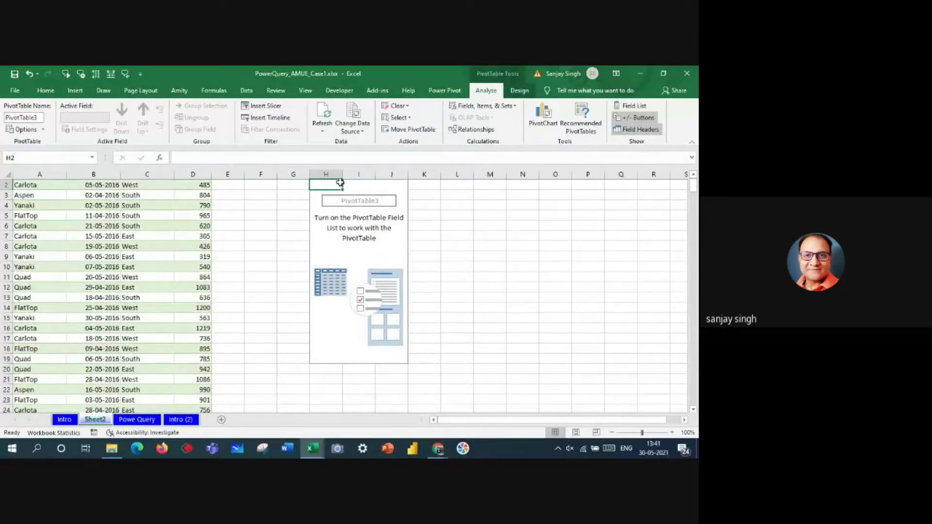
# - Delete columns H to K together with the empty PivotTable on Sheet2
pyautogui.moveTo(320, 175); pyautogui.dragTo(410, 229)
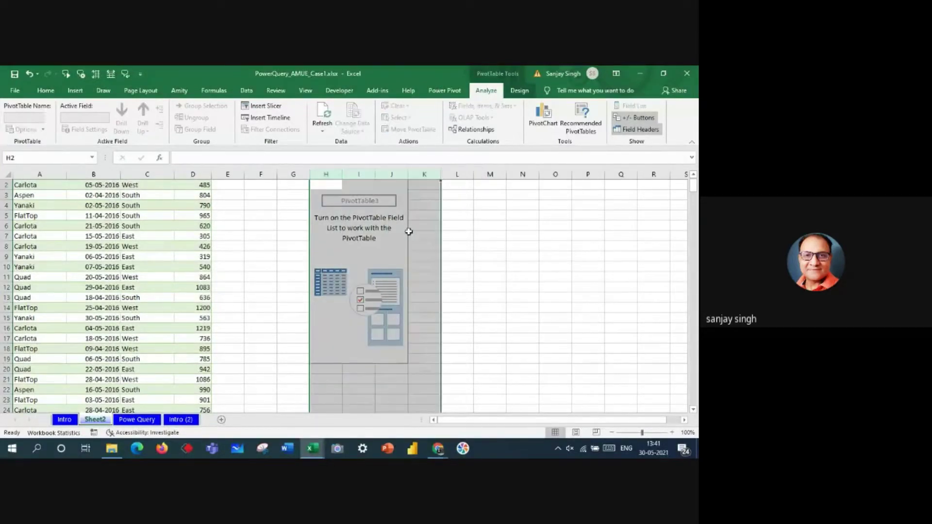
pyautogui.rightClick(410, 231)
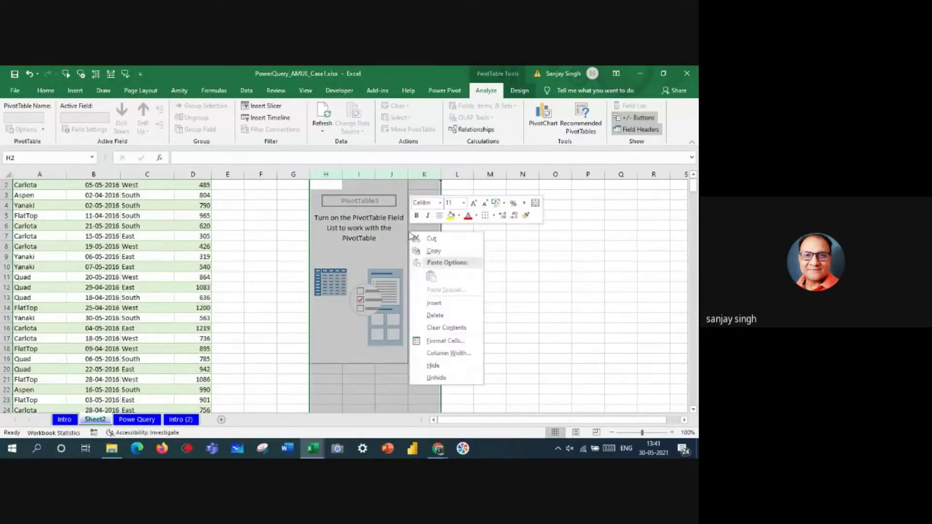
pyautogui.click(443, 316)
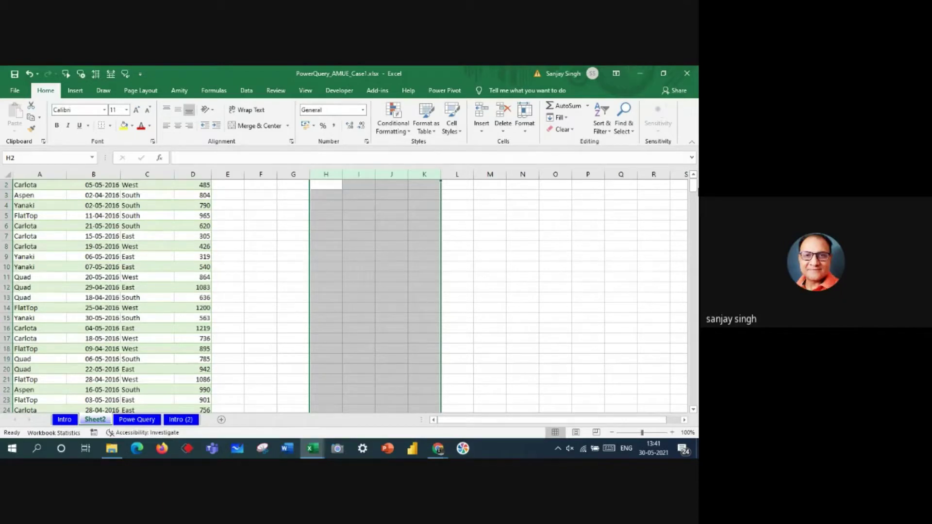
# - Check the product and date values in the first rows of the loaded table
pyautogui.scroll(1, 694, 190)
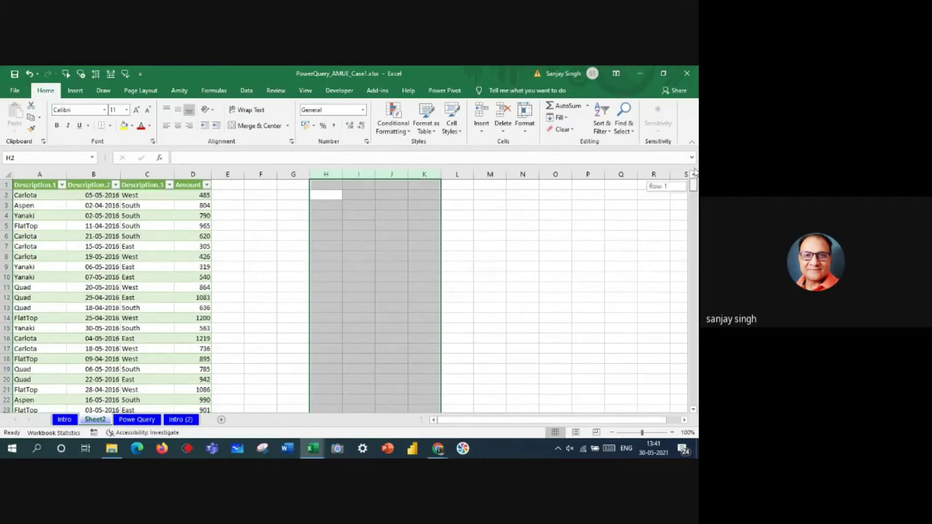
pyautogui.click(108, 215)
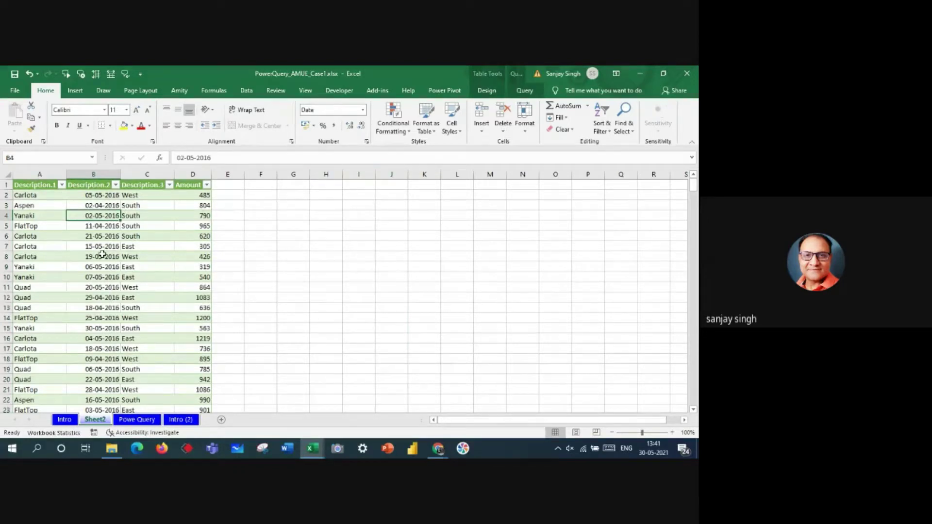
pyautogui.click(59, 195)
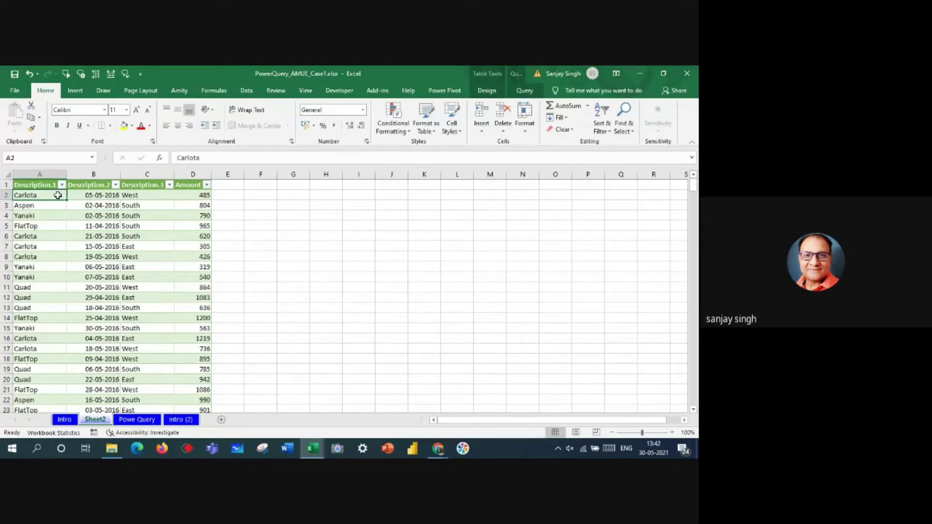
pyautogui.click(110, 196)
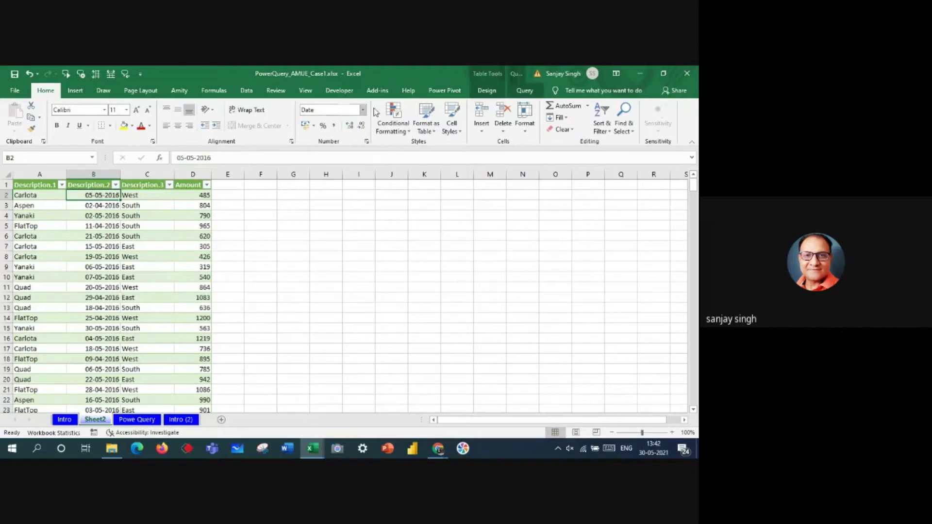
# - Open the Table3 query in the query editor to review its applied steps, and close and load it back to its worksheet
pyautogui.click(247, 91)
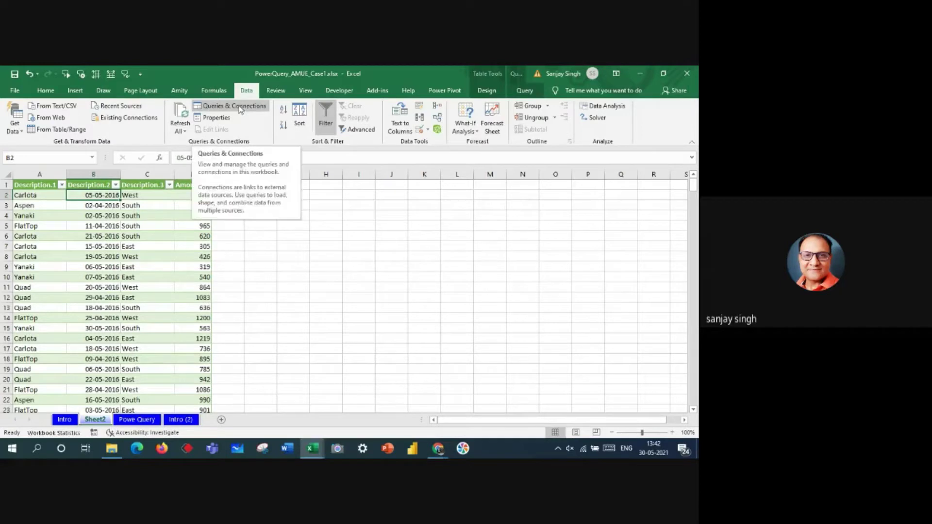
pyautogui.click(239, 110)
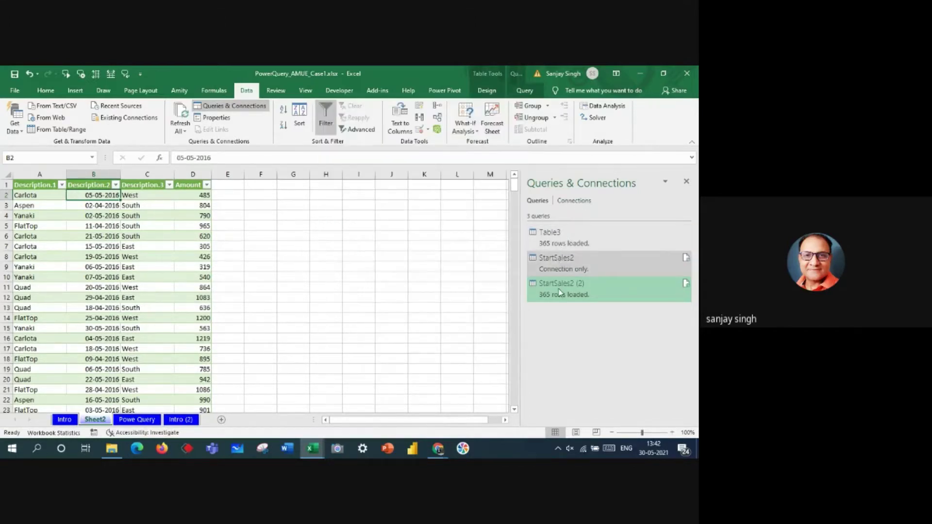
pyautogui.moveTo(558, 291)
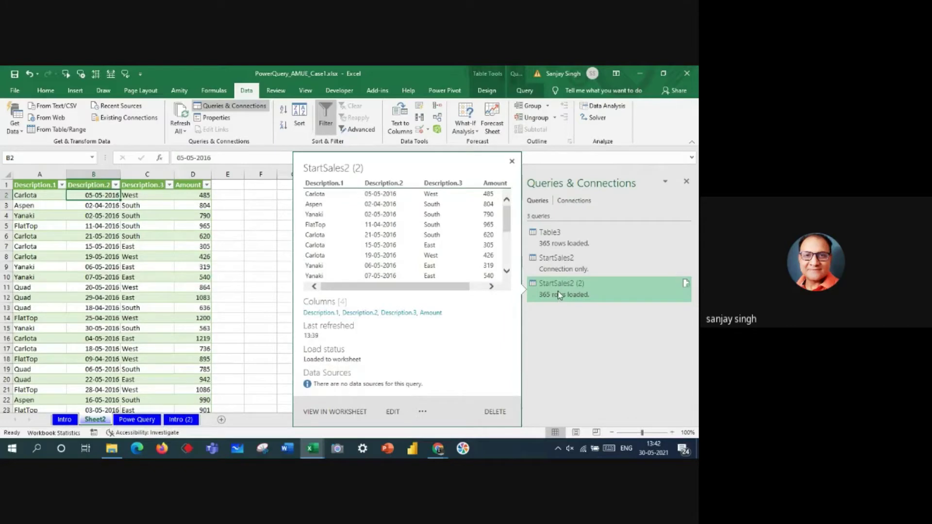
pyautogui.moveTo(558, 240)
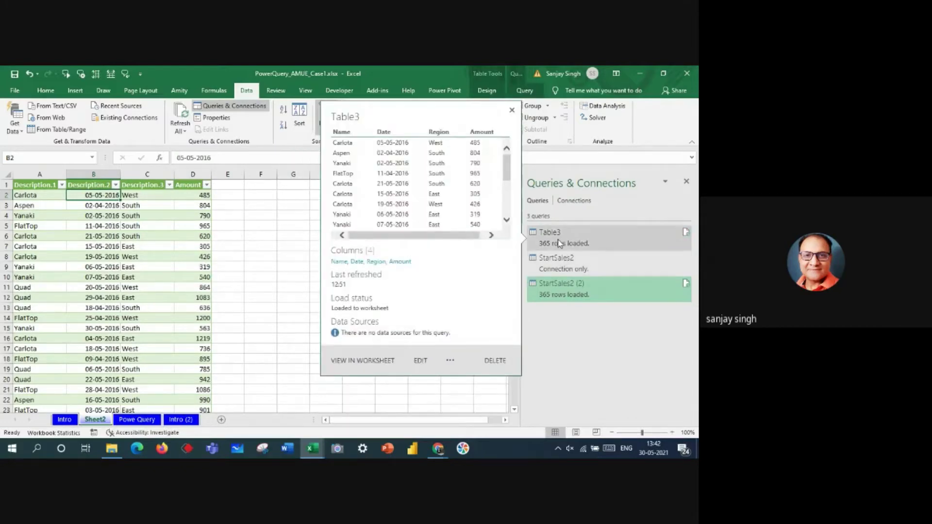
pyautogui.doubleClick(557, 239)
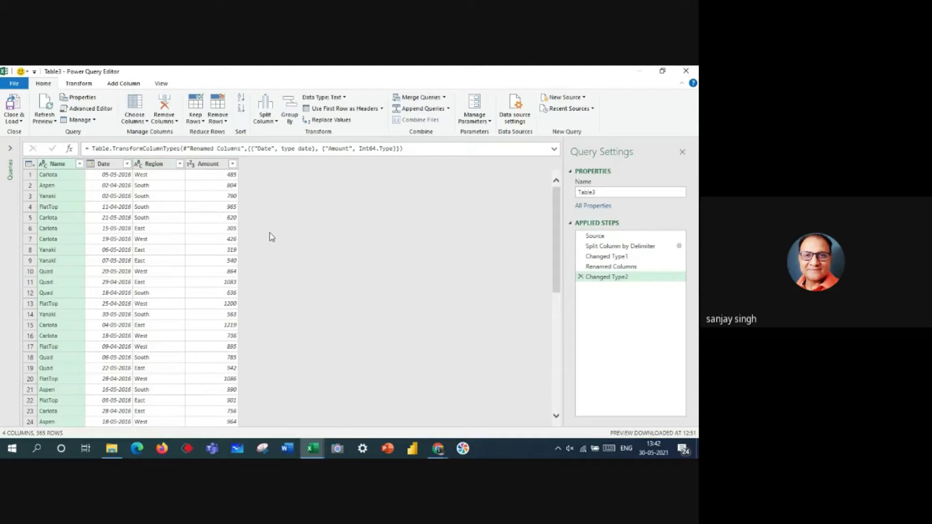
pyautogui.click(14, 108)
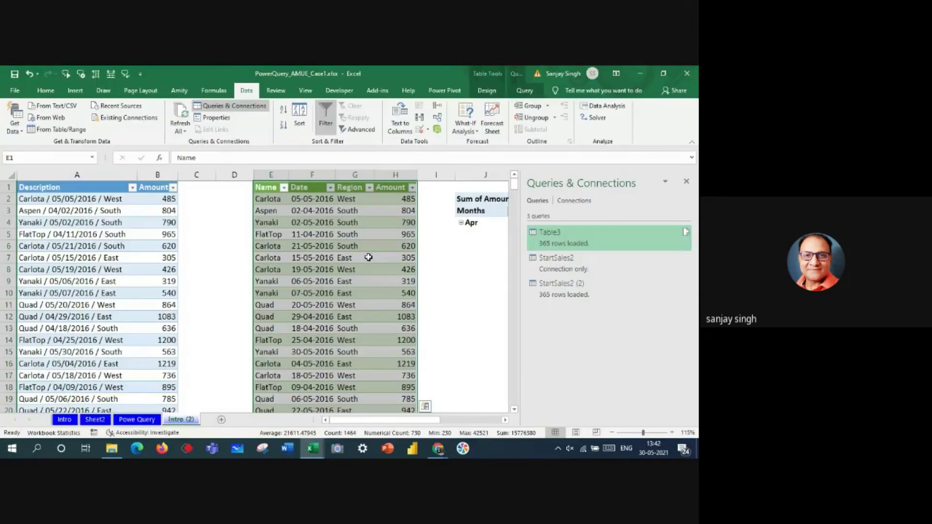
# - Check the workbook's list of queries, hide it, and switch to the PowerQuery_AMUE_Case2.xlsx workbook
pyautogui.click(687, 183)
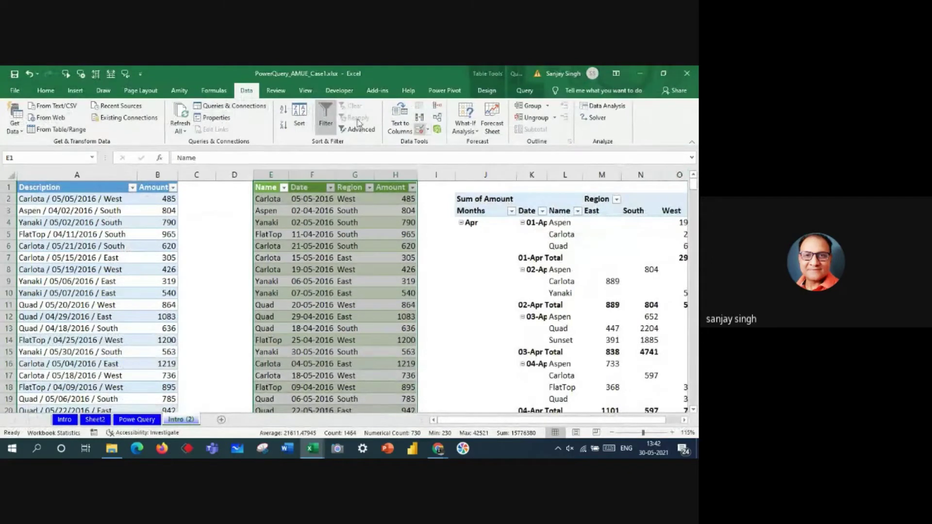
pyautogui.click(216, 106)
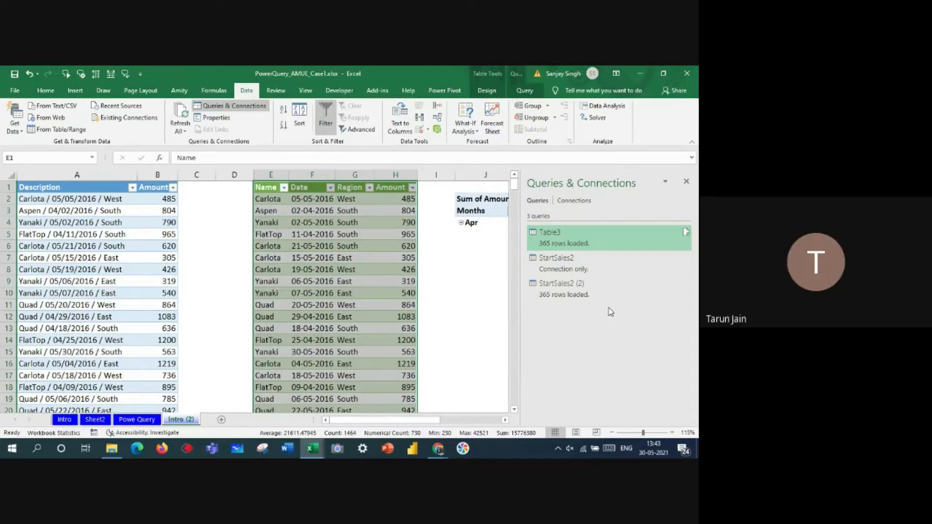
pyautogui.click(687, 183)
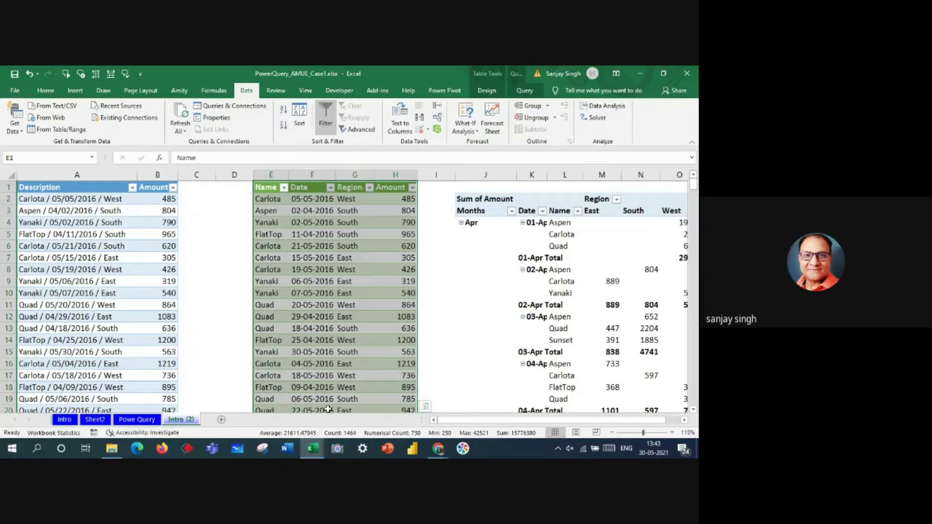
pyautogui.moveTo(313, 452)
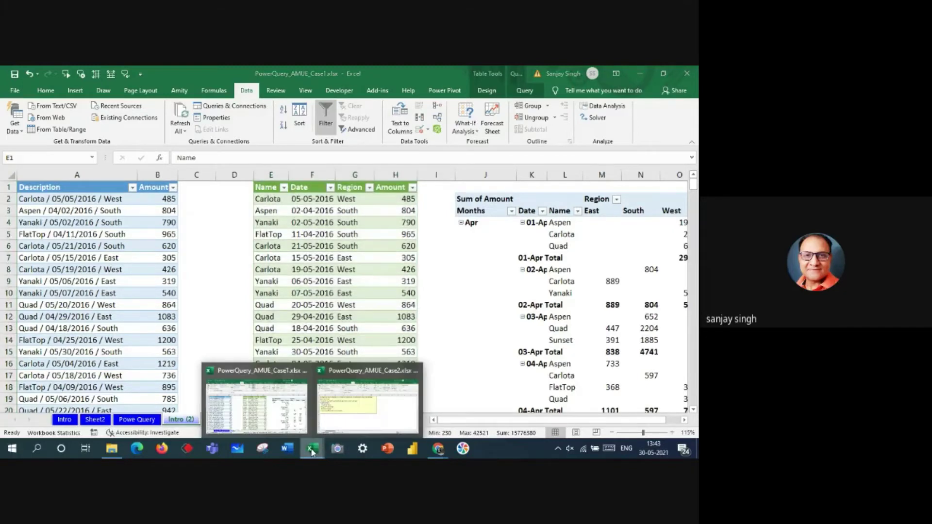
pyautogui.click(346, 406)
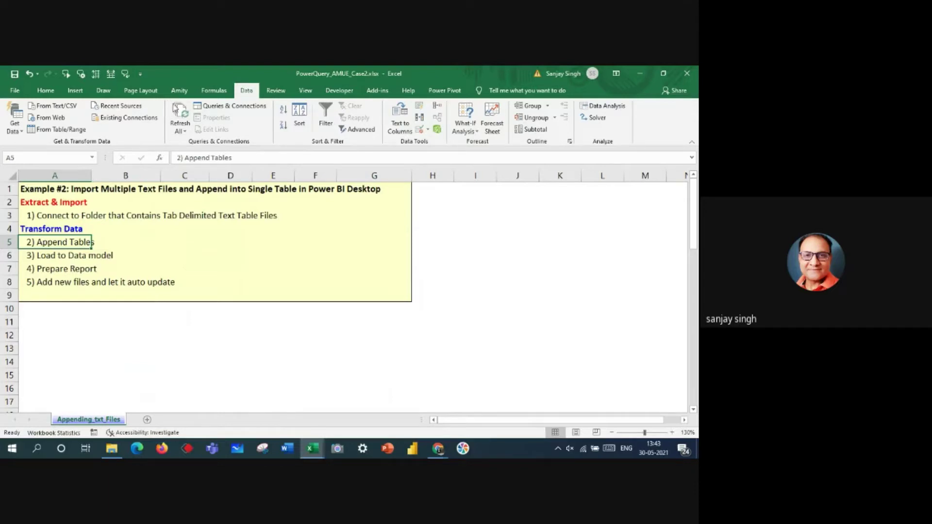
# - Start a data import from a folder and open the folder browser for its path
pyautogui.click(15, 135)
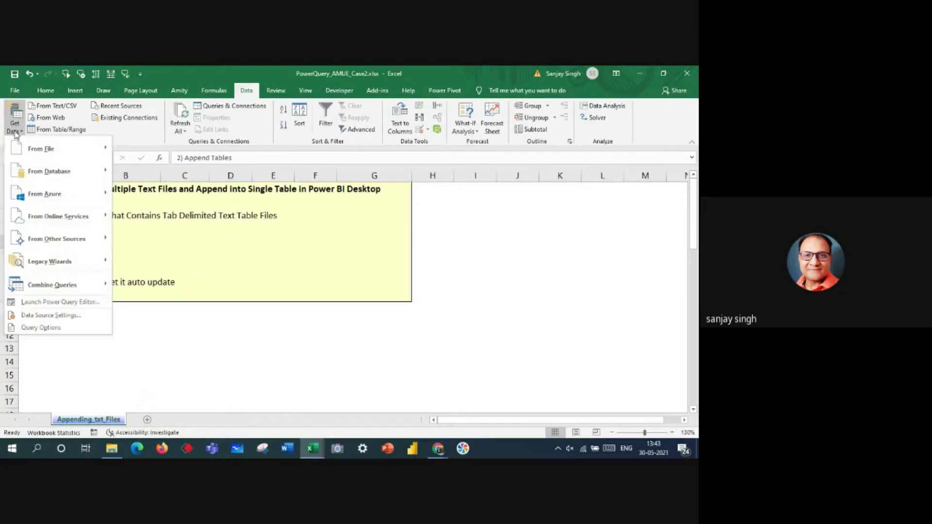
pyautogui.moveTo(33, 151)
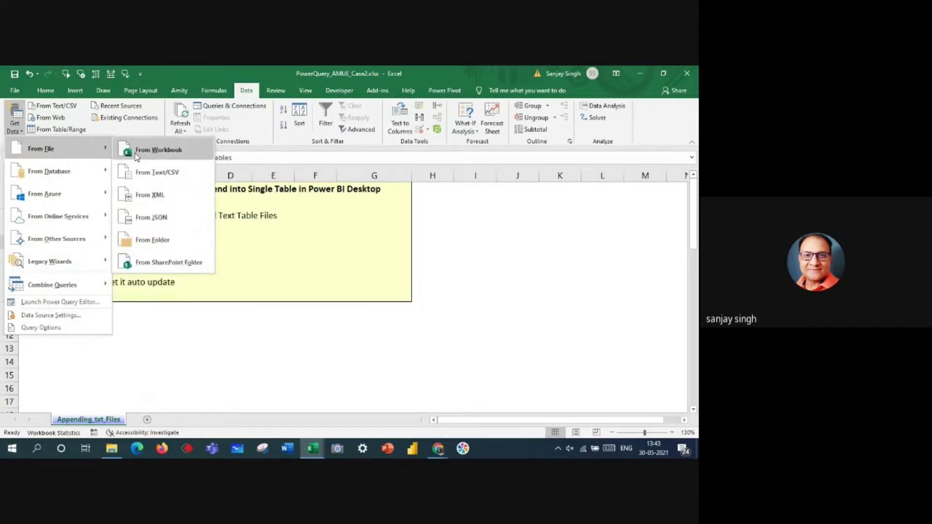
pyautogui.click(162, 247)
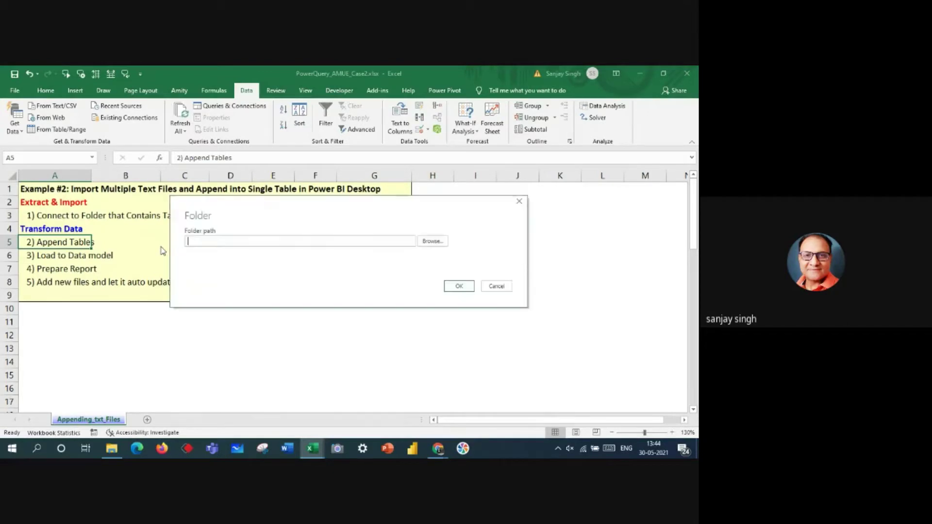
pyautogui.click(431, 241)
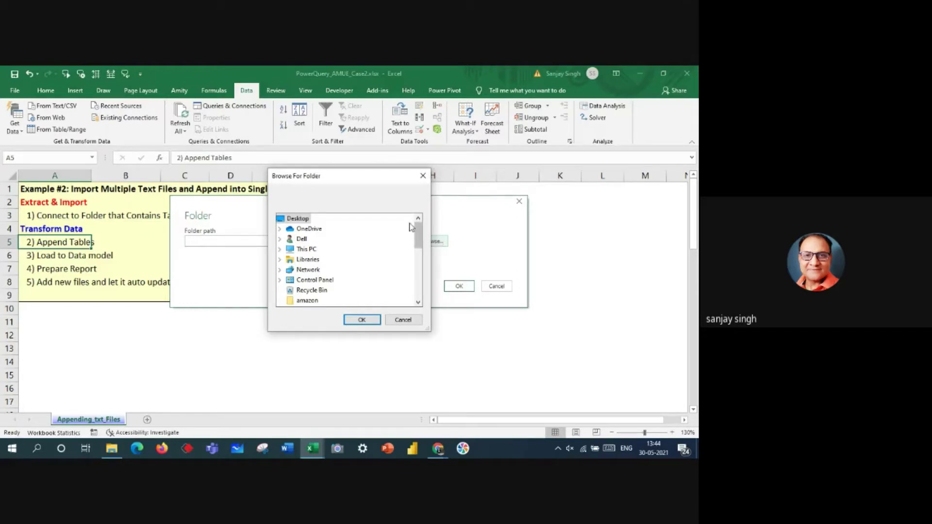
# - Expand Local Disk (E:) in the folder tree through the personal folder, Education and Management down to AMUE
pyautogui.moveTo(421, 239); pyautogui.dragTo(420, 209)
pyautogui.doubleClick(310, 249)
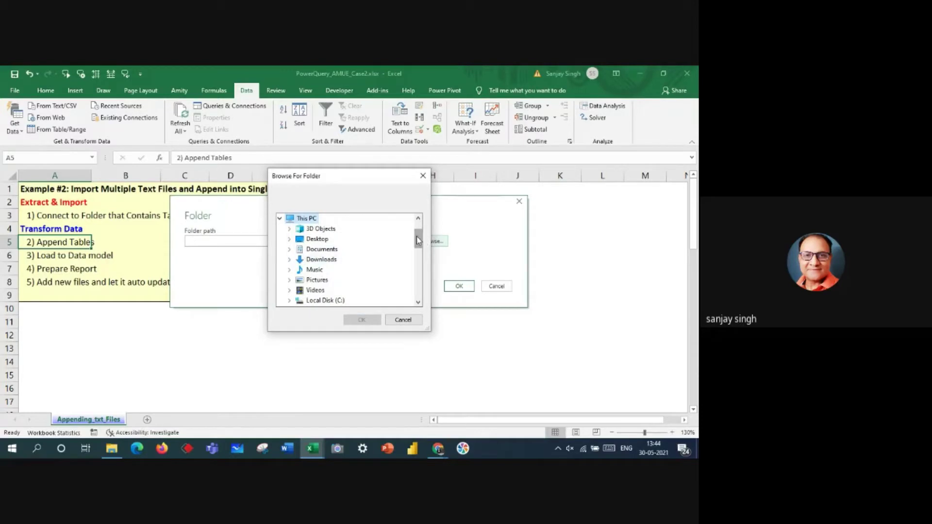
pyautogui.moveTo(416, 237); pyautogui.dragTo(417, 245)
pyautogui.doubleClick(313, 270)
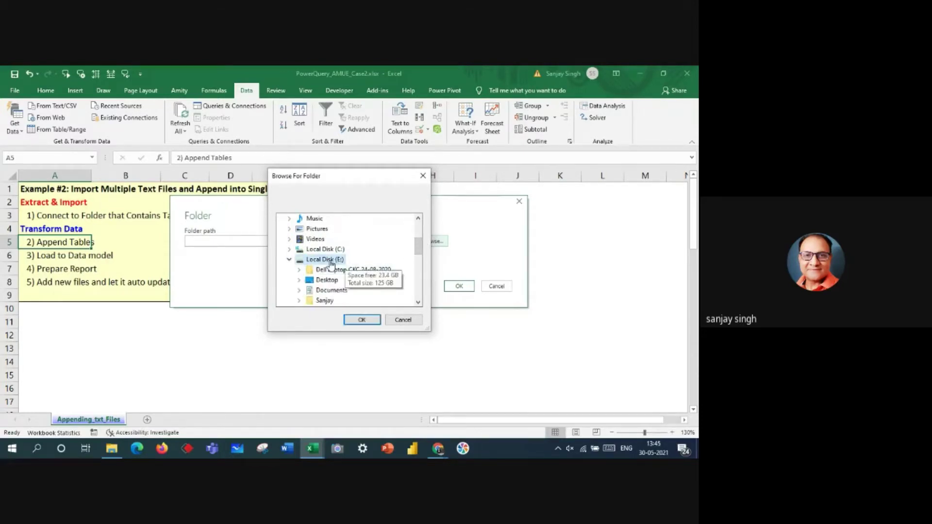
pyautogui.doubleClick(324, 301)
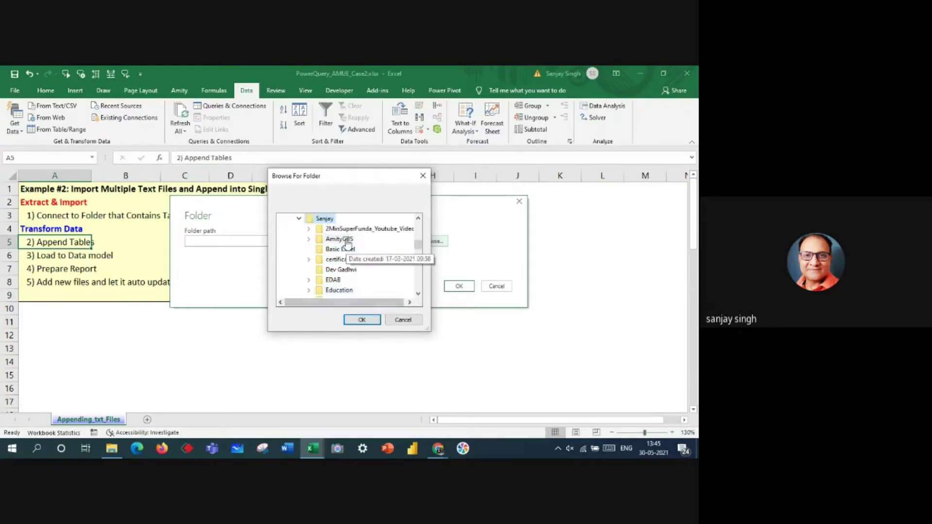
pyautogui.doubleClick(341, 290)
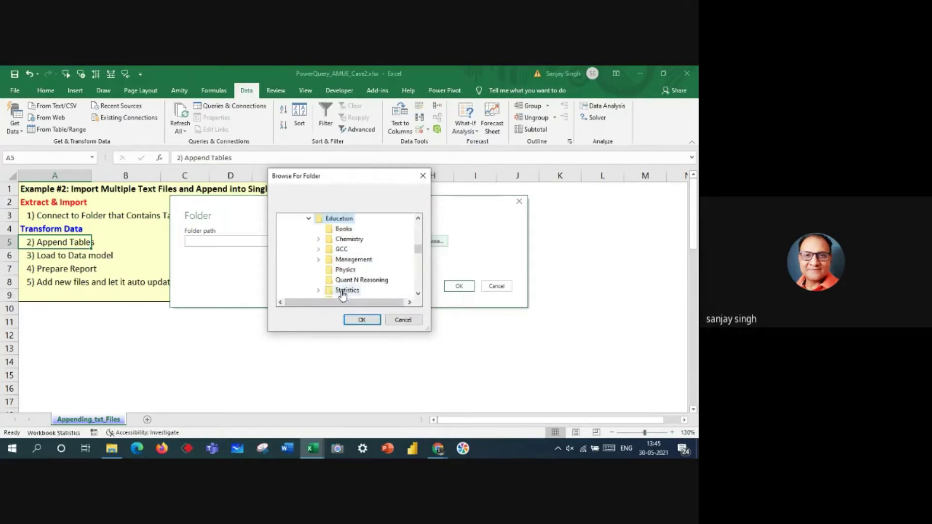
pyautogui.doubleClick(354, 259)
pyautogui.doubleClick(353, 229)
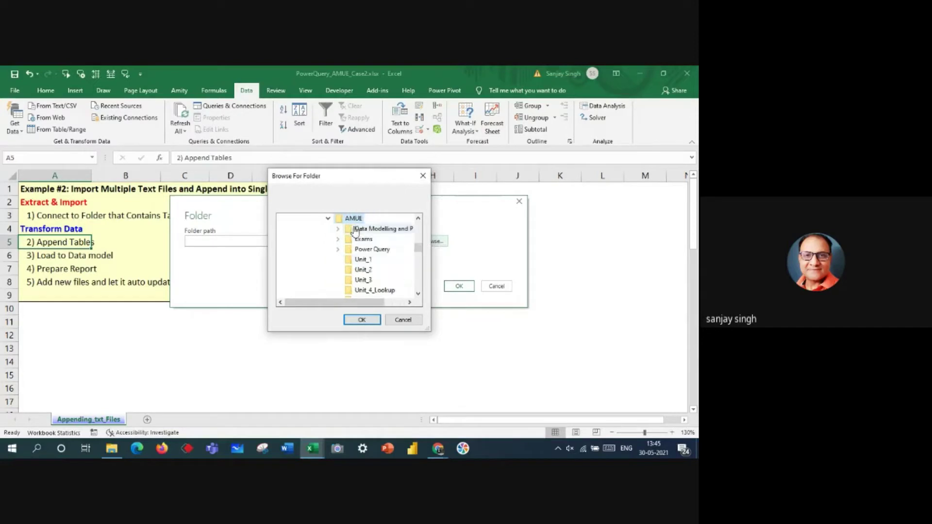
# - Select the Start folder under Data Modelling and Power Tools, MBA_DM, Session-3_Power Query, PQ_Data for Class, PQ-TextFiles
pyautogui.doubleClick(364, 229)
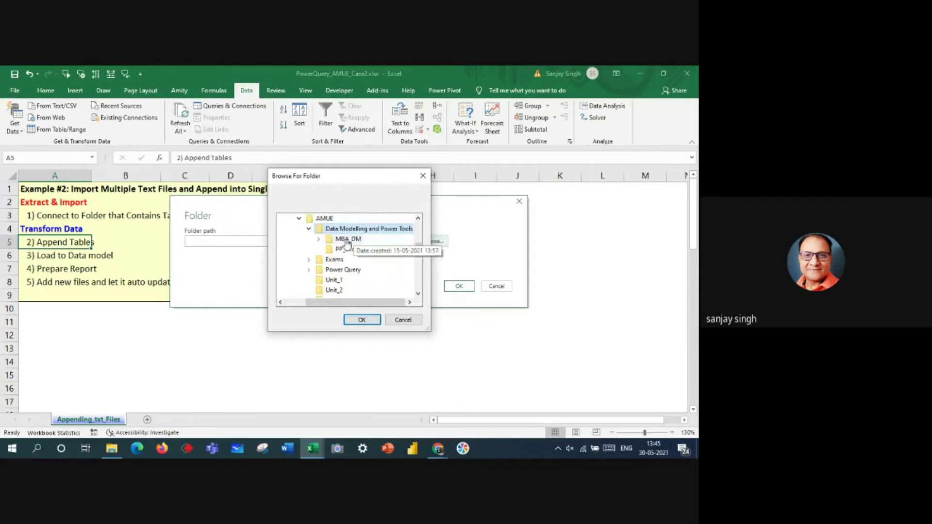
pyautogui.doubleClick(347, 240)
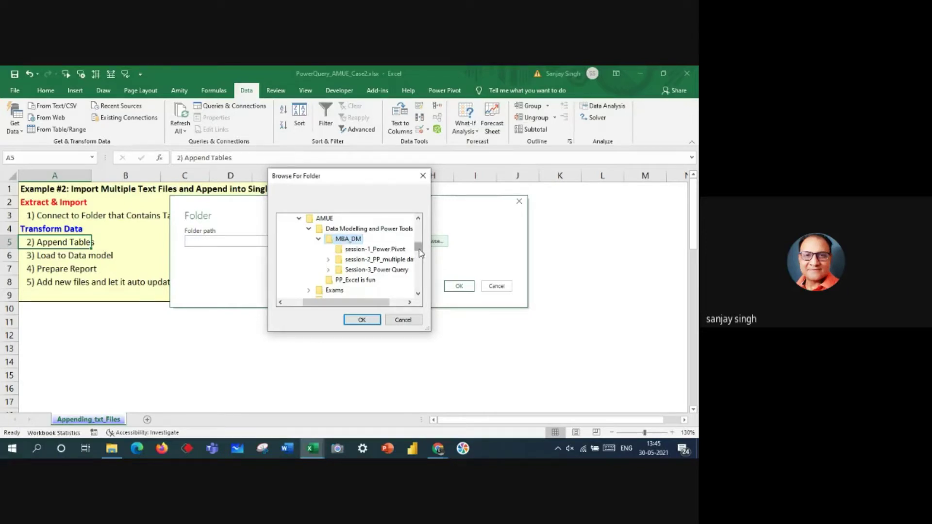
pyautogui.doubleClick(373, 269)
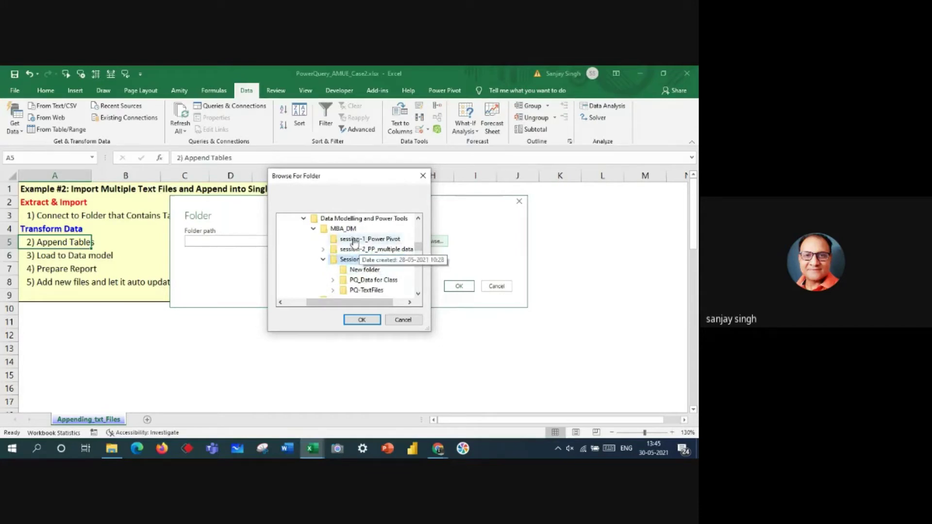
pyautogui.doubleClick(369, 282)
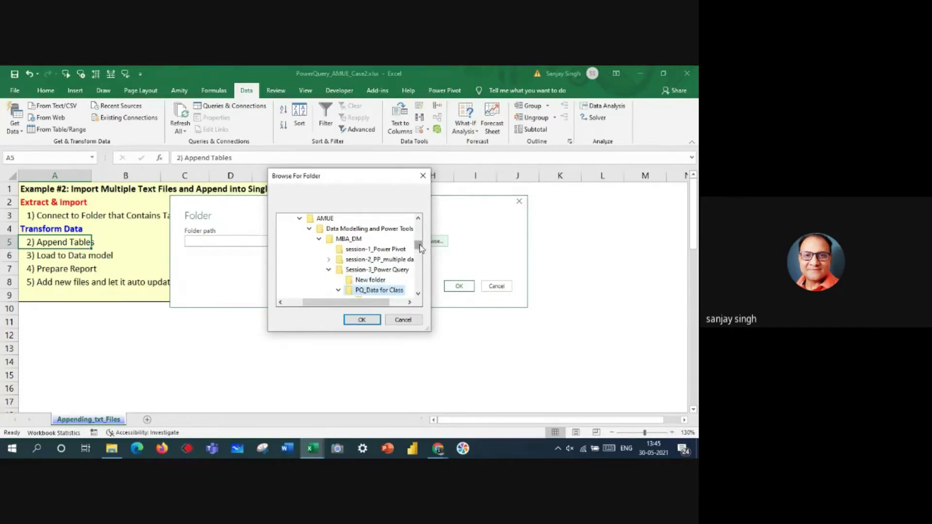
pyautogui.moveTo(420, 246); pyautogui.dragTo(418, 249)
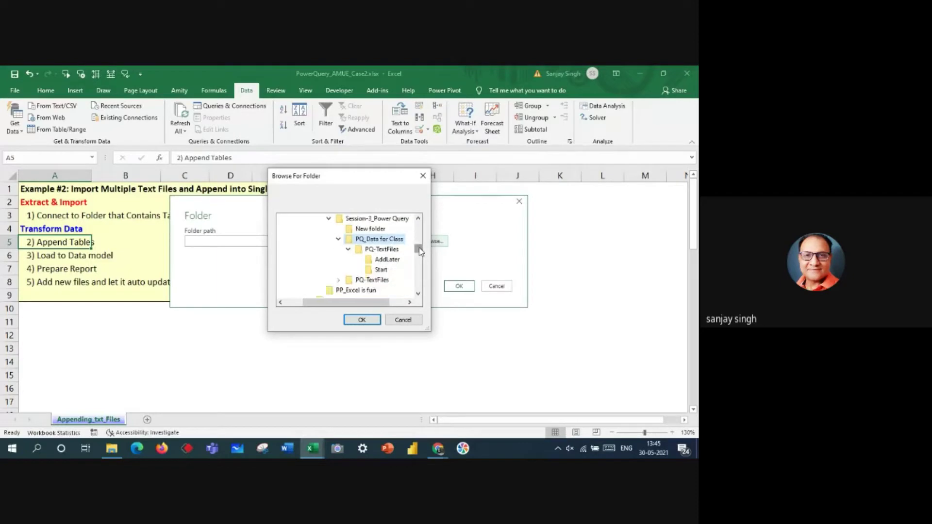
pyautogui.click(373, 250)
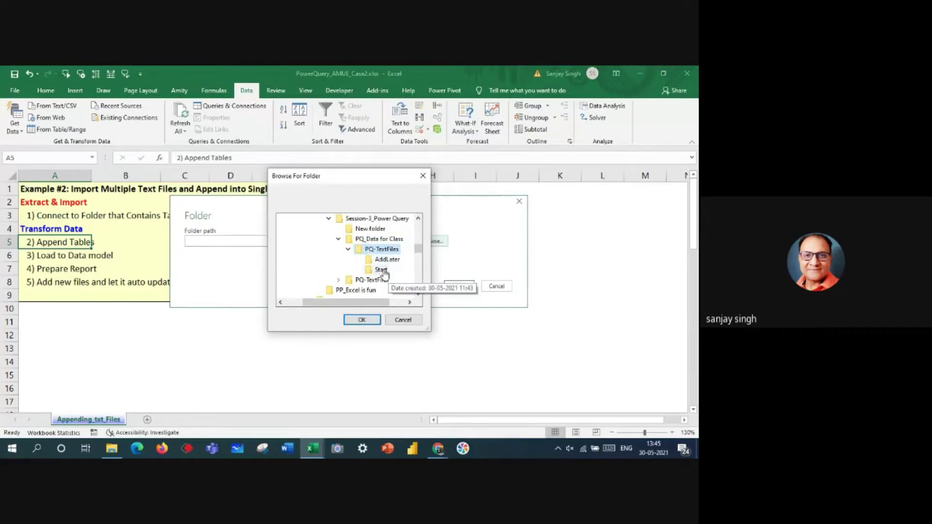
pyautogui.click(382, 271)
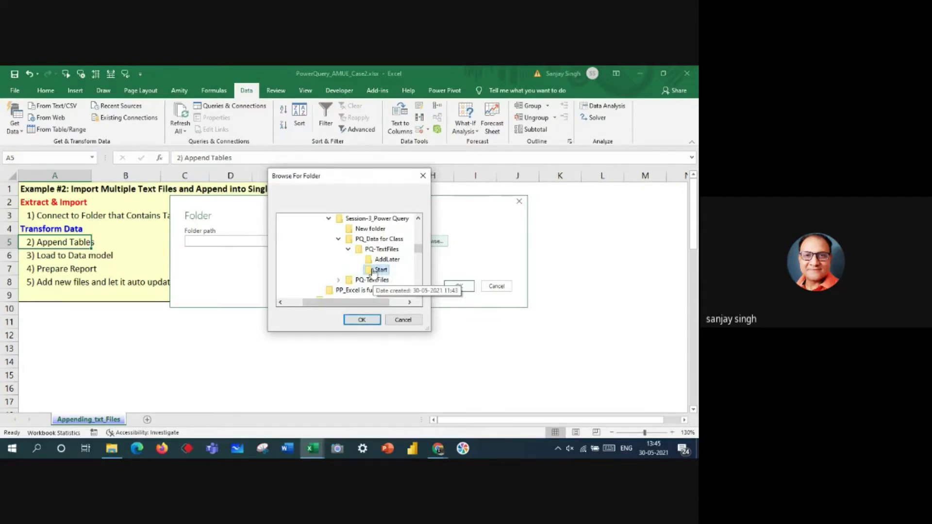
# - Confirm the Start folder as the source path and open its file list in the query editor for transformation
pyautogui.click(363, 320)
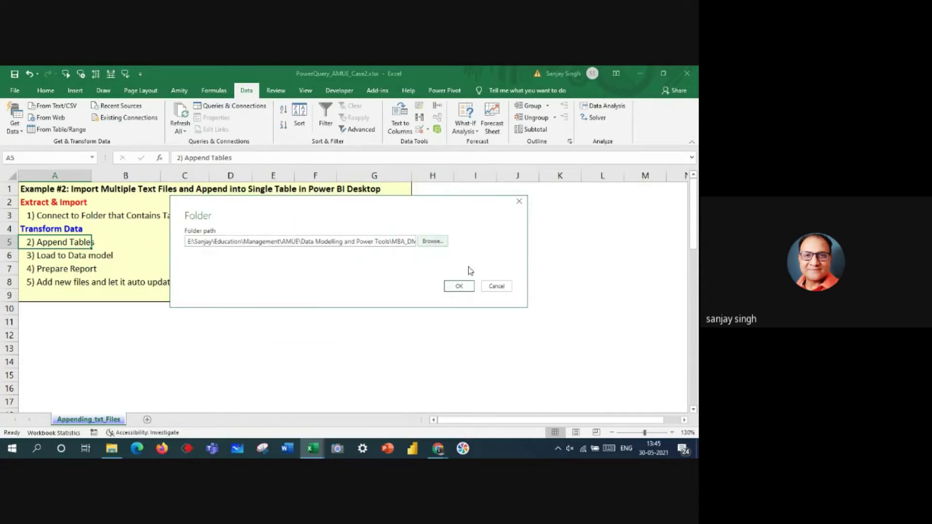
pyautogui.click(459, 287)
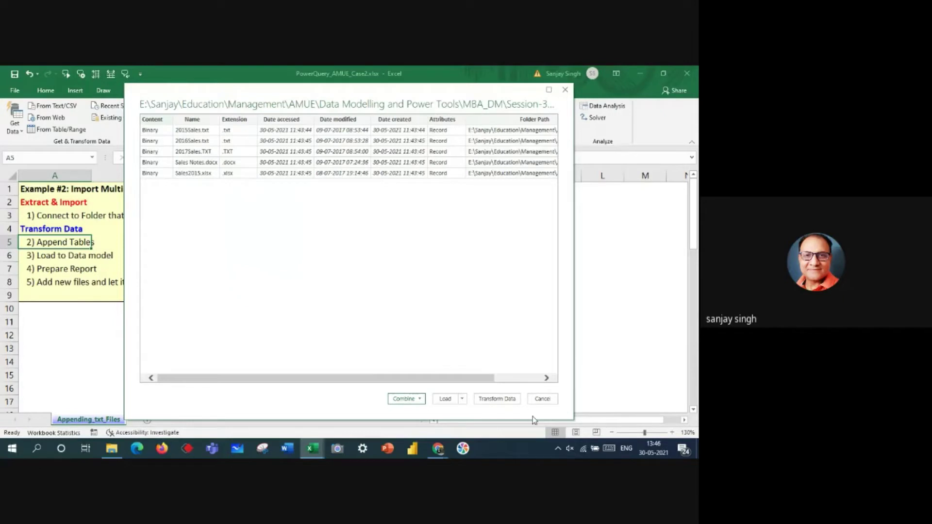
pyautogui.click(505, 398)
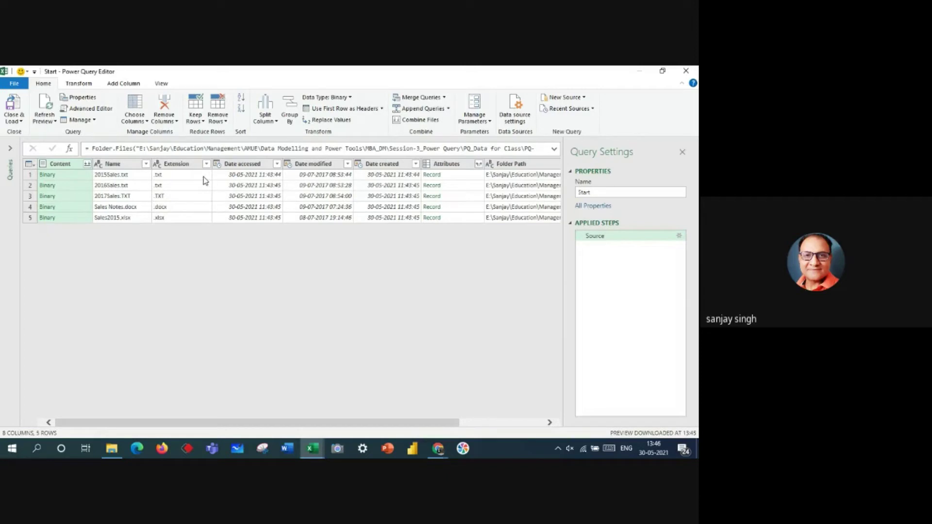
# - Check the file extensions and filter the Extension column to keep only .TXT and .txt, excluding .docx and .xlsx
pyautogui.click(170, 178)
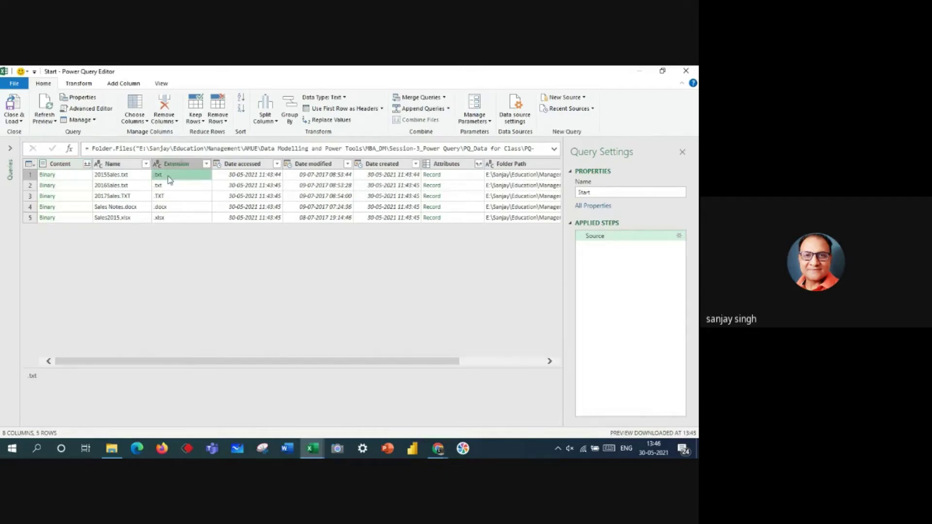
pyautogui.click(169, 189)
pyautogui.click(169, 198)
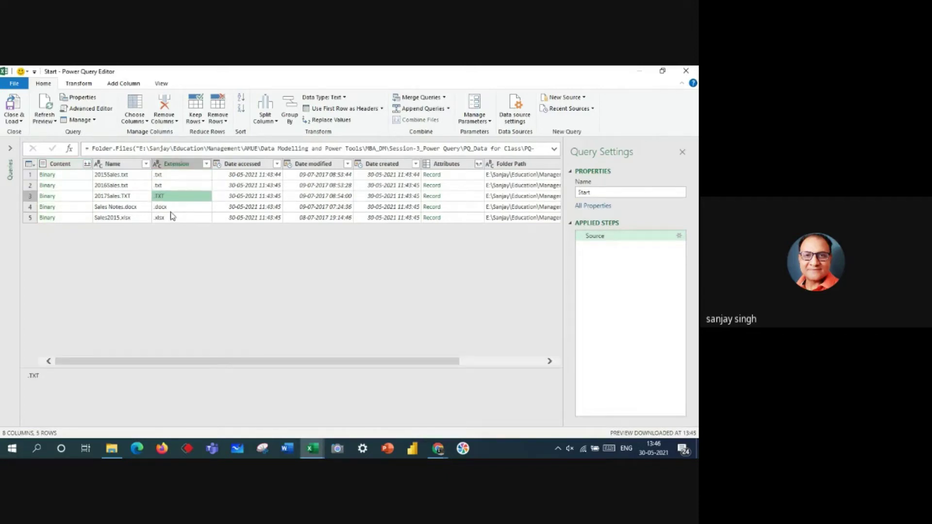
pyautogui.click(170, 210)
pyautogui.click(173, 219)
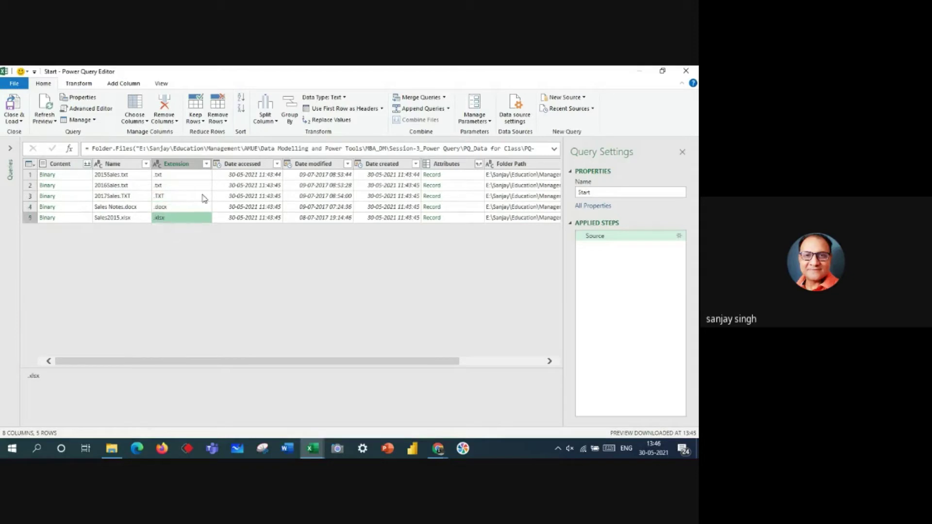
pyautogui.click(206, 164)
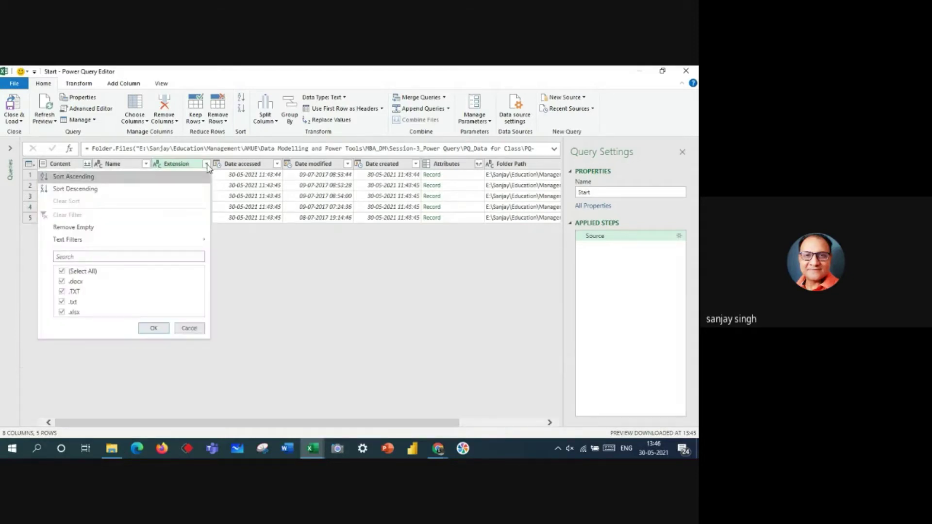
pyautogui.click(61, 270)
pyautogui.click(62, 292)
pyautogui.click(61, 302)
pyautogui.click(62, 312)
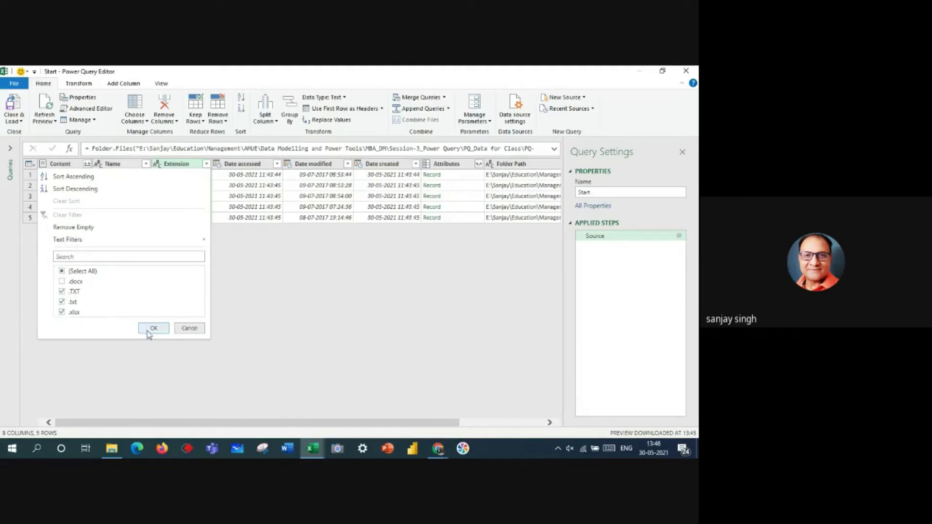
pyautogui.click(61, 312)
pyautogui.click(166, 332)
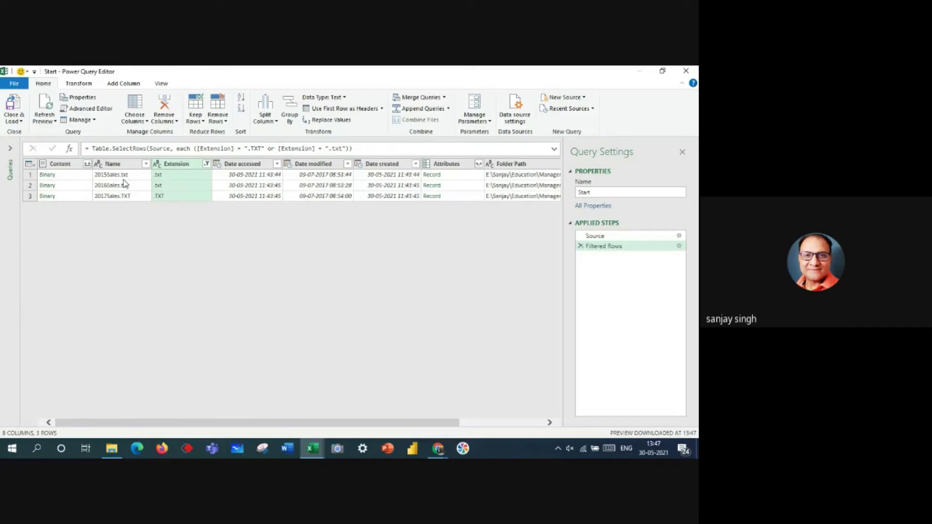
# - Combine the filtered files with the first file as sample and Tab as delimiter, and remove the Source.Name column
pyautogui.click(89, 167)
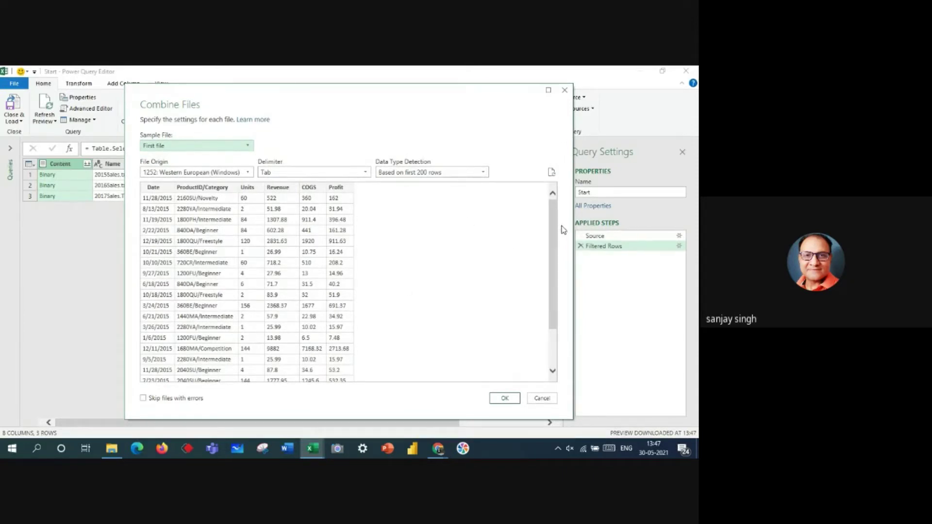
pyautogui.moveTo(557, 210); pyautogui.dragTo(568, 159)
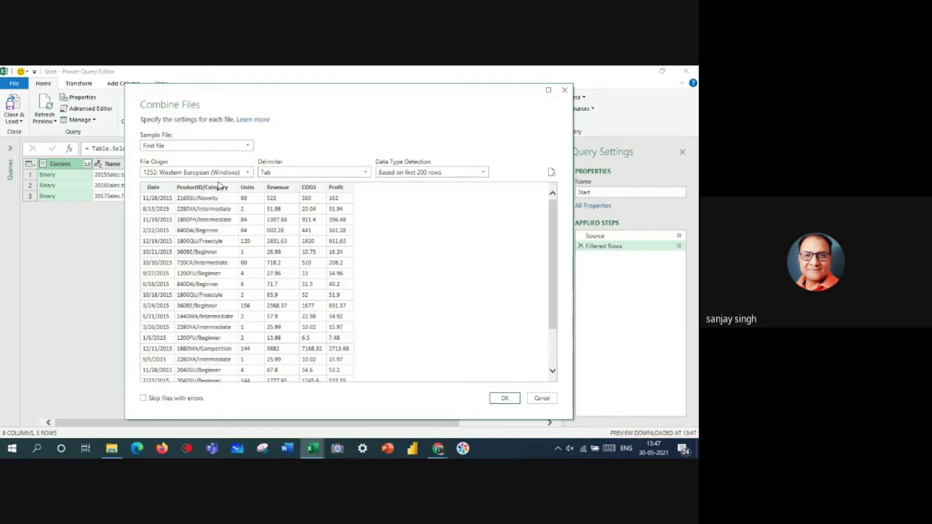
pyautogui.click(507, 397)
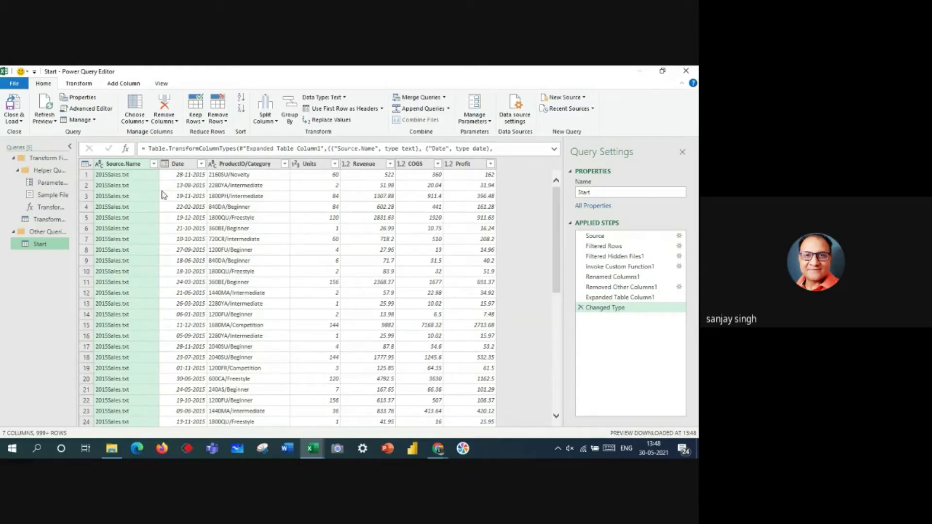
pyautogui.rightClick(135, 169)
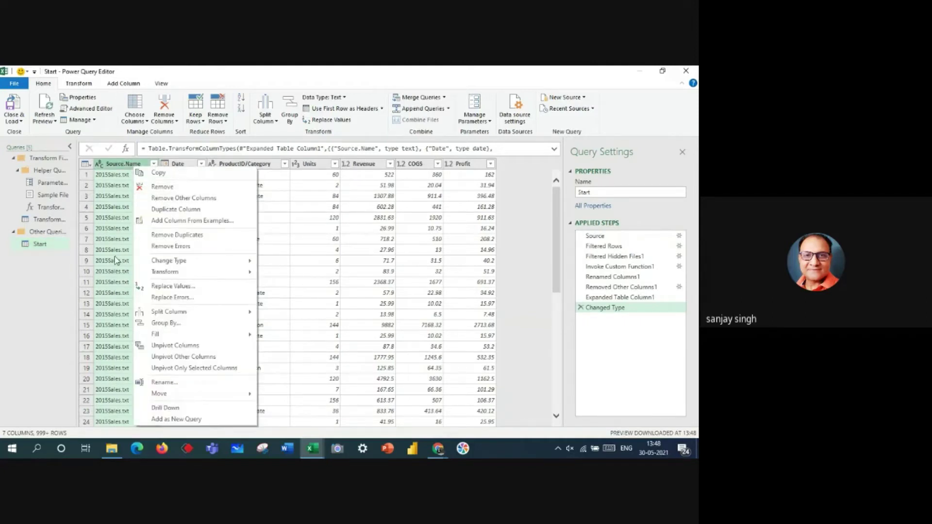
pyautogui.click(163, 189)
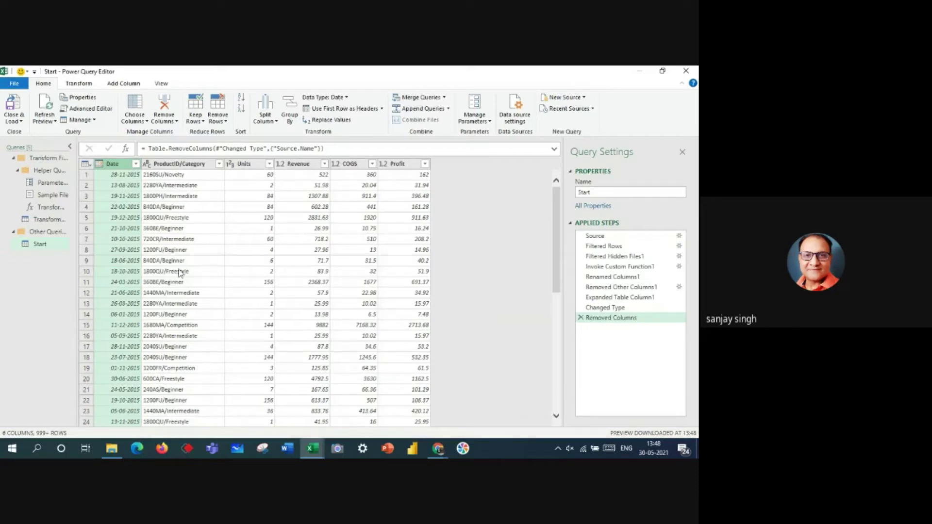
# - Split the ProductID/Category column by the custom delimiter / at each occurrence of the delimiter
pyautogui.click(193, 165)
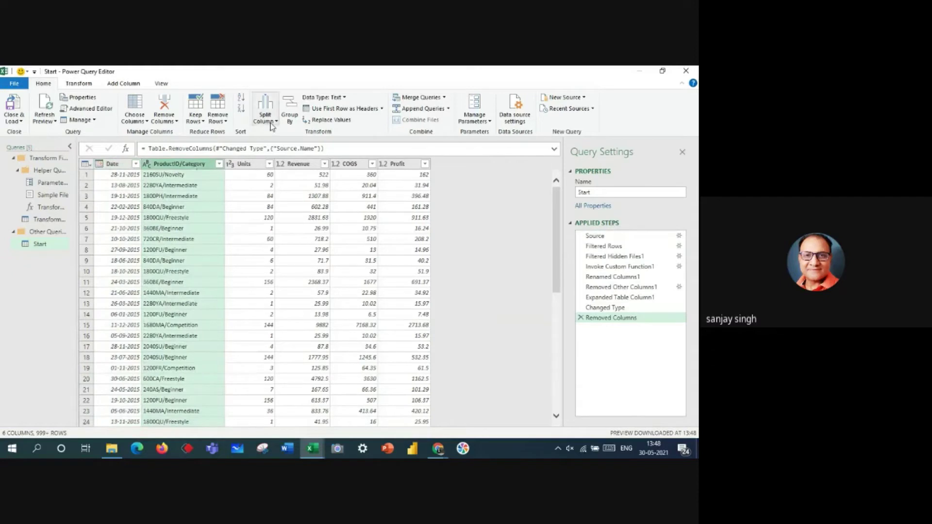
pyautogui.click(271, 126)
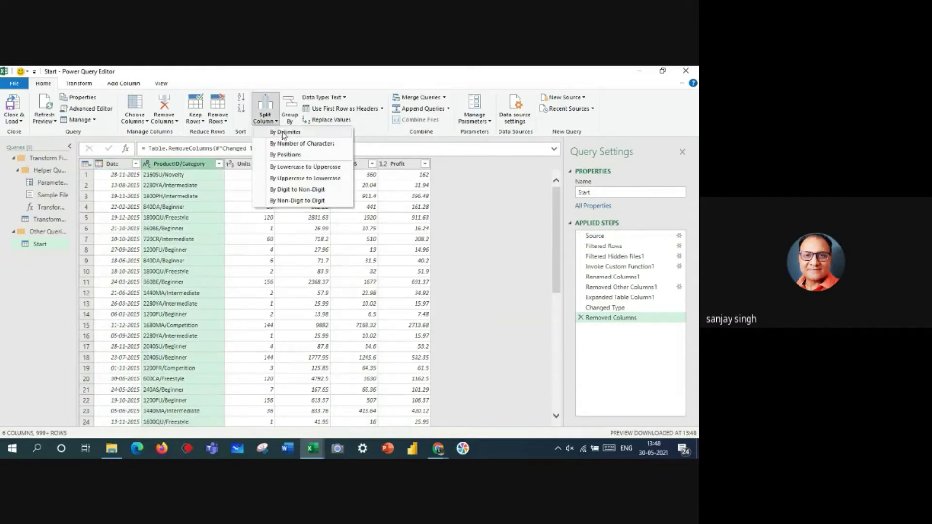
pyautogui.click(286, 133)
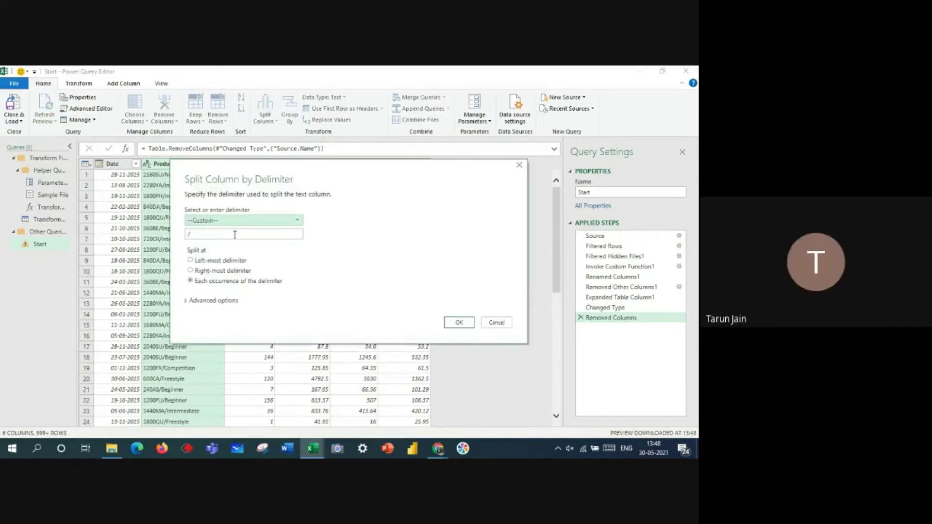
pyautogui.click(267, 223)
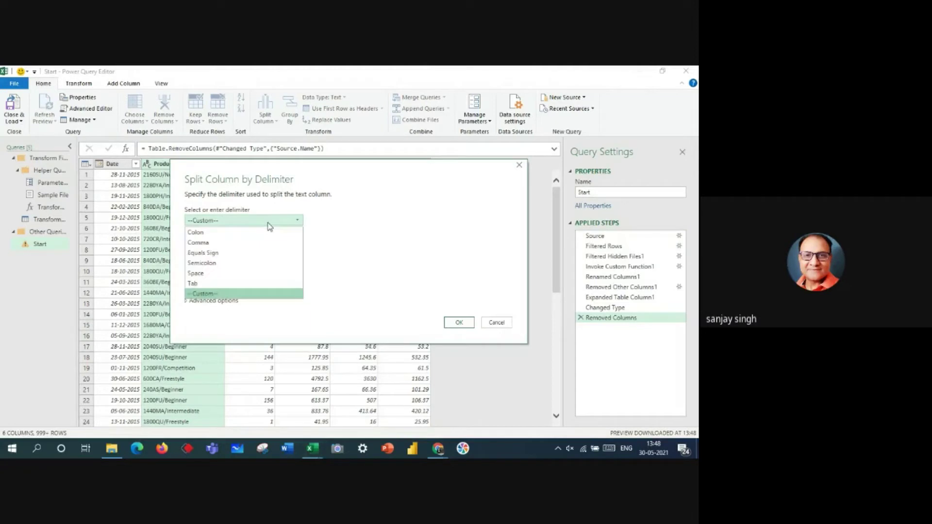
pyautogui.click(268, 223)
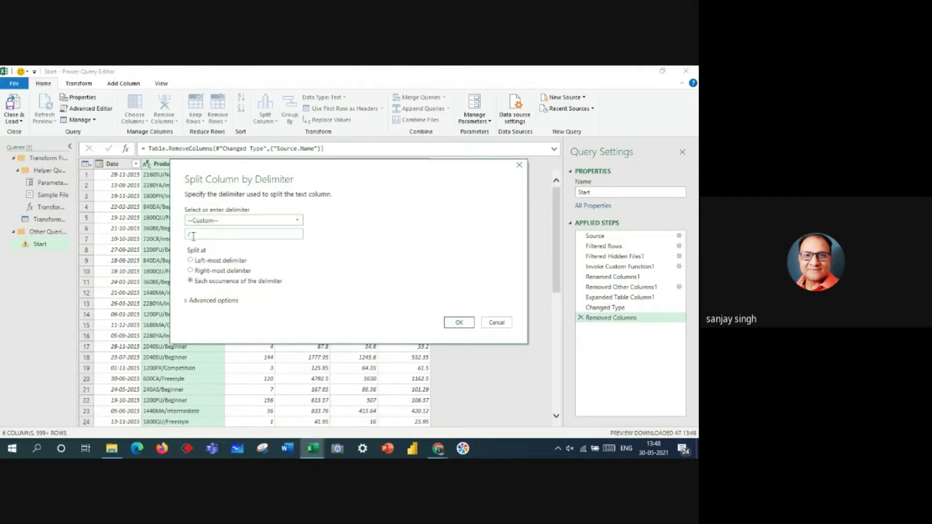
pyautogui.click(459, 322)
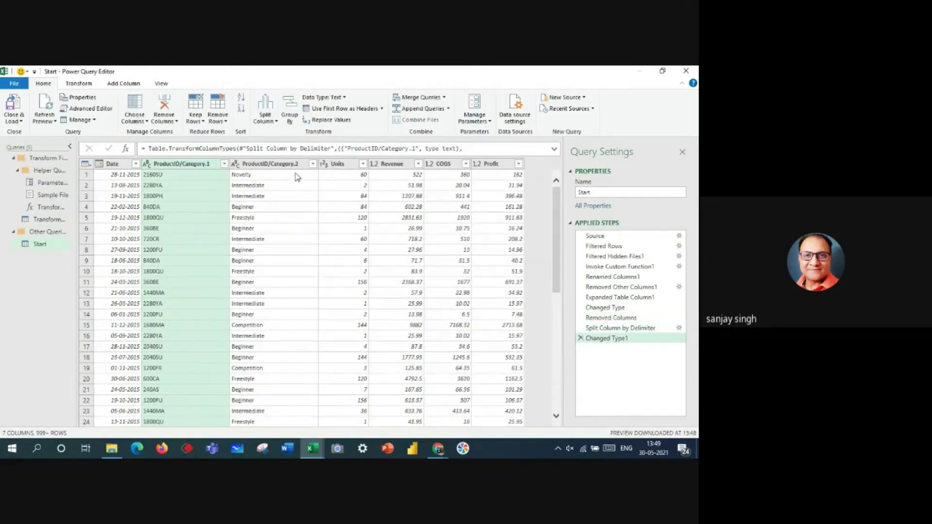
# - Rename the first split column, ProductID/Category.1, as ProductID
pyautogui.doubleClick(193, 164)
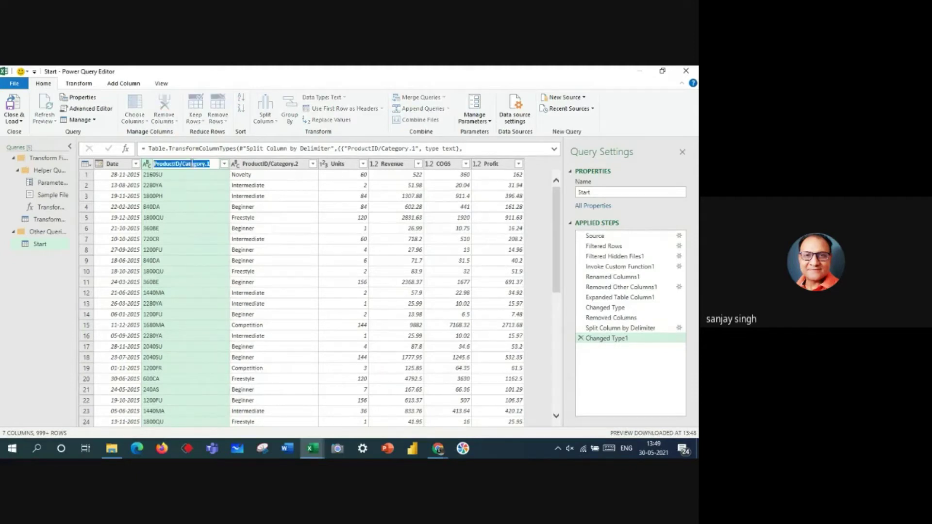
pyautogui.moveTo(210, 164); pyautogui.dragTo(183, 164)
pyautogui.press('BackSpace')
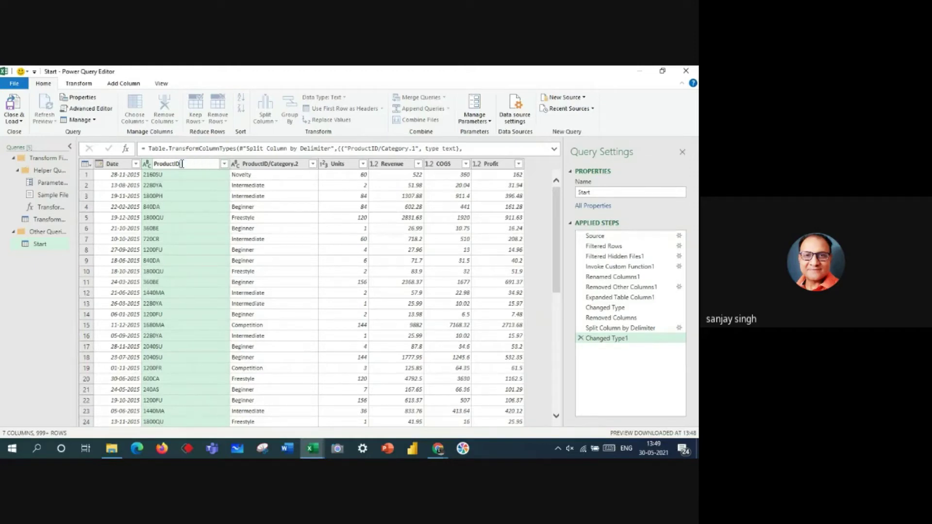
pyautogui.press('Return')
# - Rename the second split column, ProductID/Category.2, as Category
pyautogui.doubleClick(259, 165)
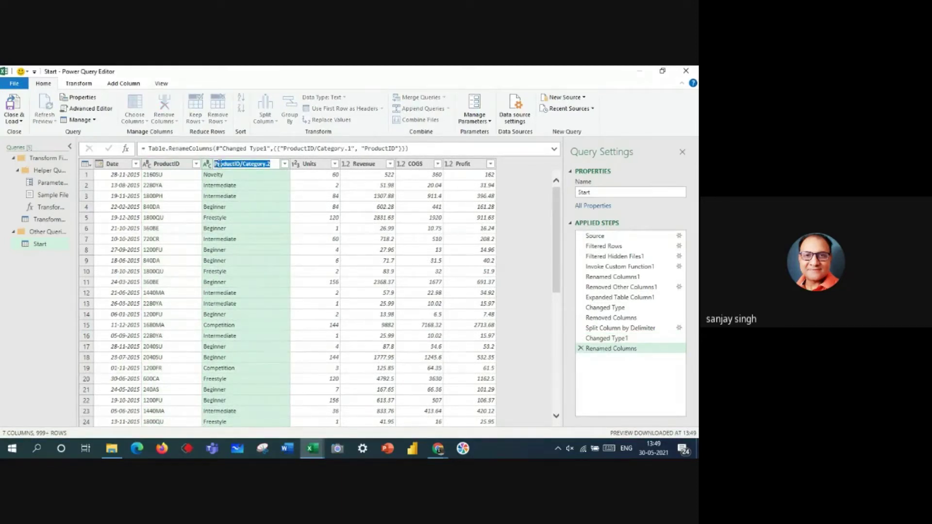
pyautogui.click(244, 166)
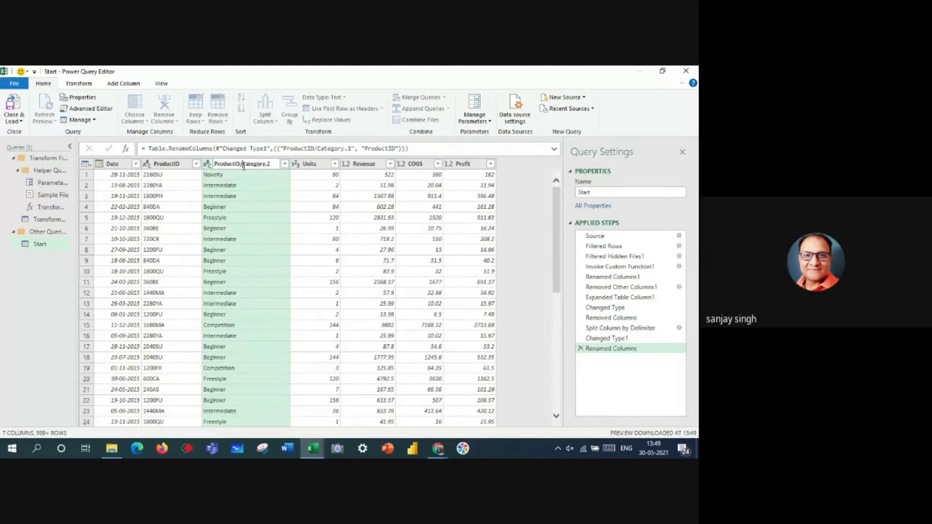
pyautogui.press('BackSpace')
pyautogui.press('BackSpace')
pyautogui.press('BackSpace')
pyautogui.press('BackSpace')
pyautogui.press('BackSpace')
pyautogui.press('BackSpace')
pyautogui.press('BackSpace')
pyautogui.press('BackSpace')
pyautogui.press('BackSpace')
pyautogui.press('BackSpace')
pyautogui.press('BackSpace')
pyautogui.press('BackSpace')
pyautogui.click(532, 242)
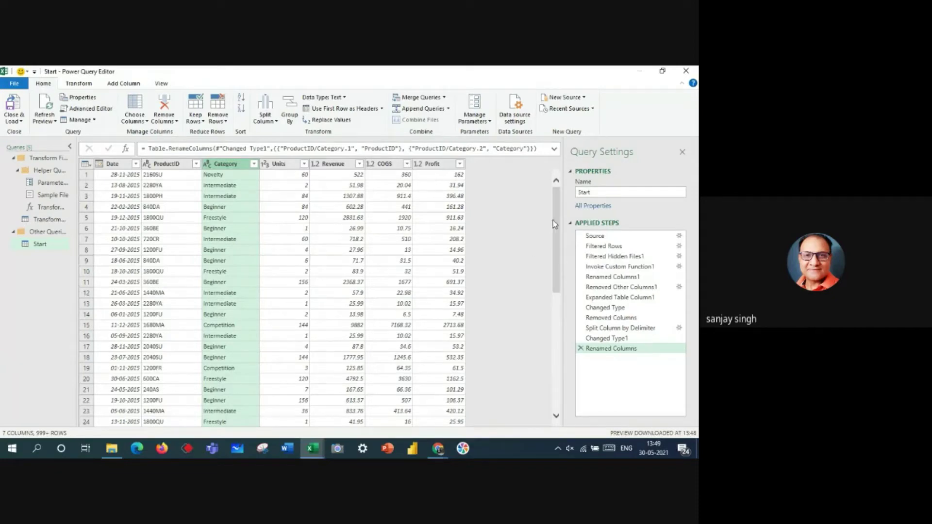
# - Close the query editor and load the Start query as a table in a new worksheet
pyautogui.moveTo(557, 224); pyautogui.dragTo(556, 180)
pyautogui.click(14, 120)
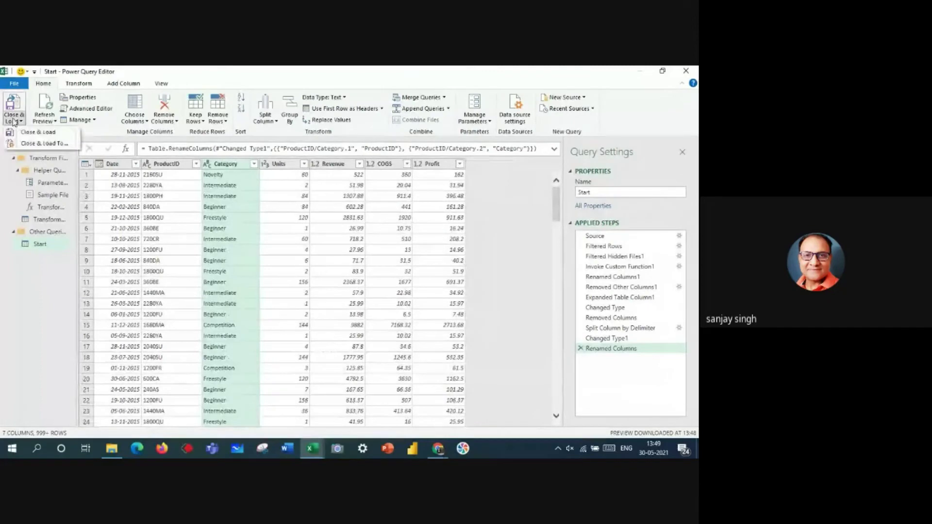
pyautogui.click(33, 144)
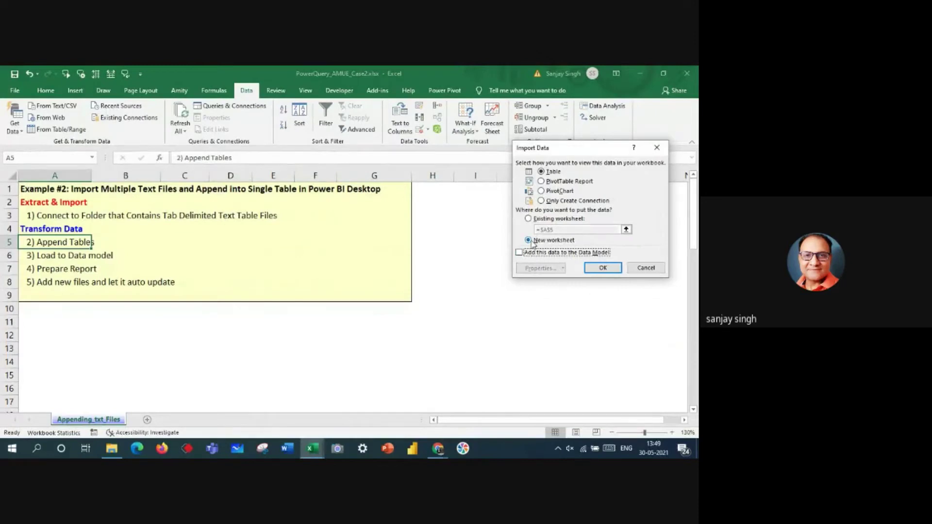
pyautogui.click(611, 268)
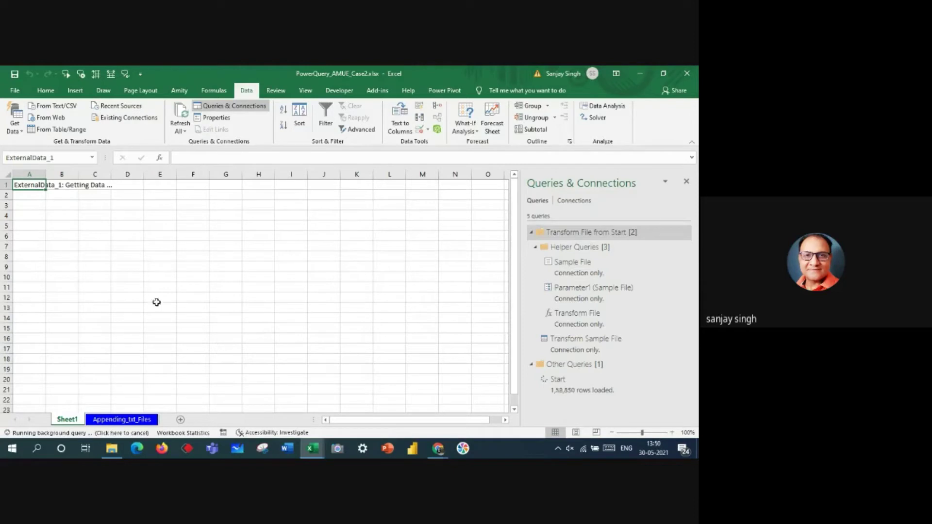
# - Autofit the width of column A in the new sheet while the query loads
pyautogui.doubleClick(42, 173)
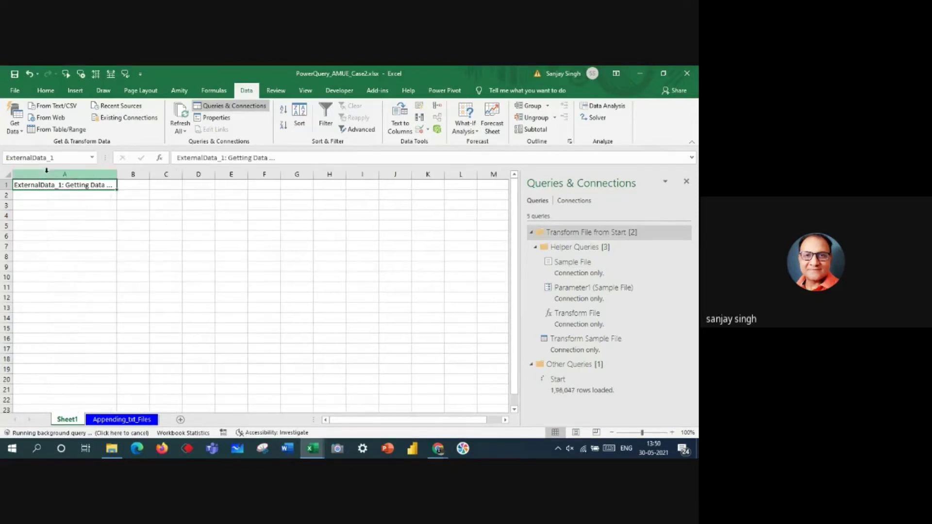
pyautogui.click(165, 225)
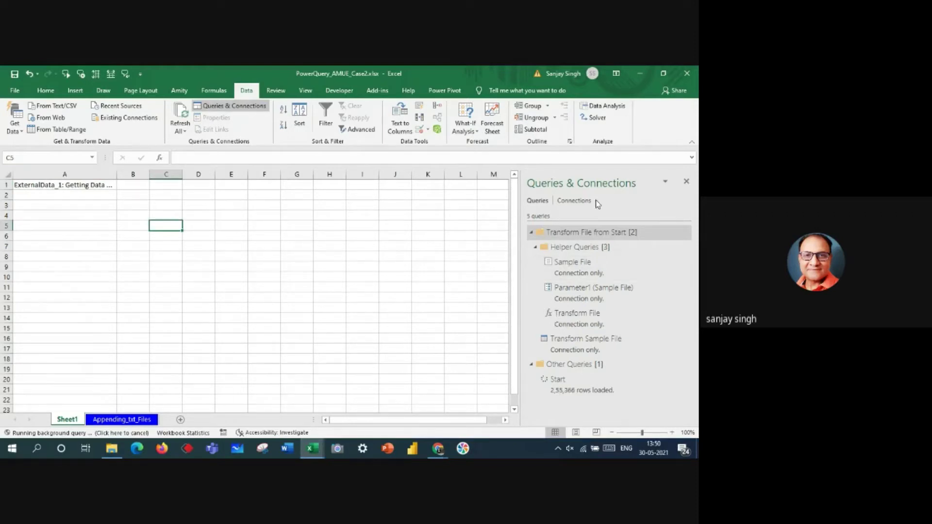
pyautogui.click(238, 108)
pyautogui.click(238, 109)
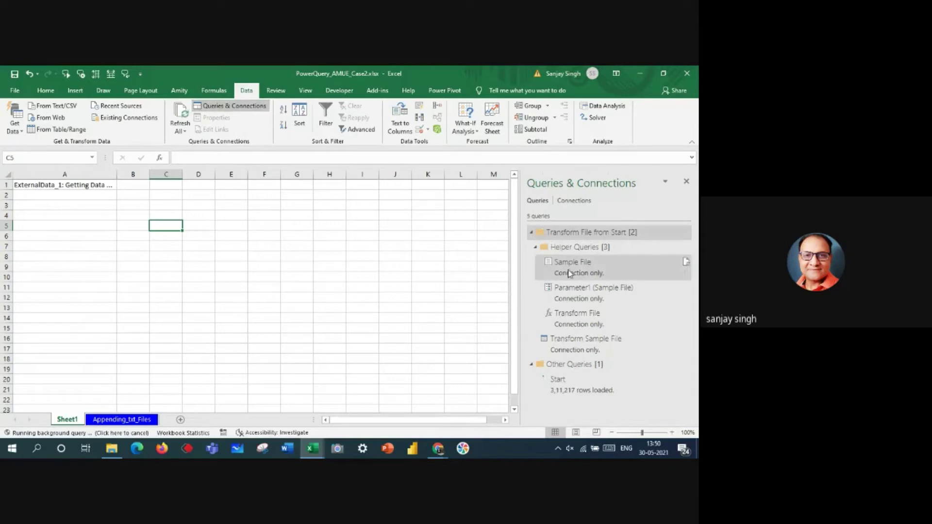
# - Collapse the Transform File from Start query group and check which years the Date column's filter list contains
pyautogui.click(571, 233)
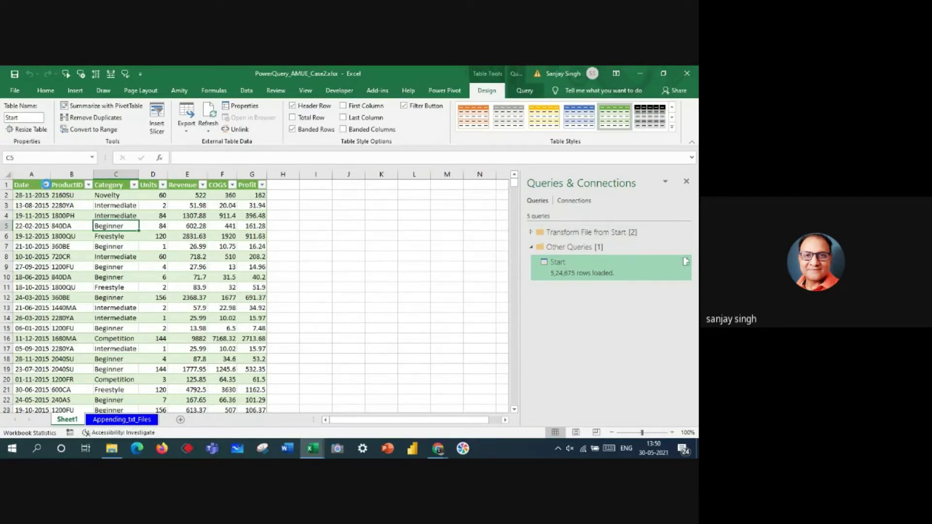
pyautogui.click(45, 184)
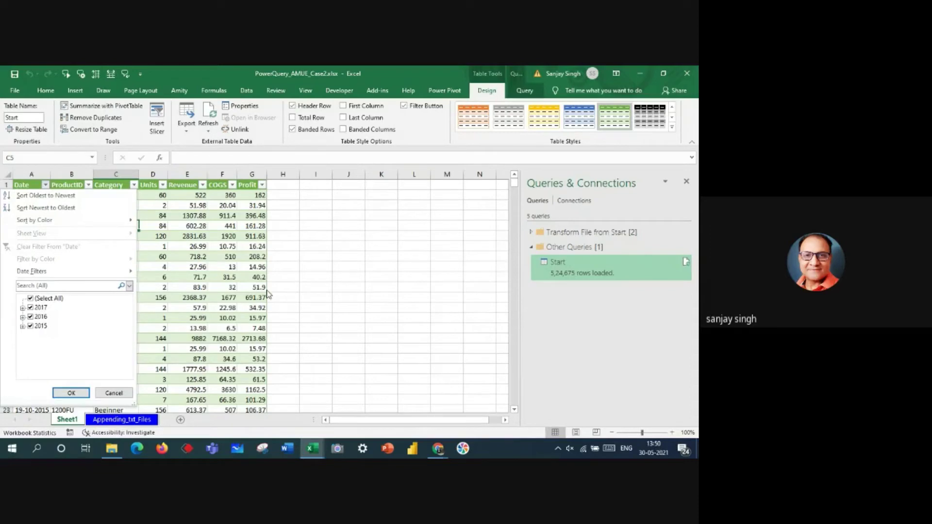
pyautogui.click(286, 290)
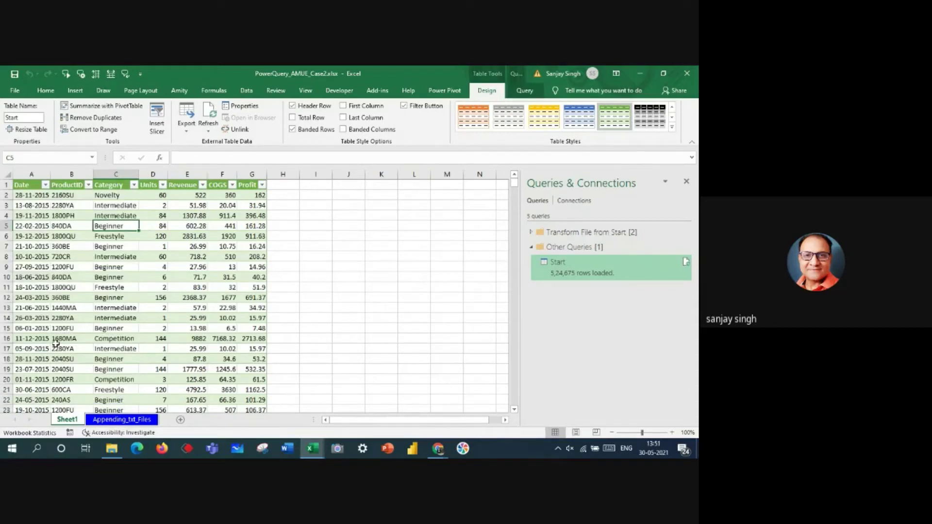
# - In File Explorer, open 2015Sales.txt from the Start folder inside PQ-TextFiles, check its dates from first to last row, and close it
pyautogui.moveTo(117, 452)
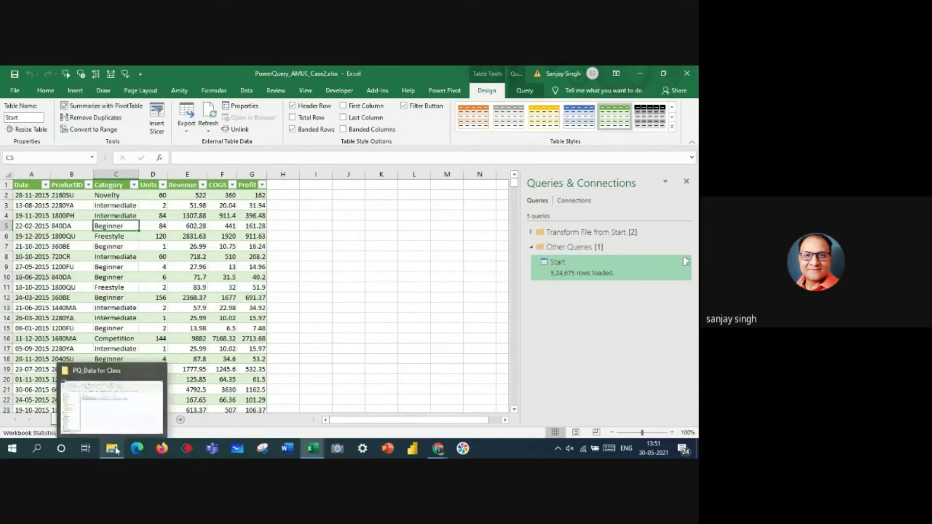
pyautogui.click(111, 402)
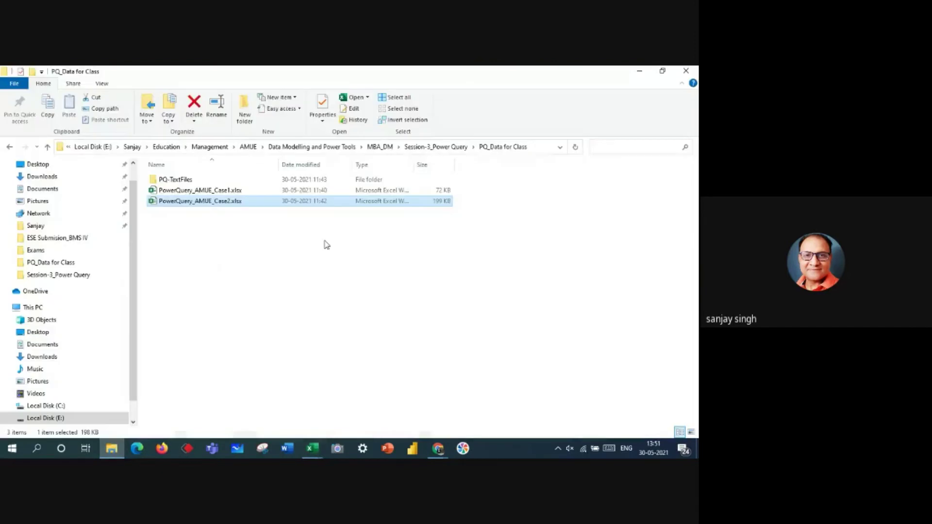
pyautogui.click(176, 180)
pyautogui.doubleClick(176, 180)
pyautogui.click(176, 191)
pyautogui.doubleClick(176, 190)
pyautogui.click(170, 179)
pyautogui.doubleClick(171, 180)
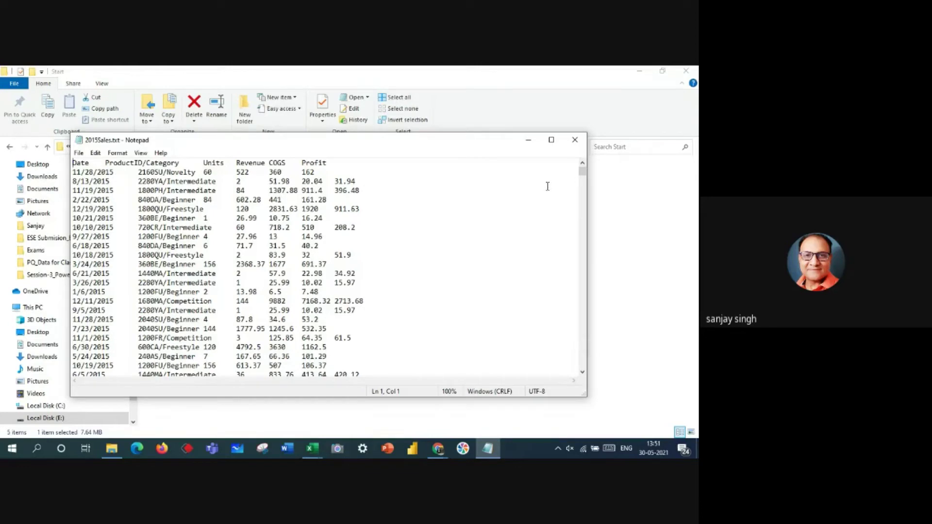
pyautogui.moveTo(582, 171); pyautogui.dragTo(582, 379)
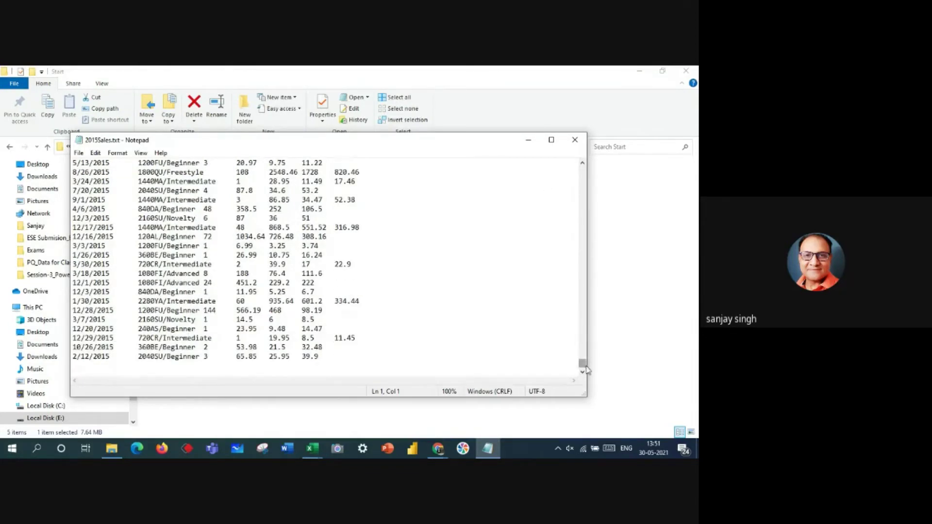
pyautogui.moveTo(584, 367); pyautogui.dragTo(578, 146)
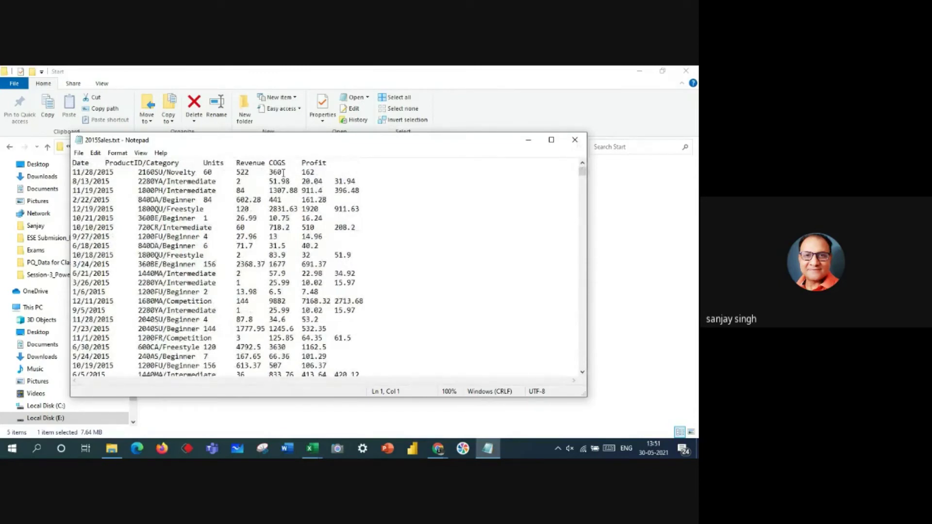
pyautogui.click(575, 140)
# - Open 2016Sales.txt from the same folder, check its dates down to the last row, and close it
pyautogui.click(176, 194)
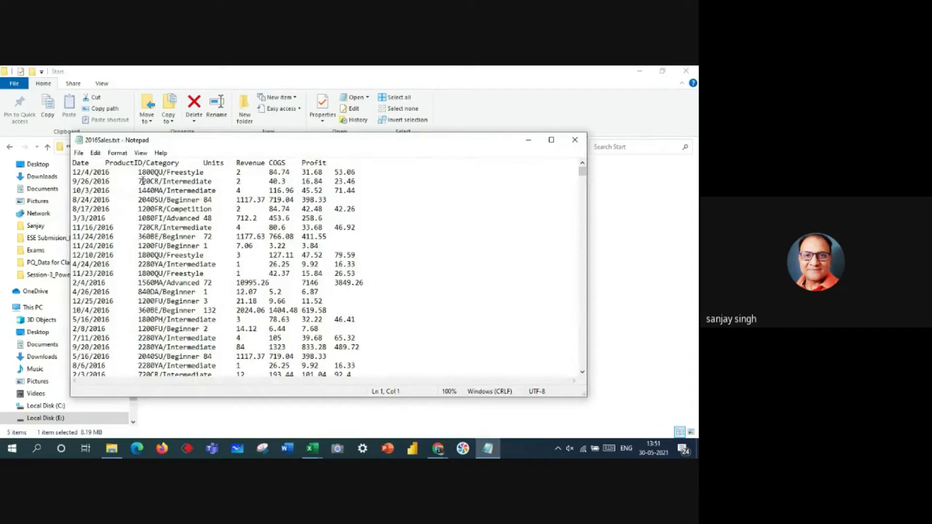
pyautogui.moveTo(582, 171); pyautogui.dragTo(171, 363)
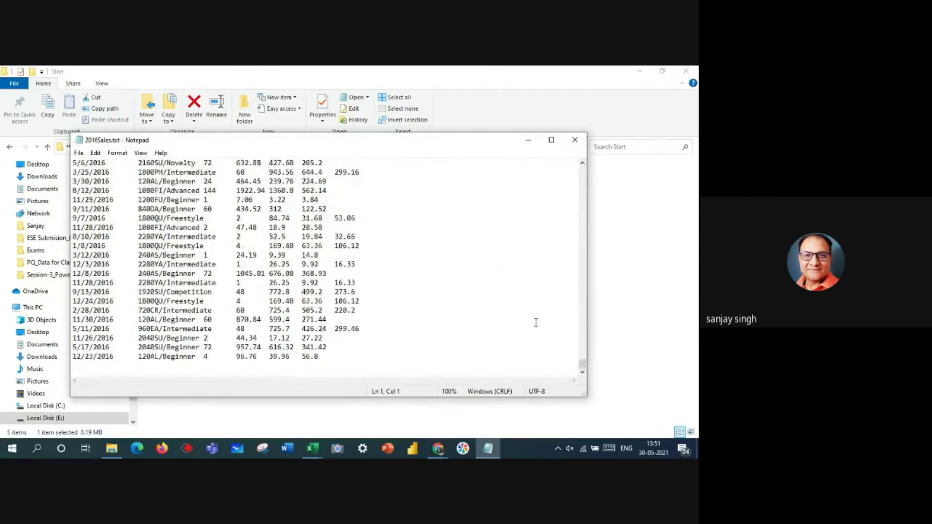
pyautogui.click(575, 142)
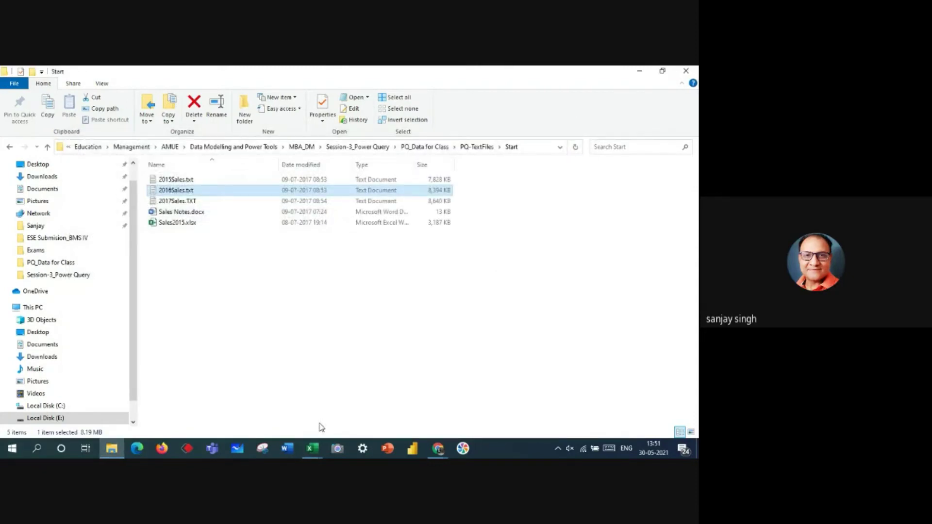
# - Switch to the PowerQuery_AMUE_Case2.xlsx workbook in Excel and create a PivotTable from the Start table at cell I2 of Sheet1
pyautogui.click(312, 448)
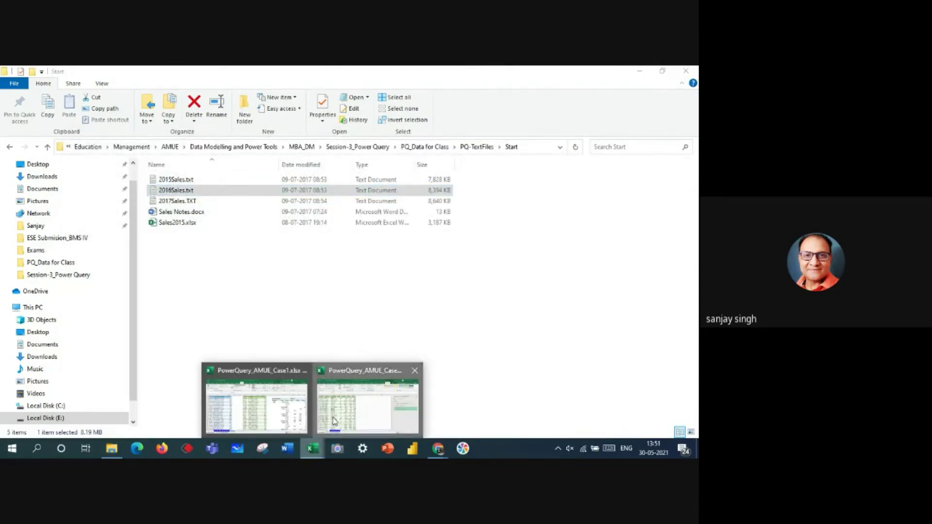
pyautogui.click(334, 420)
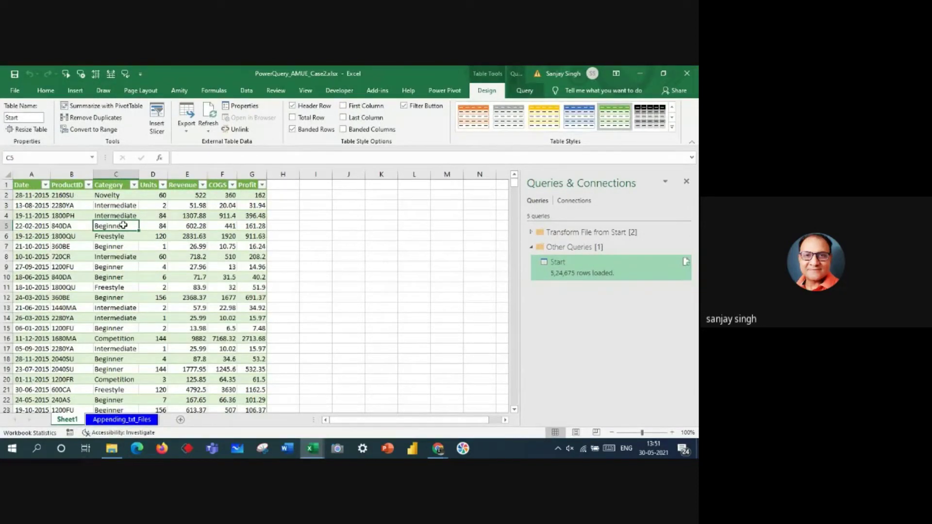
pyautogui.click(112, 214)
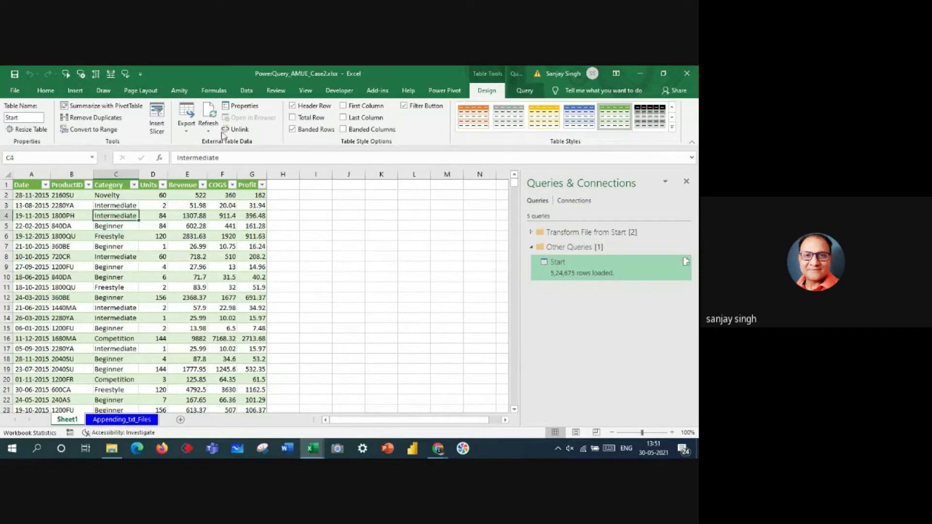
pyautogui.click(76, 91)
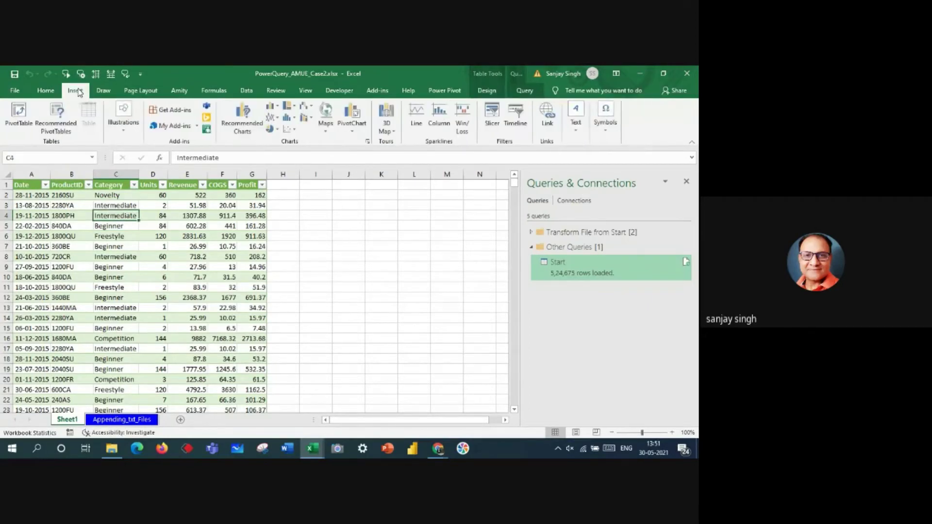
pyautogui.click(20, 114)
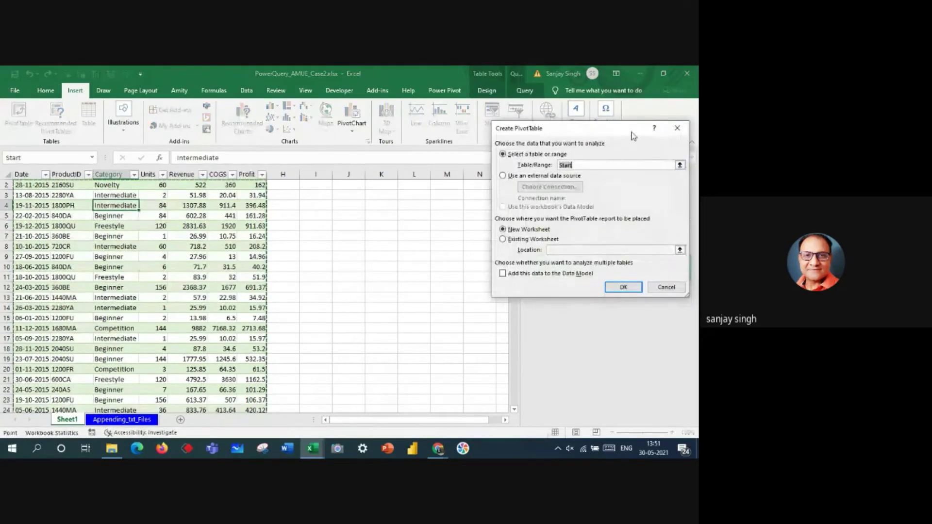
pyautogui.click(502, 239)
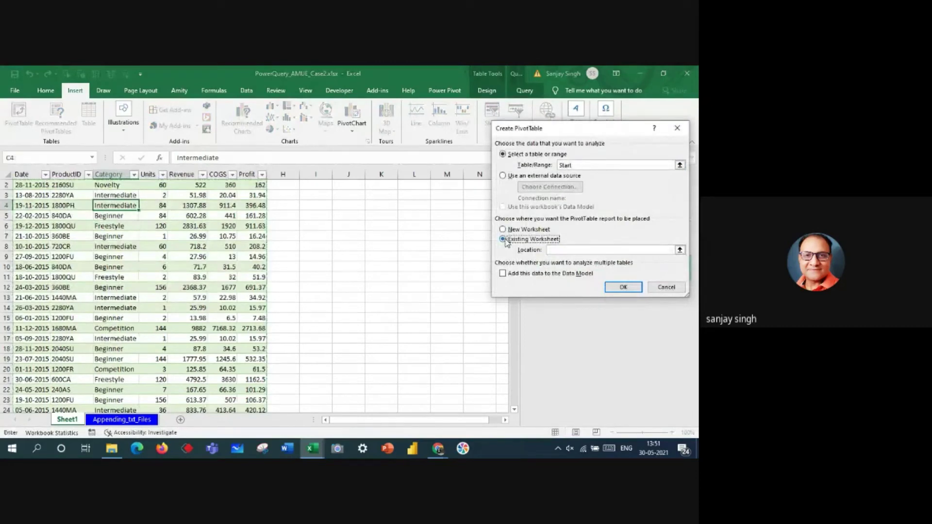
pyautogui.click(566, 250)
pyautogui.click(318, 185)
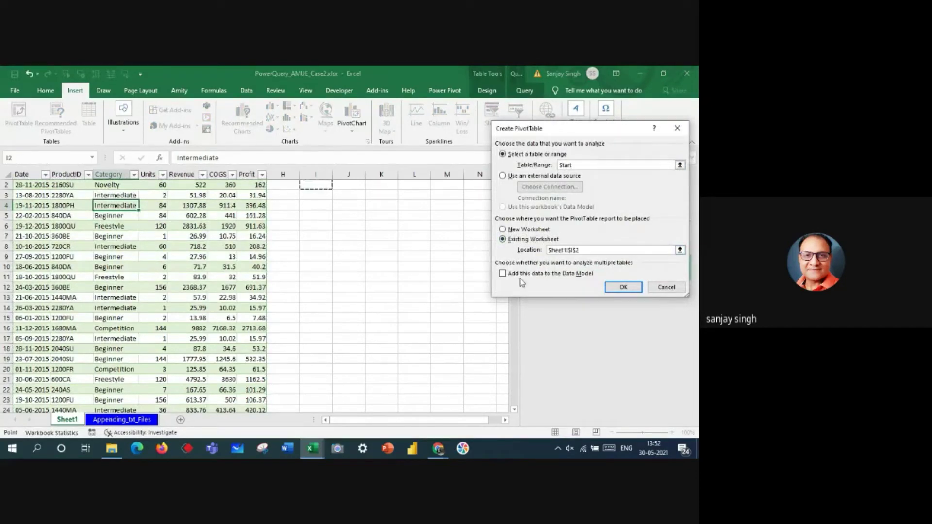
pyautogui.click(610, 287)
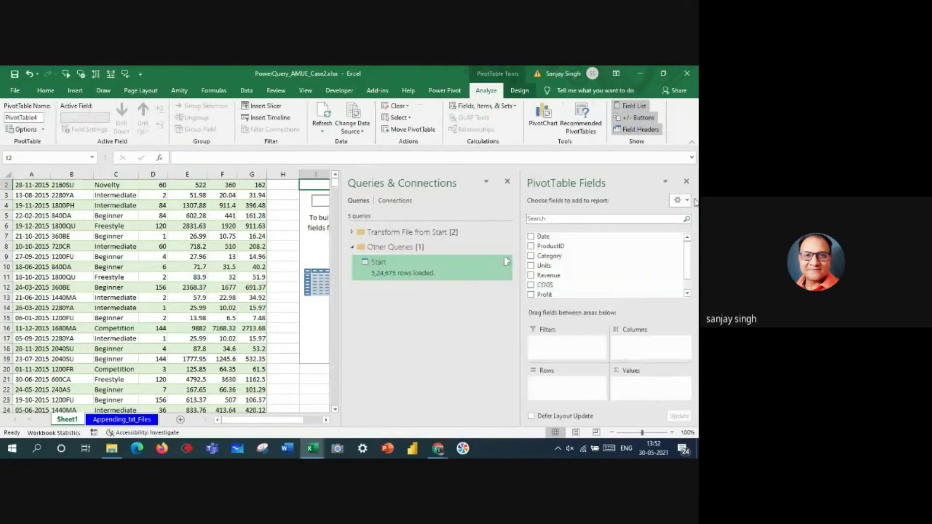
# - Add the Date field to the PivotTable rows and remove the Quarters and Date levels so that only Years is kept
pyautogui.click(507, 181)
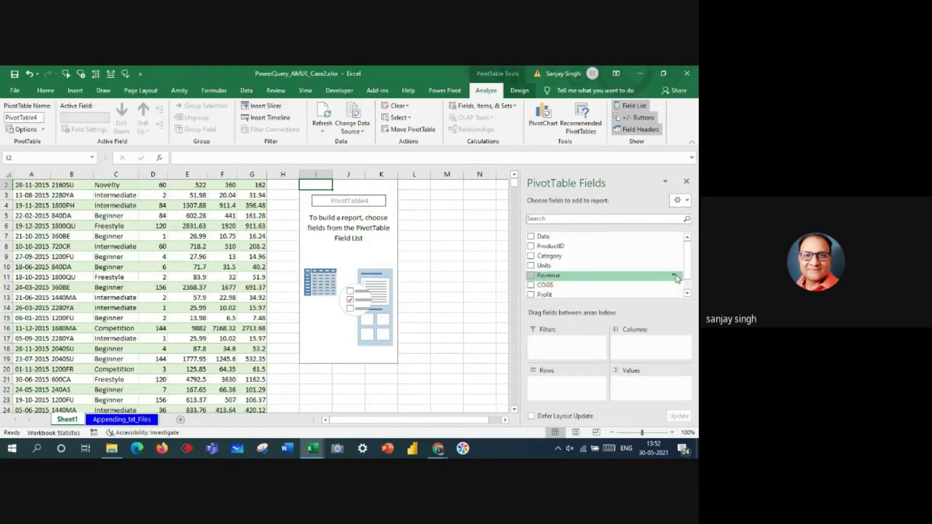
pyautogui.moveTo(564, 238); pyautogui.dragTo(578, 390)
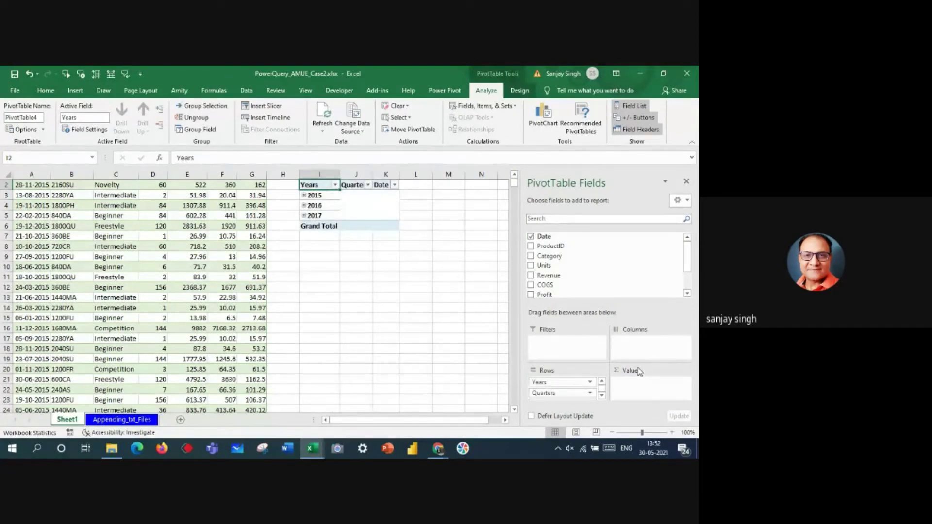
pyautogui.moveTo(558, 394); pyautogui.dragTo(583, 280)
pyautogui.moveTo(560, 394); pyautogui.dragTo(618, 261)
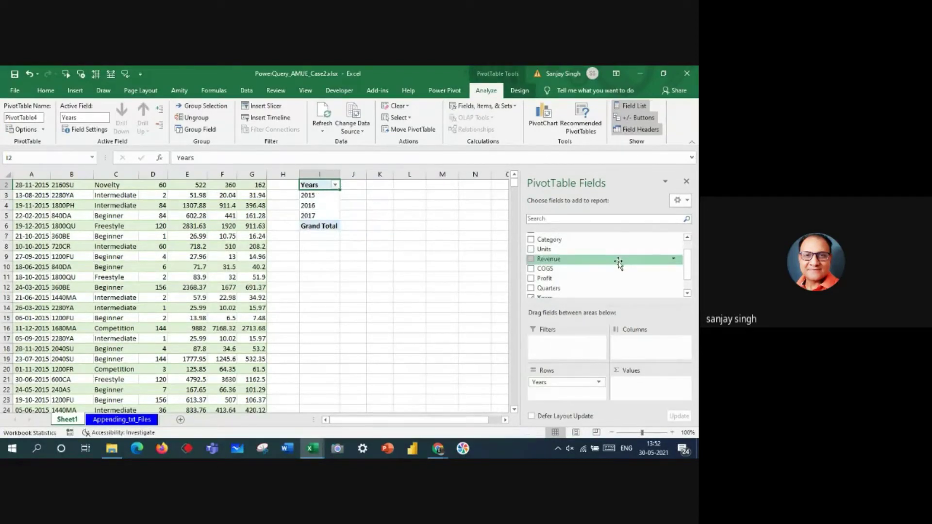
# - Add the sums of Revenue and Profit as values in the PivotTable
pyautogui.moveTo(566, 270); pyautogui.dragTo(634, 385)
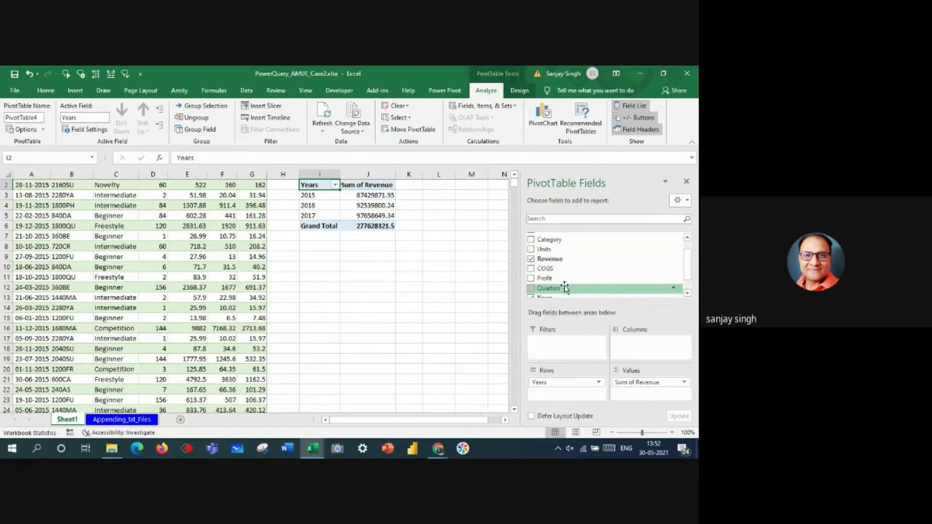
pyautogui.moveTo(553, 282); pyautogui.dragTo(663, 393)
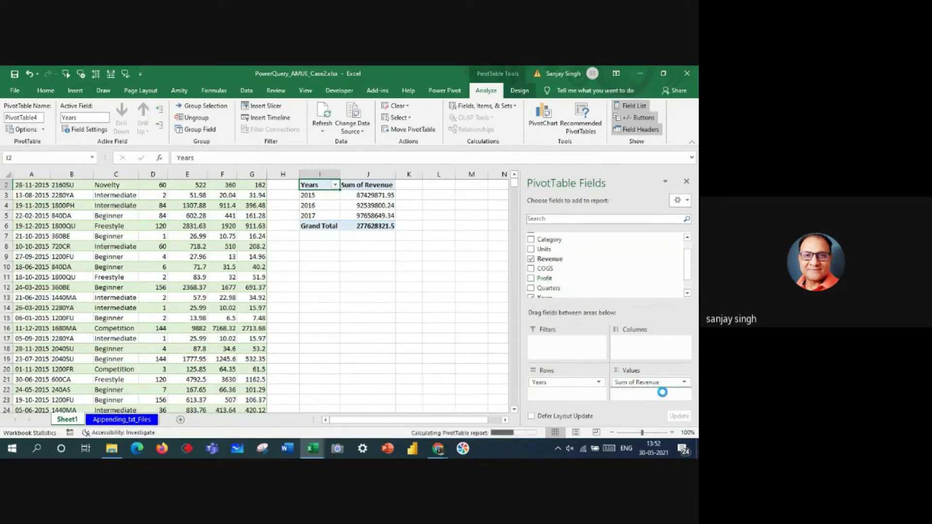
pyautogui.click(424, 288)
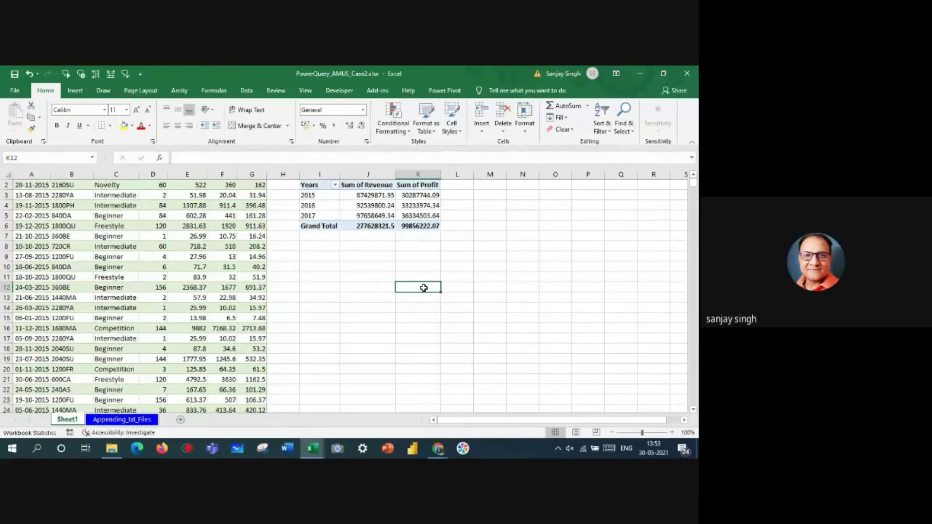
pyautogui.moveTo(424, 227)
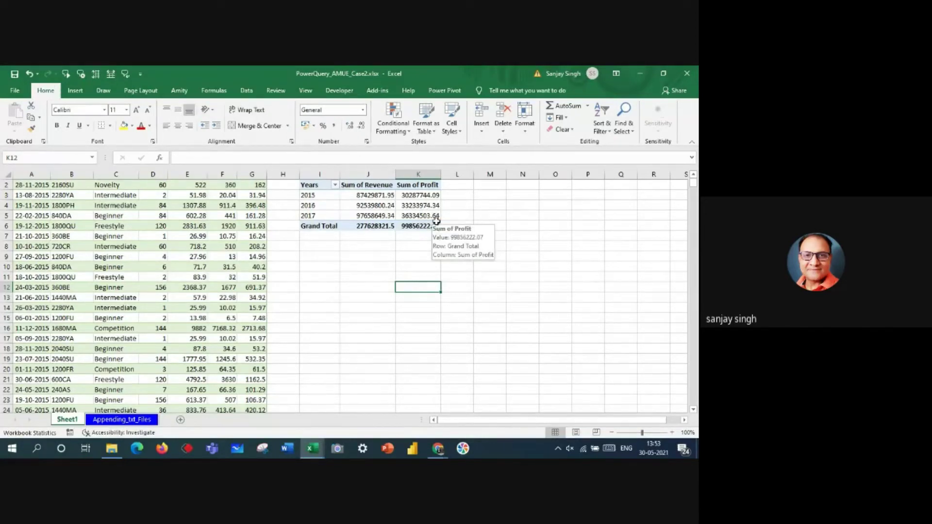
# - Show the workbook's queries again and check how many rows the Start query loaded
pyautogui.click(89, 209)
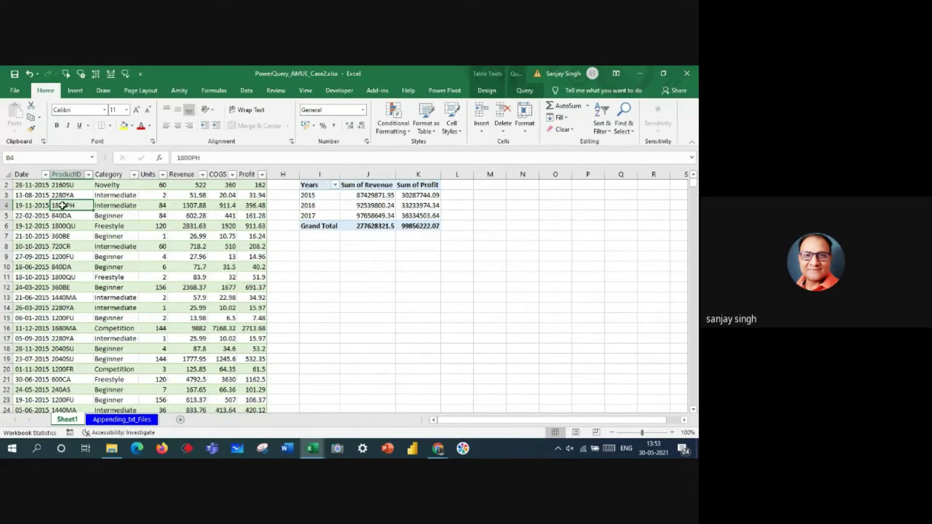
pyautogui.click(246, 92)
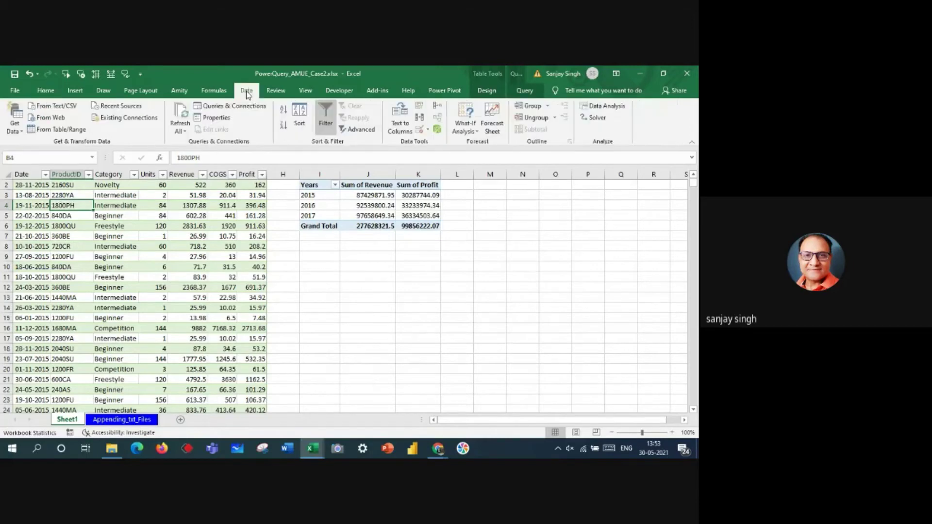
pyautogui.click(225, 106)
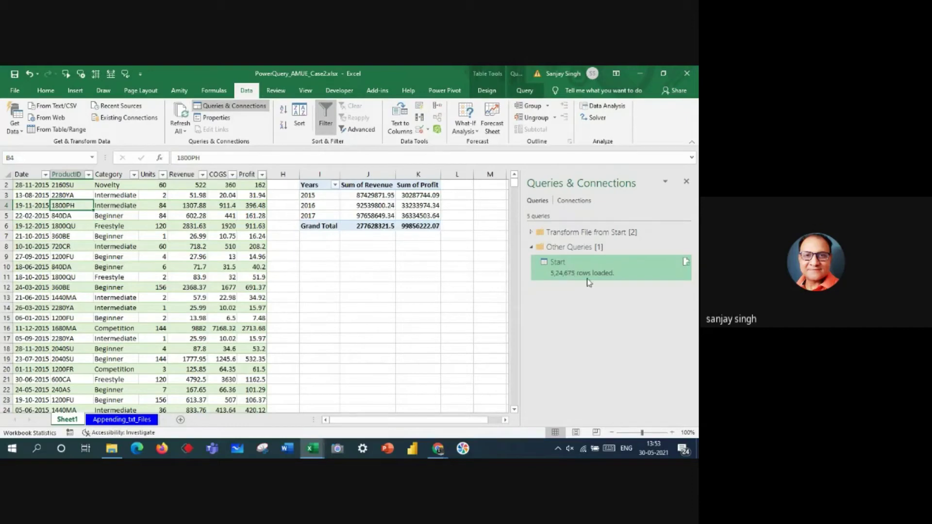
pyautogui.moveTo(561, 284)
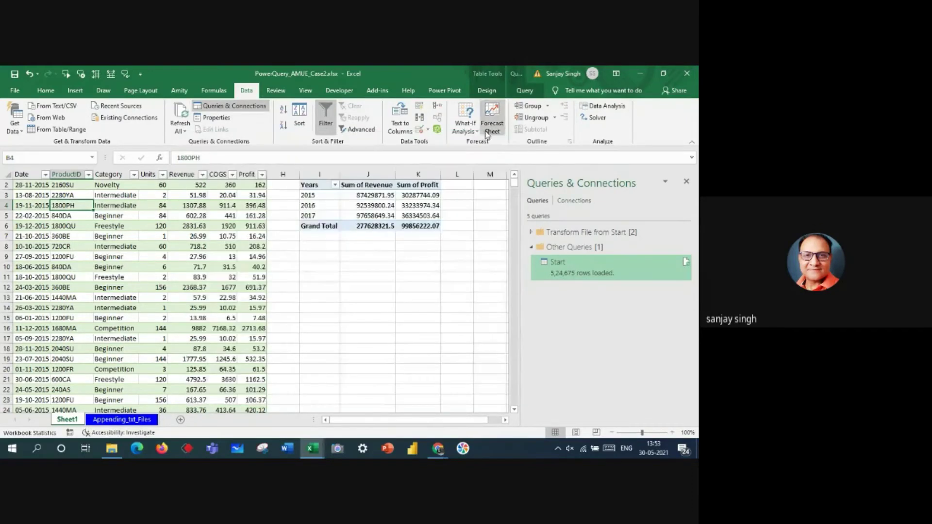
# - Copy the whole PivotTable, paste it as values at cell N2, and widen columns O and P to fit
pyautogui.click(321, 185)
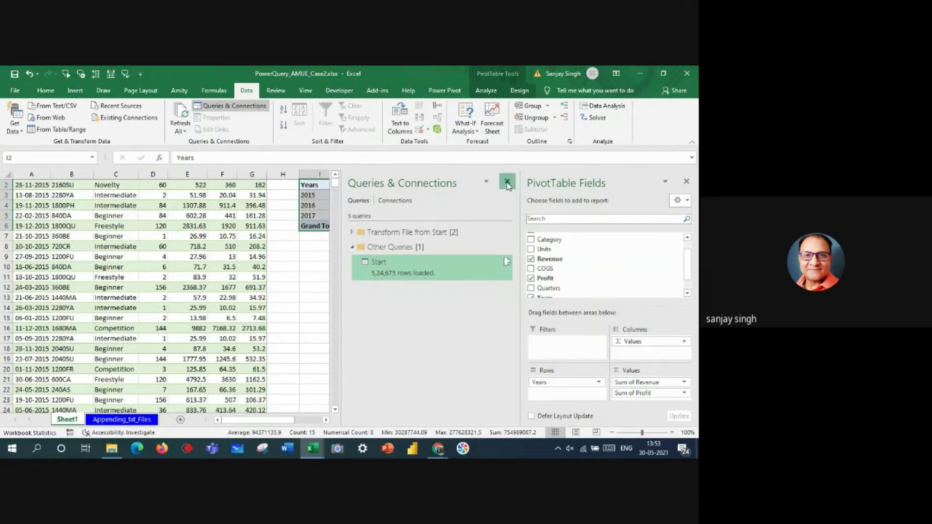
pyautogui.click(507, 182)
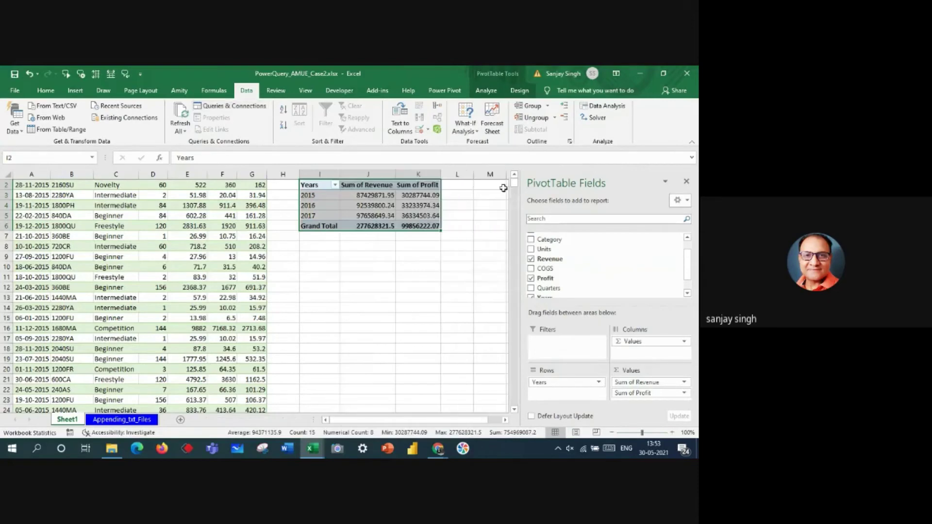
pyautogui.click(686, 183)
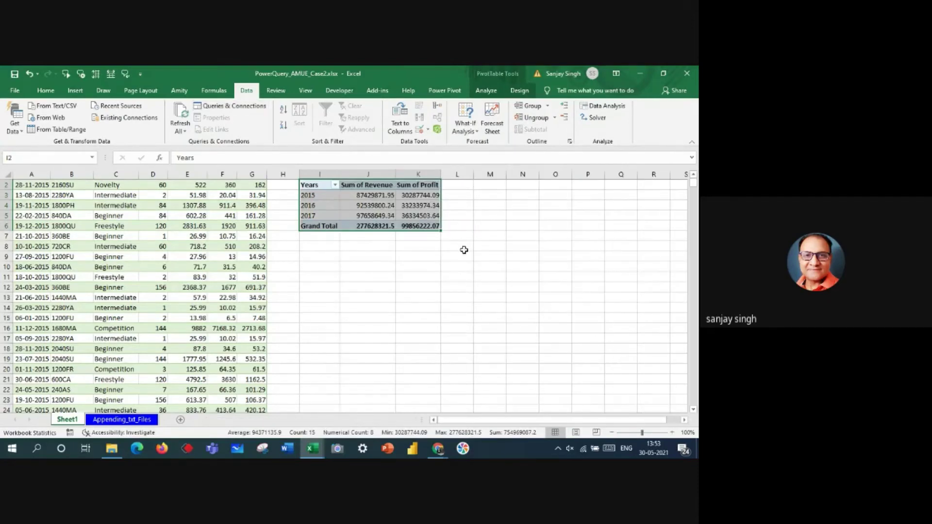
pyautogui.hotkey('ctrl', 'c')
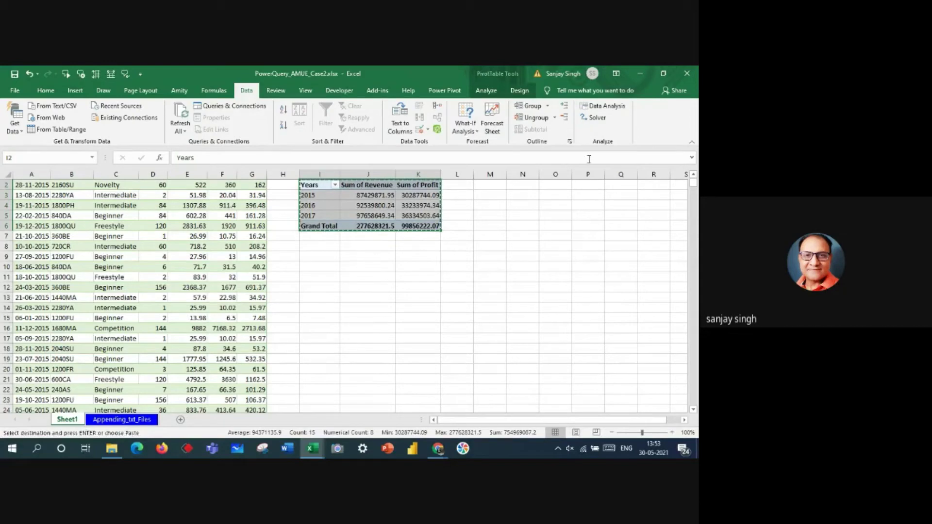
pyautogui.click(518, 184)
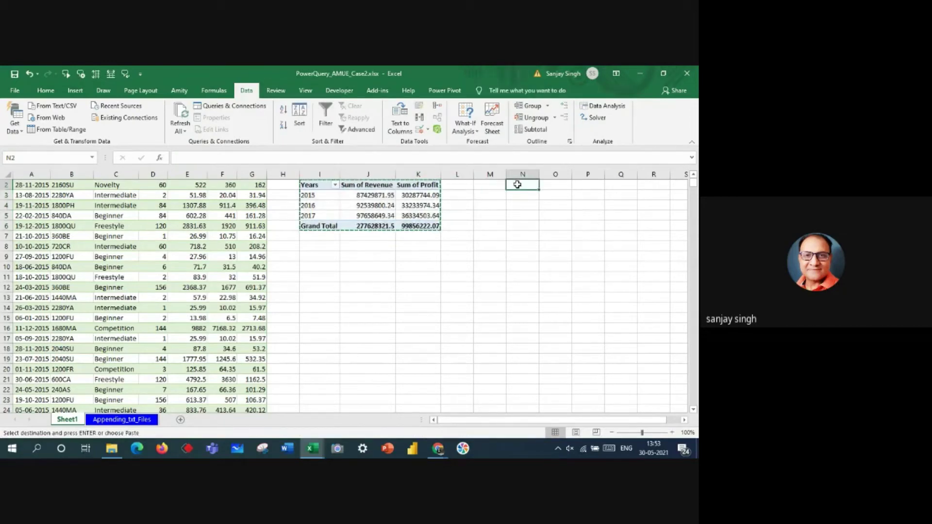
pyautogui.rightClick(517, 184)
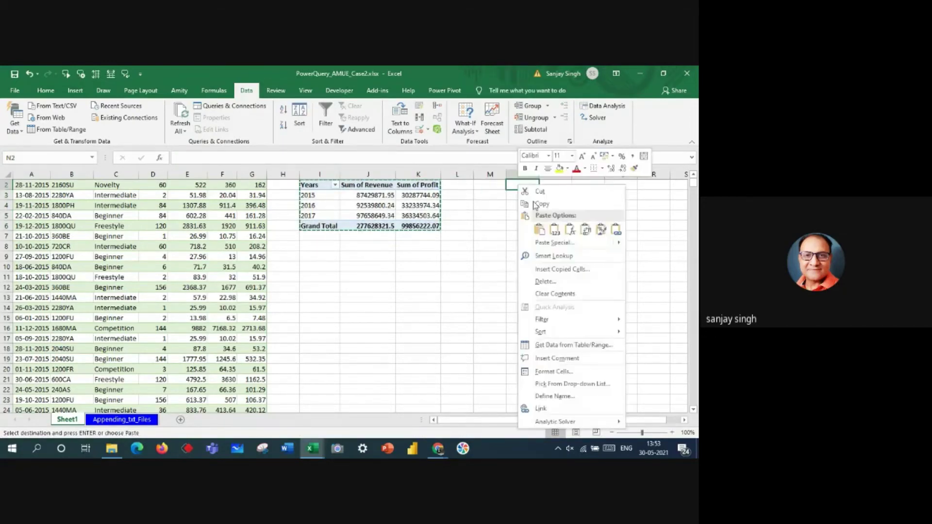
pyautogui.click(556, 231)
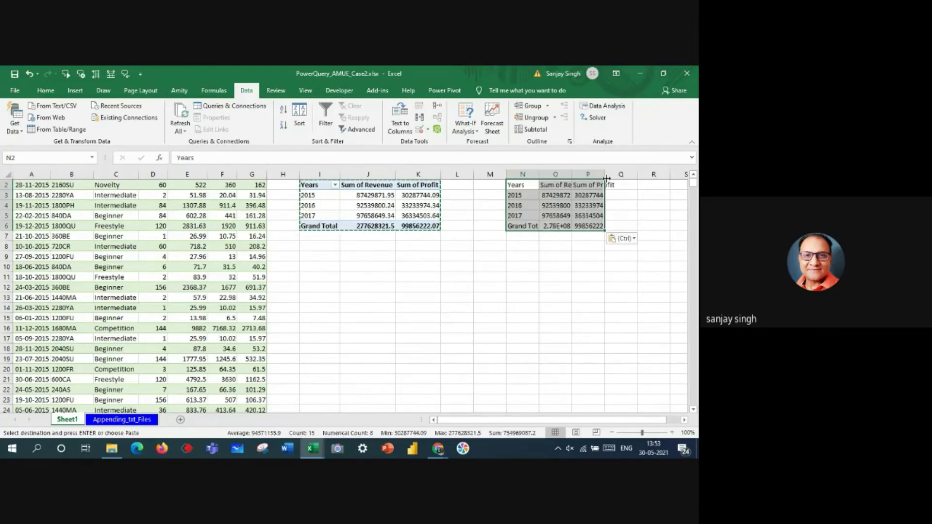
pyautogui.moveTo(604, 173)
pyautogui.mouseDown()
pyautogui.moveTo(616, 173)
pyautogui.moveTo(576, 173)
pyautogui.moveTo(587, 173)
pyautogui.mouseUp()
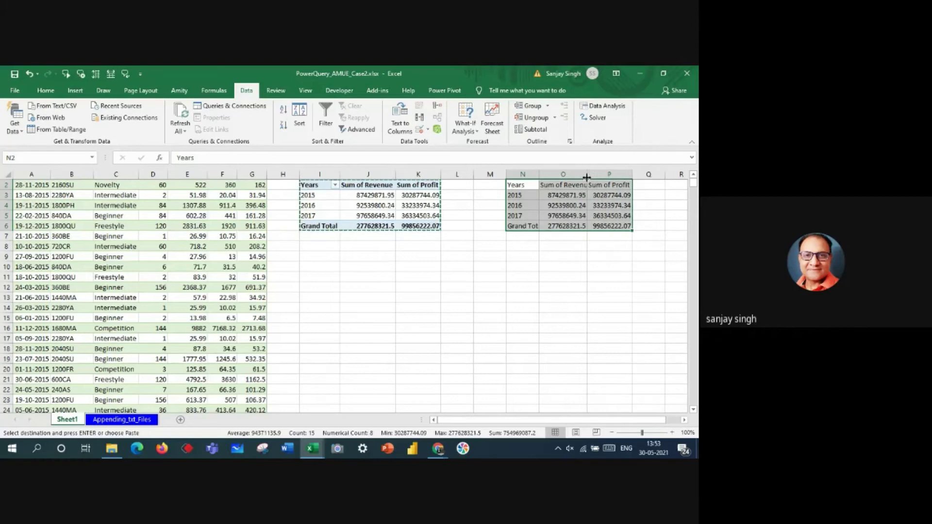
pyautogui.click(321, 185)
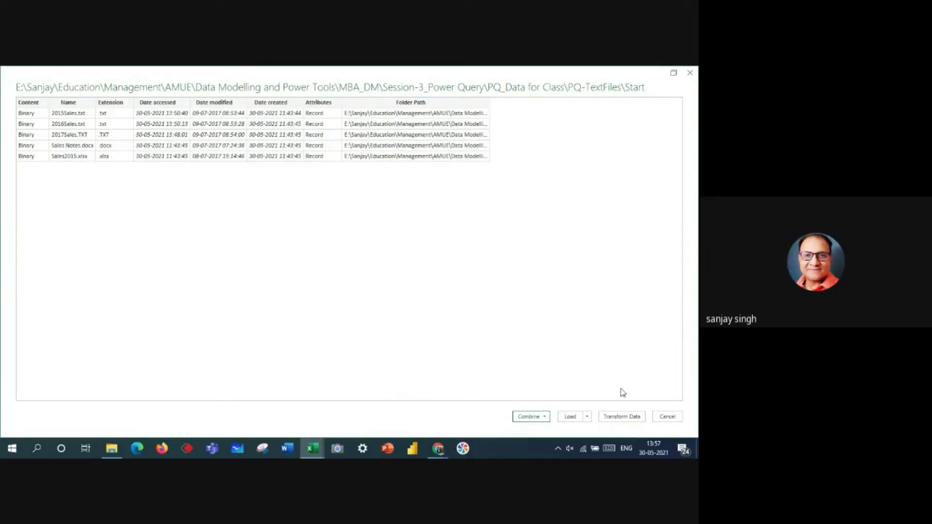
# - Open the Start folder's file list for transformation in Power Query Editor and check each file's Extension value
pyautogui.click(618, 420)
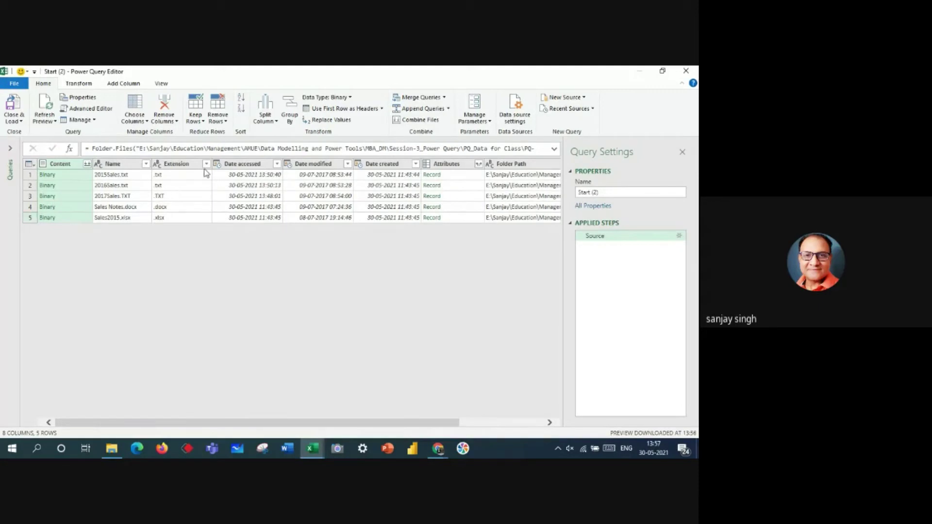
pyautogui.click(174, 177)
pyautogui.click(173, 186)
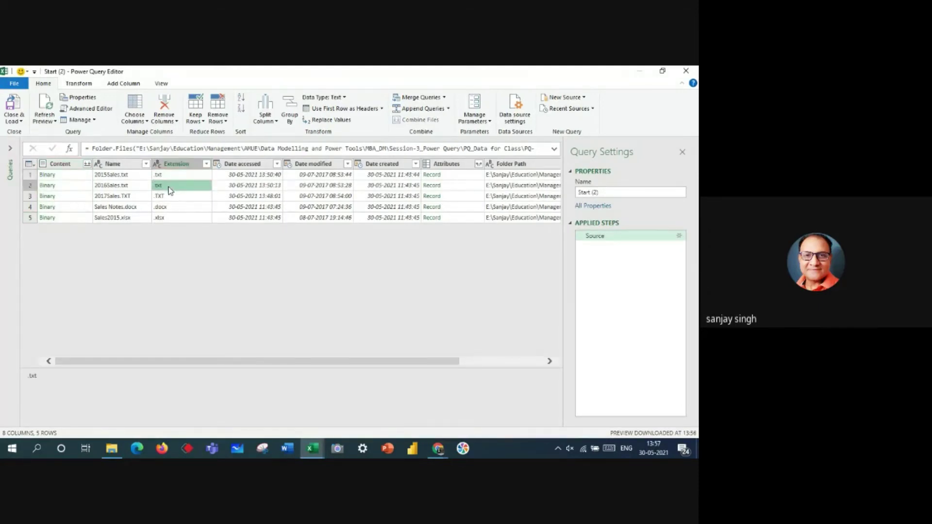
pyautogui.click(171, 196)
pyautogui.click(171, 209)
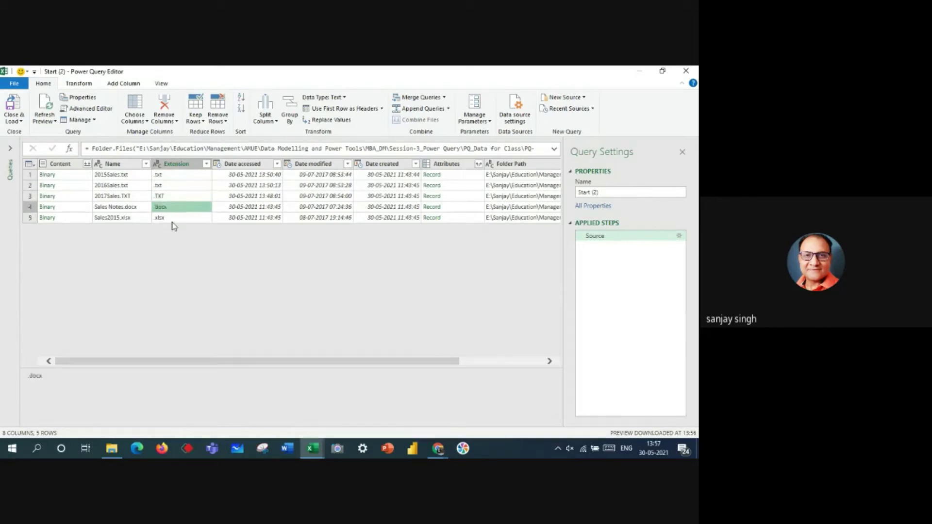
pyautogui.click(173, 219)
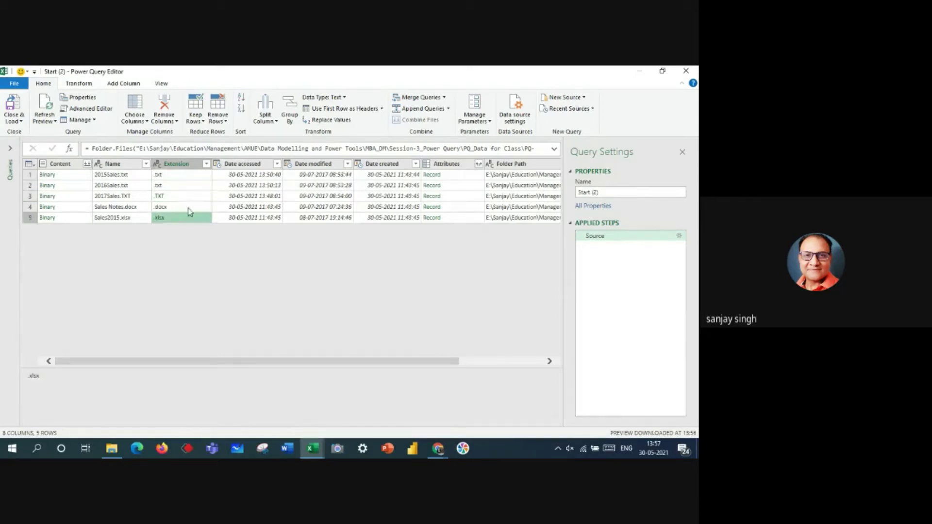
# - Filter the Extension column to exclude .docx files, keeping .txt, .TXT and .xlsx
pyautogui.click(206, 164)
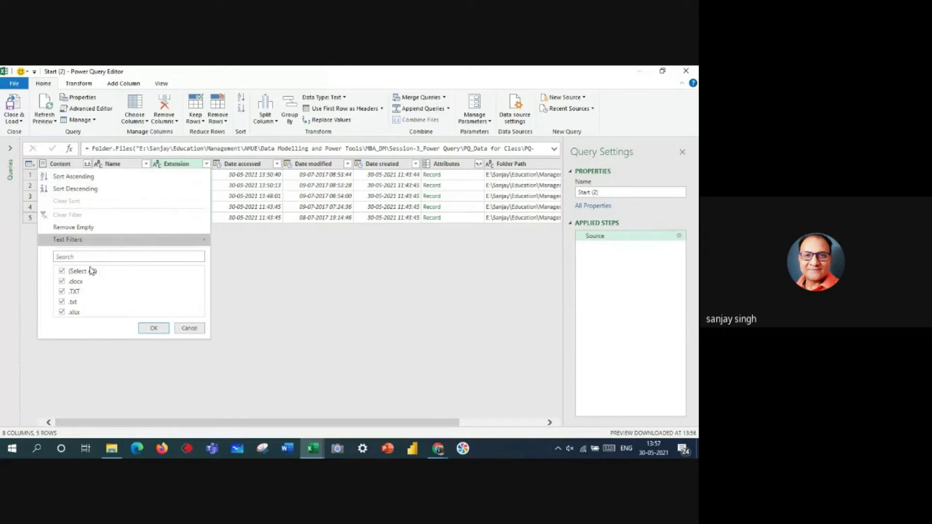
pyautogui.click(63, 271)
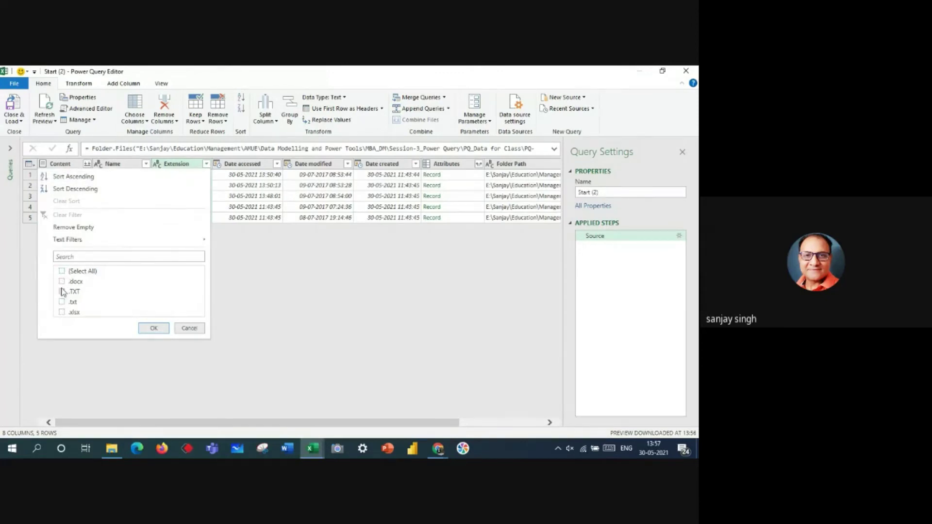
pyautogui.click(62, 292)
pyautogui.click(62, 312)
pyautogui.click(152, 329)
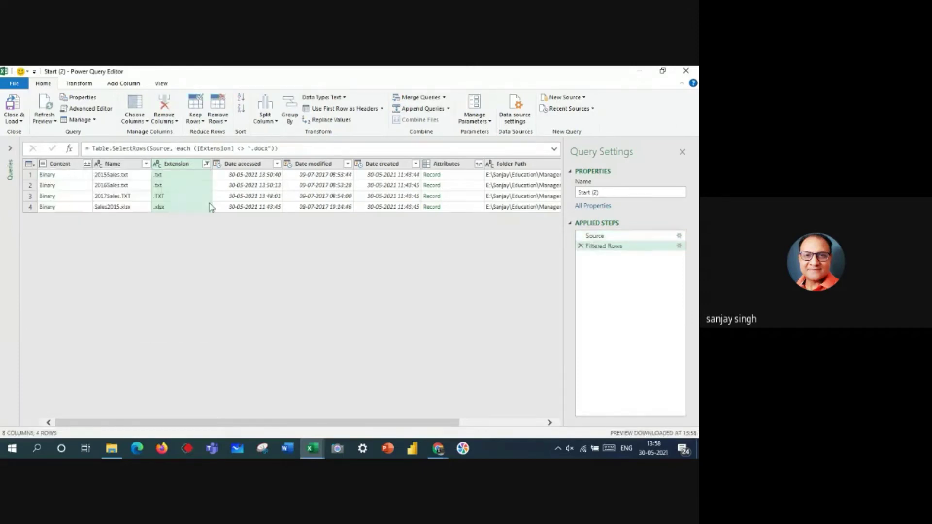
# - Exclude .xlsx files from the Extension column as well, keeping only .txt and .TXT
pyautogui.click(207, 164)
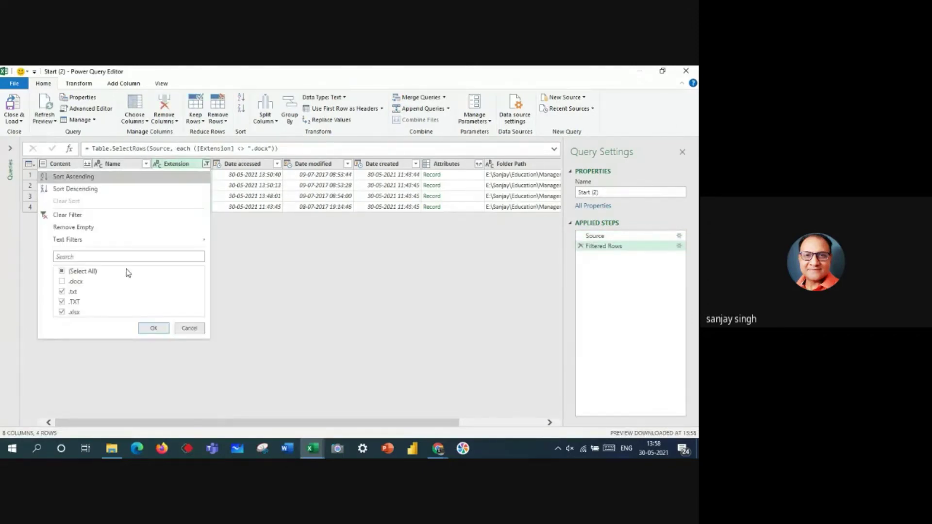
pyautogui.click(62, 312)
pyautogui.click(151, 328)
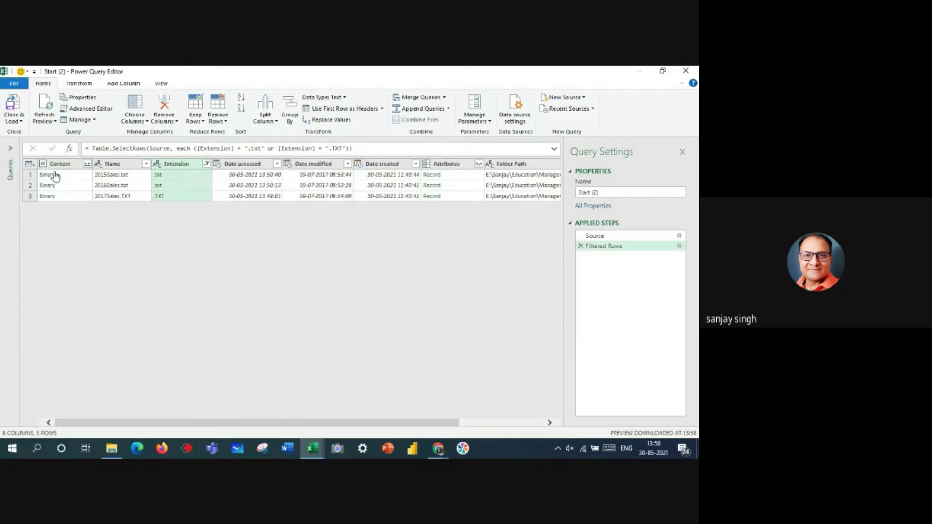
# - Combine the filtered files' Content column using the first file as sample, 1252: Western European (Windows) origin and Tab delimiter
pyautogui.click(89, 165)
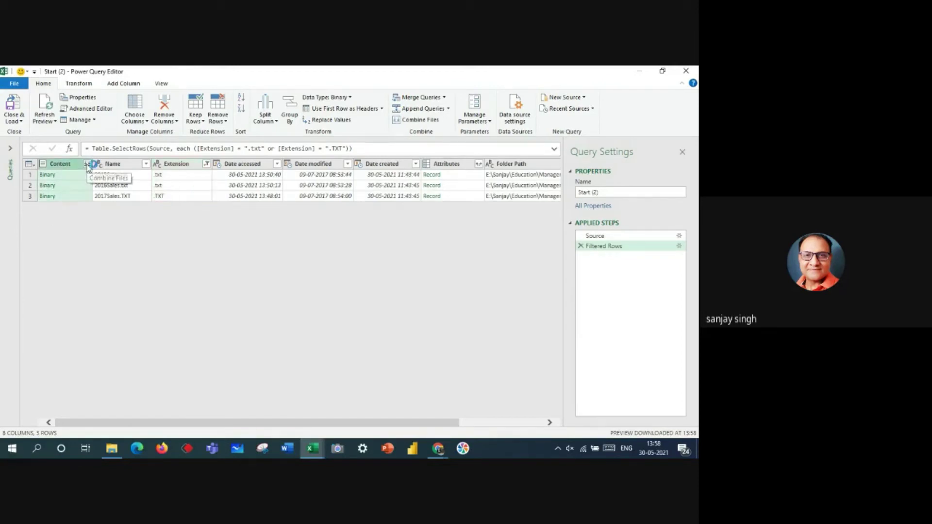
pyautogui.click(89, 166)
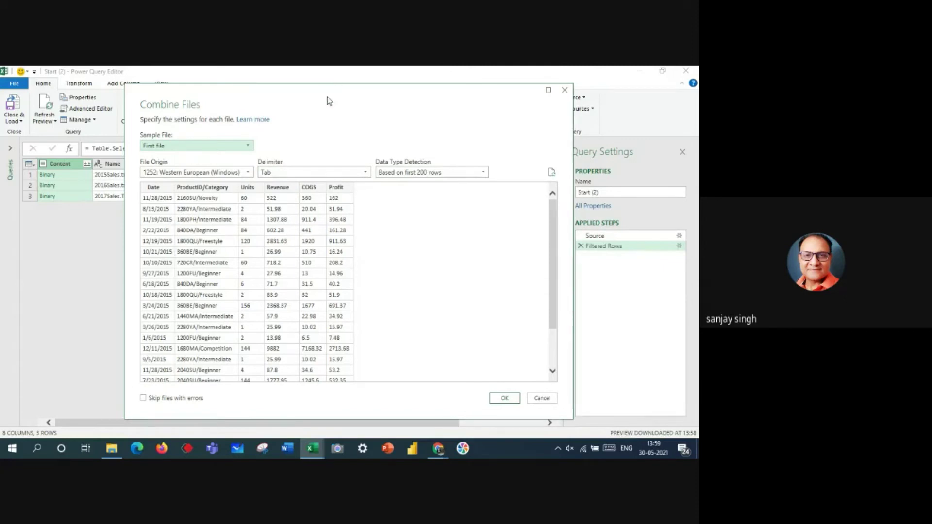
pyautogui.moveTo(327, 98); pyautogui.dragTo(467, 92)
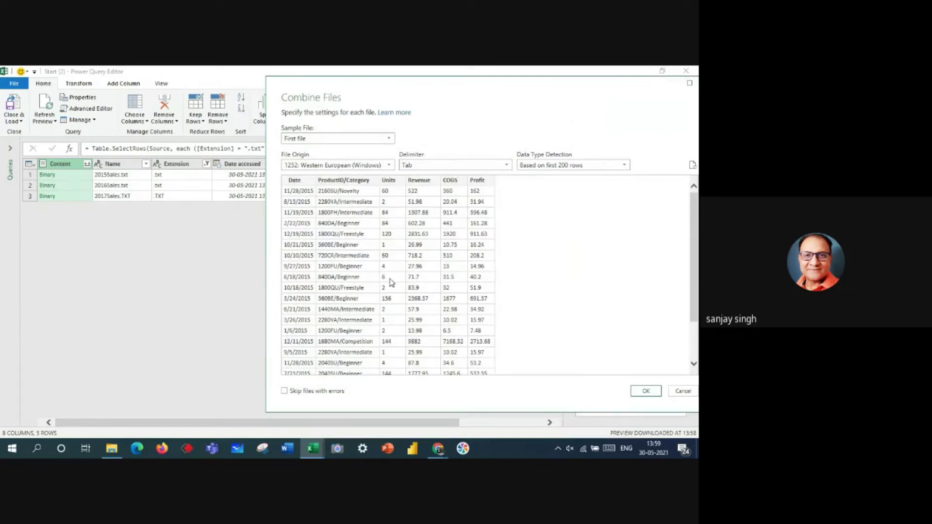
pyautogui.moveTo(562, 87); pyautogui.dragTo(361, 88)
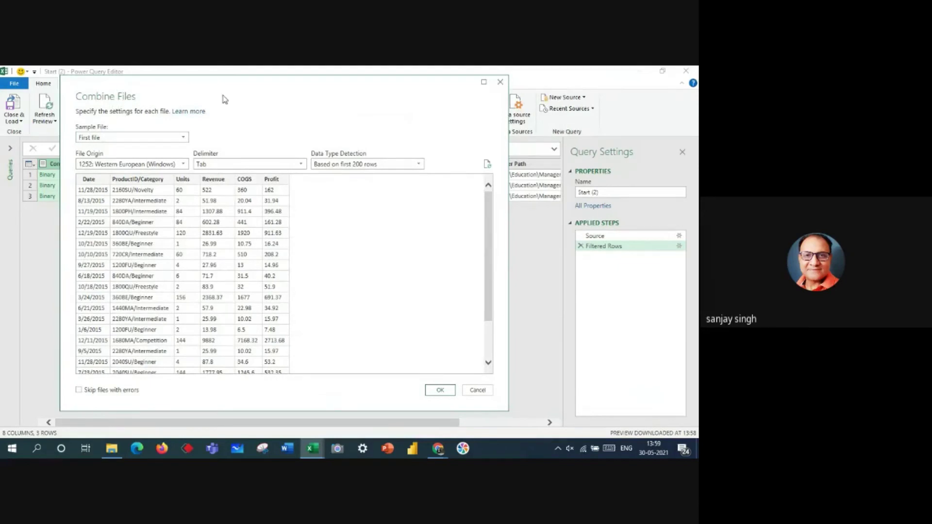
pyautogui.moveTo(224, 92); pyautogui.dragTo(424, 107)
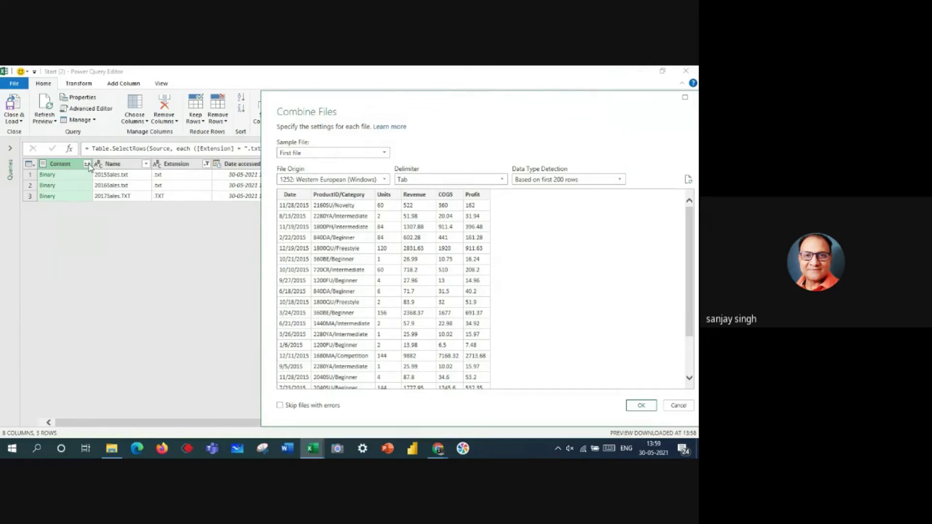
pyautogui.moveTo(466, 101); pyautogui.dragTo(296, 76)
pyautogui.click(471, 379)
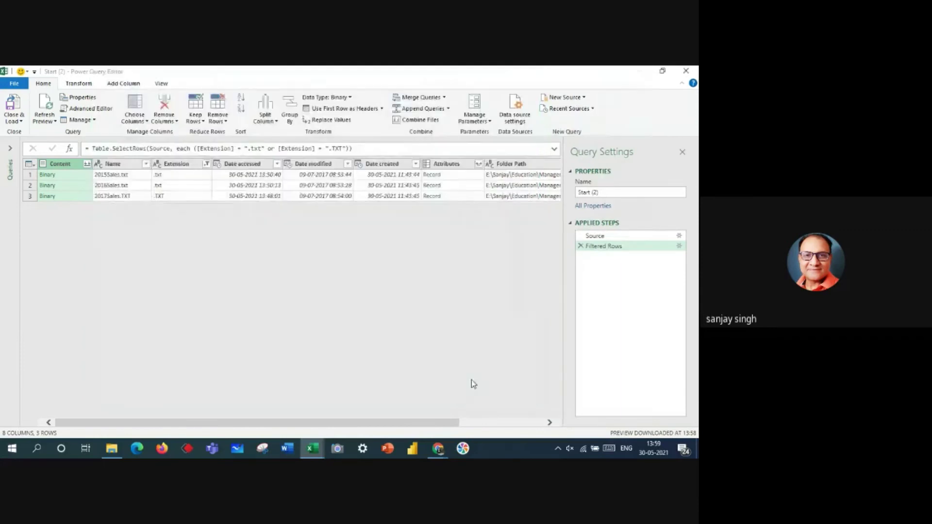
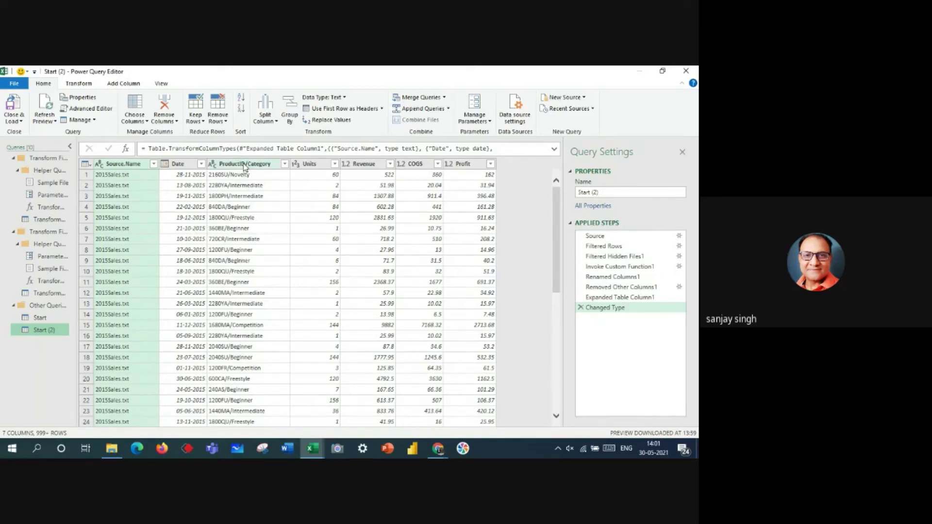
# - Split the ProductID/Category column by the custom delimiter "/" at each occurrence
pyautogui.click(244, 165)
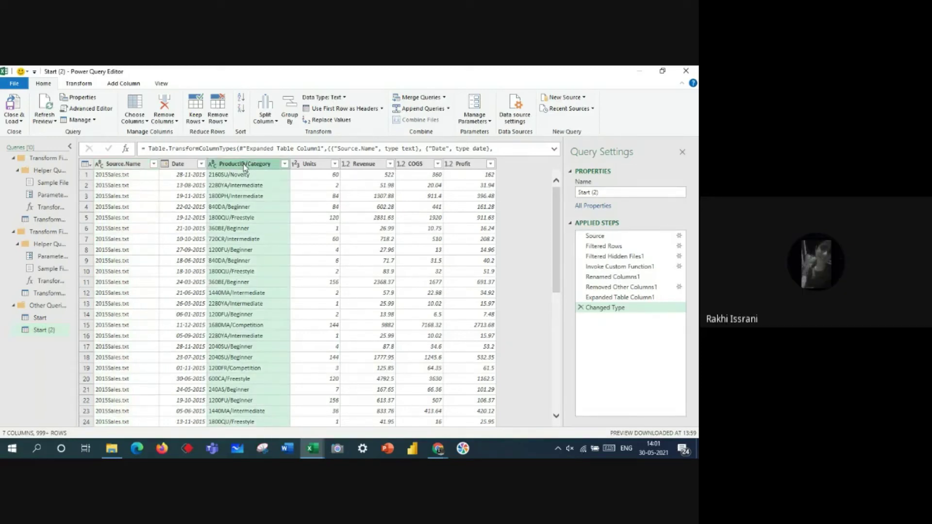
pyautogui.click(270, 112)
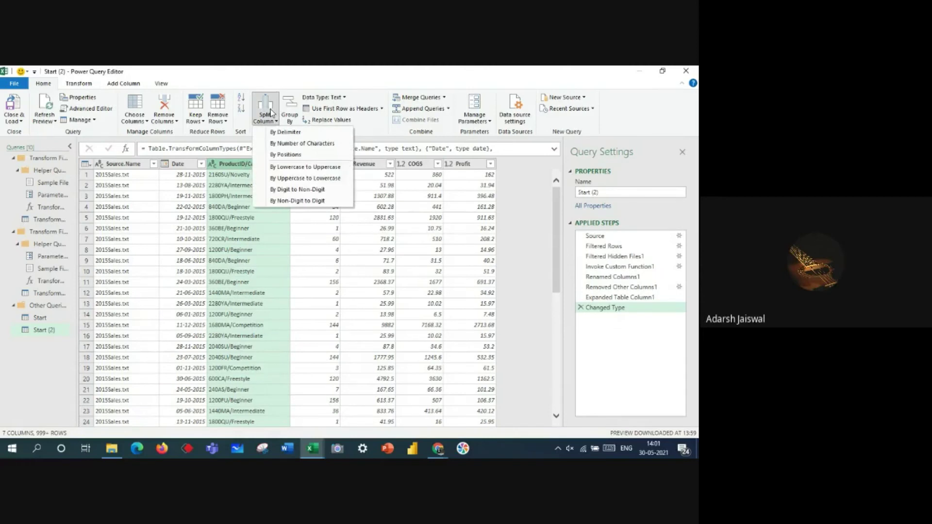
pyautogui.click(286, 132)
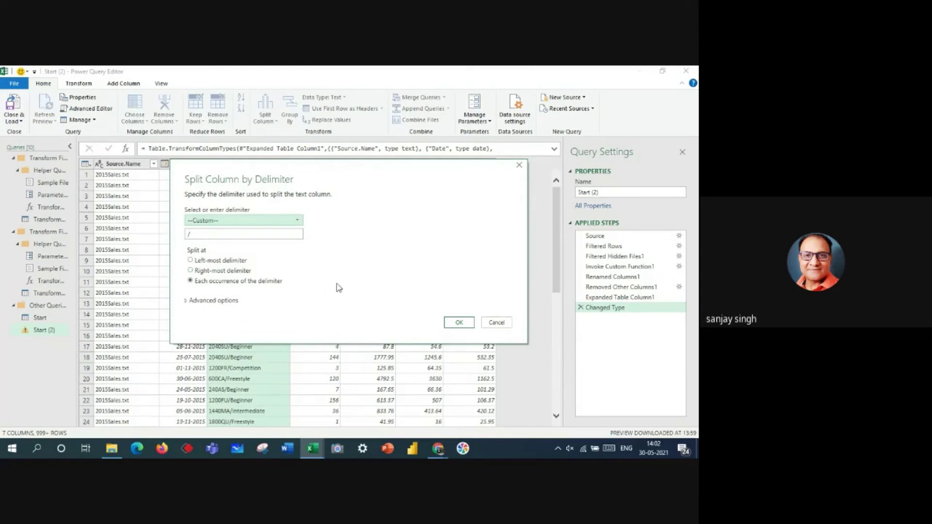
pyautogui.click(459, 323)
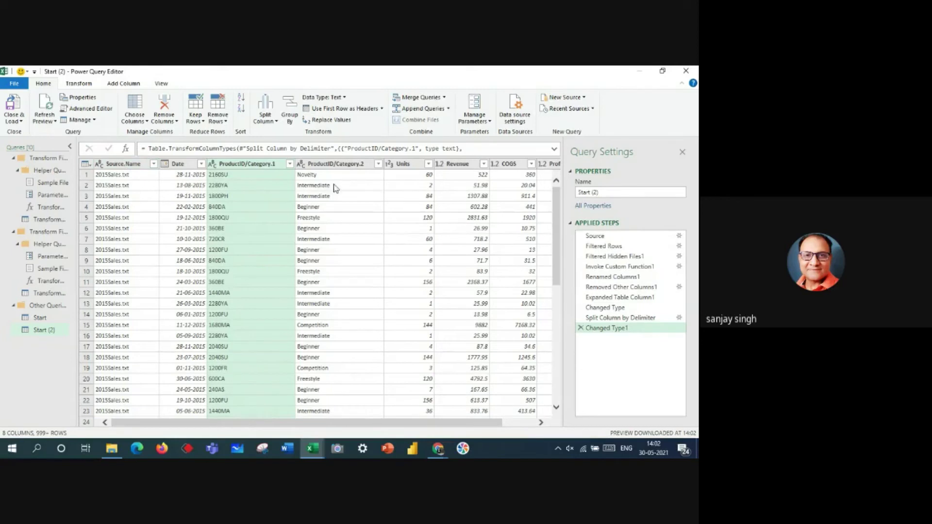
# - Load the Start (2) query as a table on a new worksheet and check how many rows it loaded
pyautogui.click(22, 122)
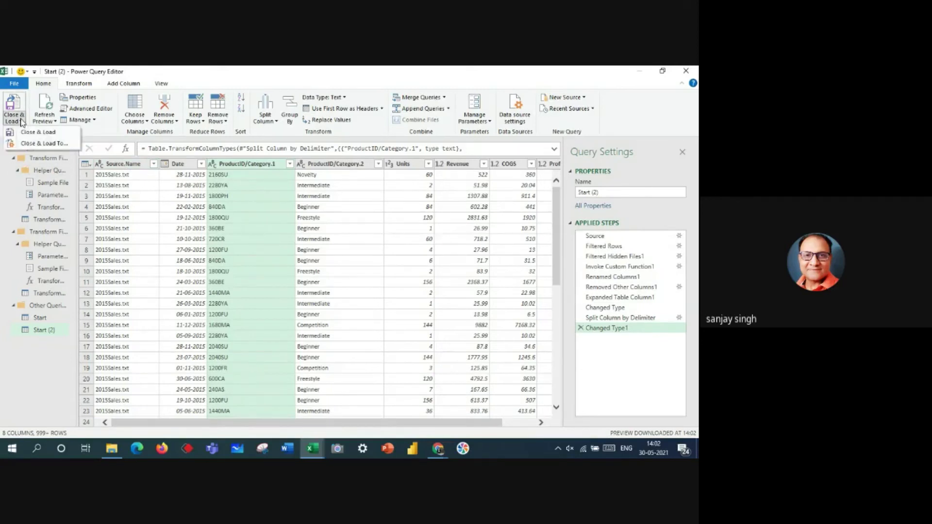
pyautogui.click(40, 143)
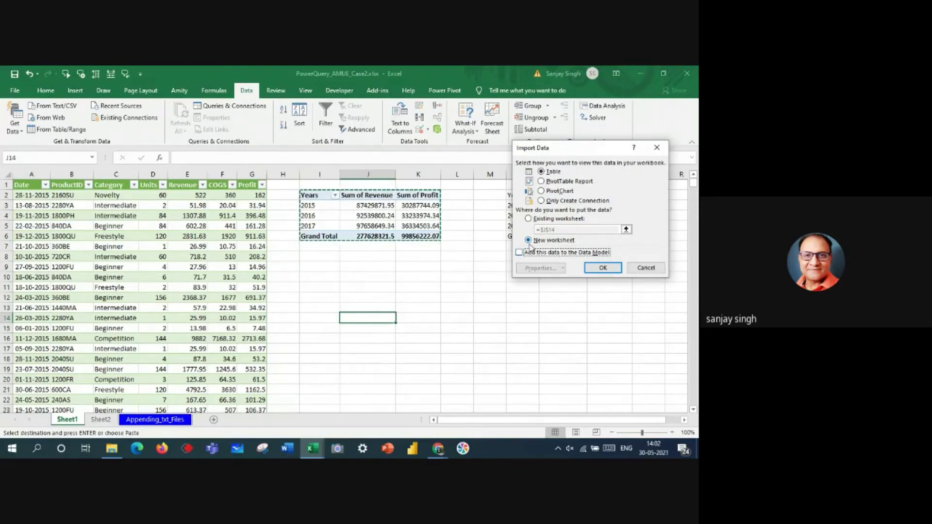
pyautogui.click(602, 269)
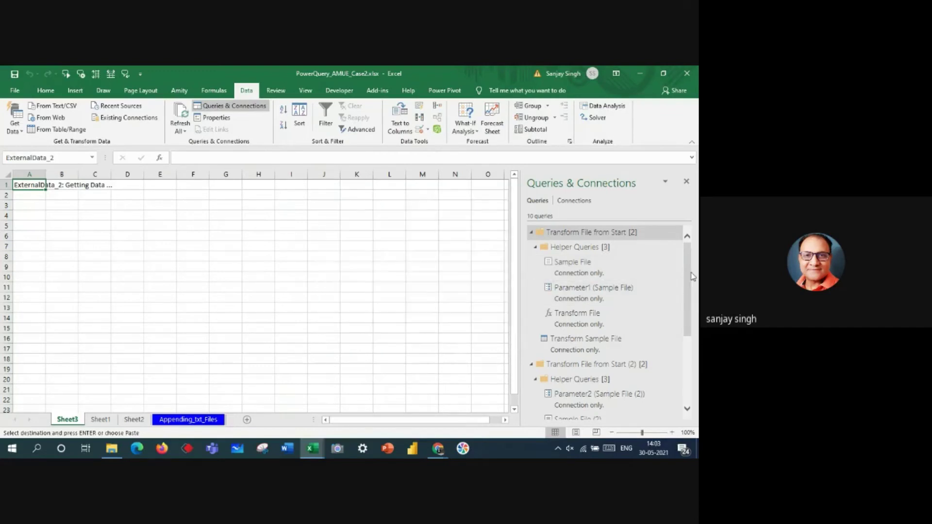
pyautogui.moveTo(690, 269); pyautogui.dragTo(697, 357)
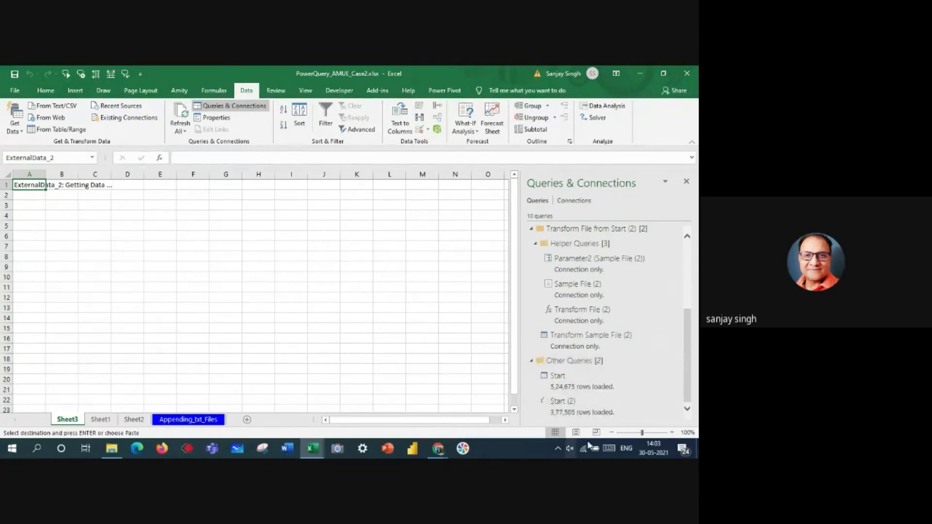
pyautogui.moveTo(544, 346)
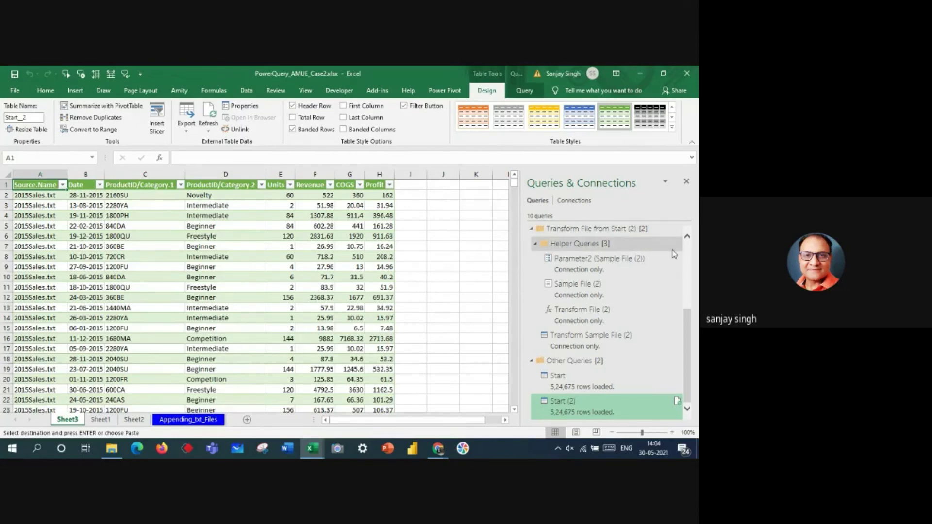
pyautogui.click(686, 181)
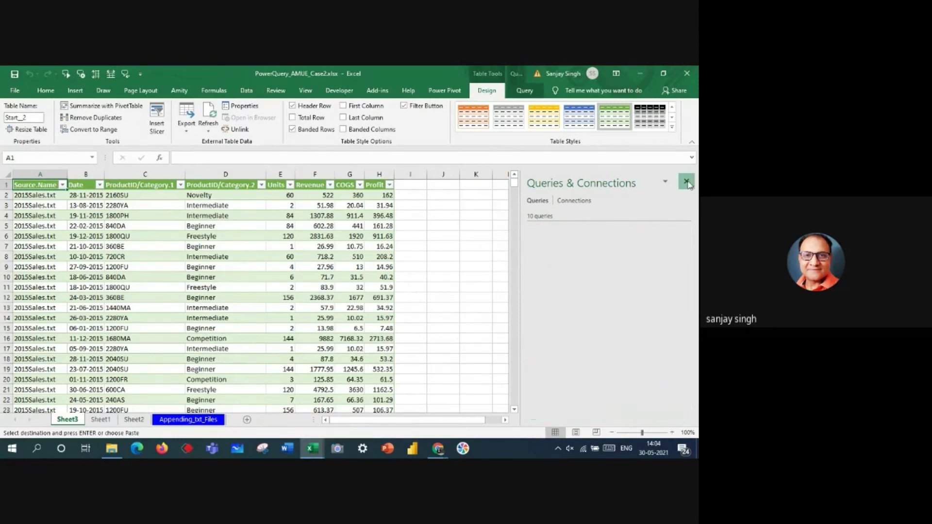
# - Insert a PivotTable from the Start__2 table on the existing worksheet at cell J2 of Sheet3
pyautogui.click(129, 204)
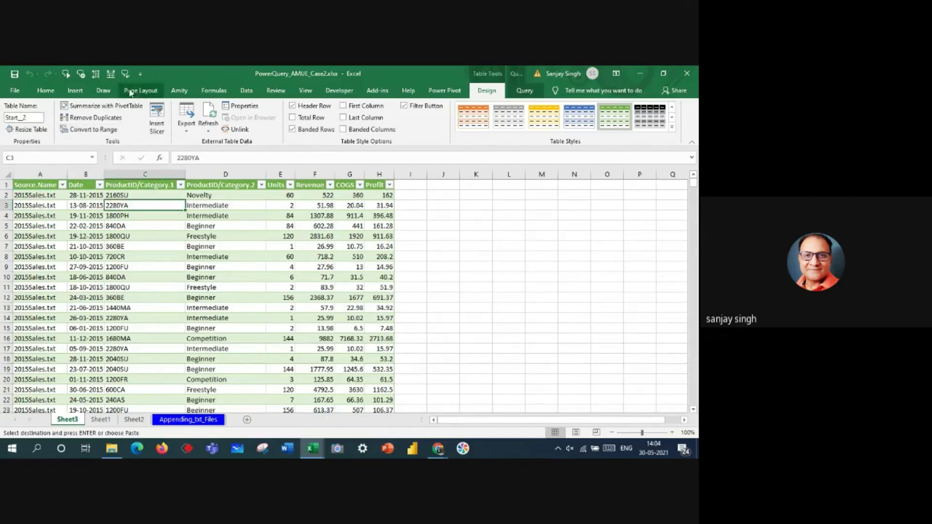
pyautogui.click(76, 92)
pyautogui.click(20, 116)
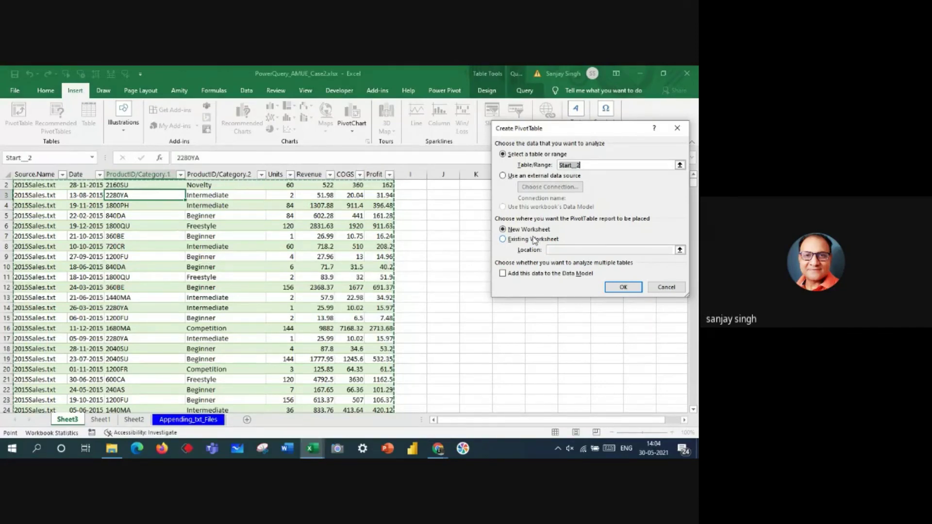
pyautogui.click(503, 239)
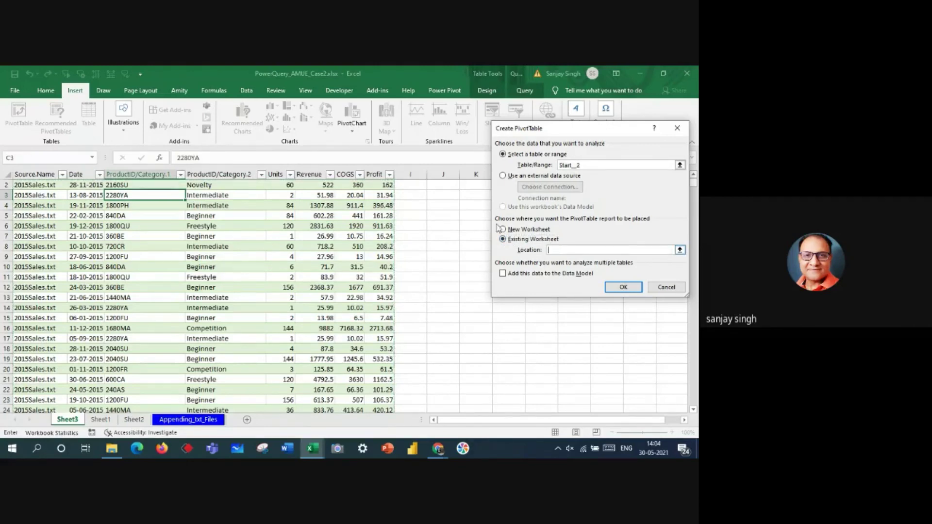
pyautogui.click(449, 187)
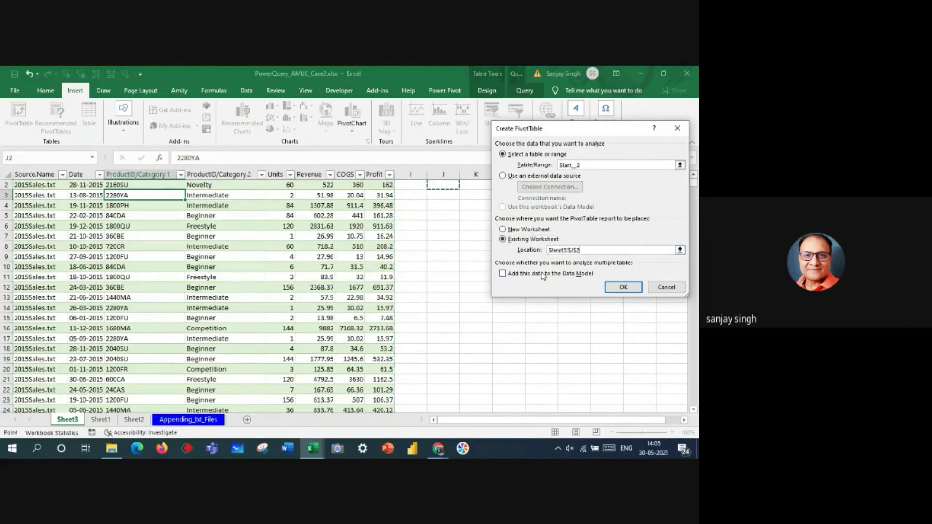
pyautogui.click(623, 288)
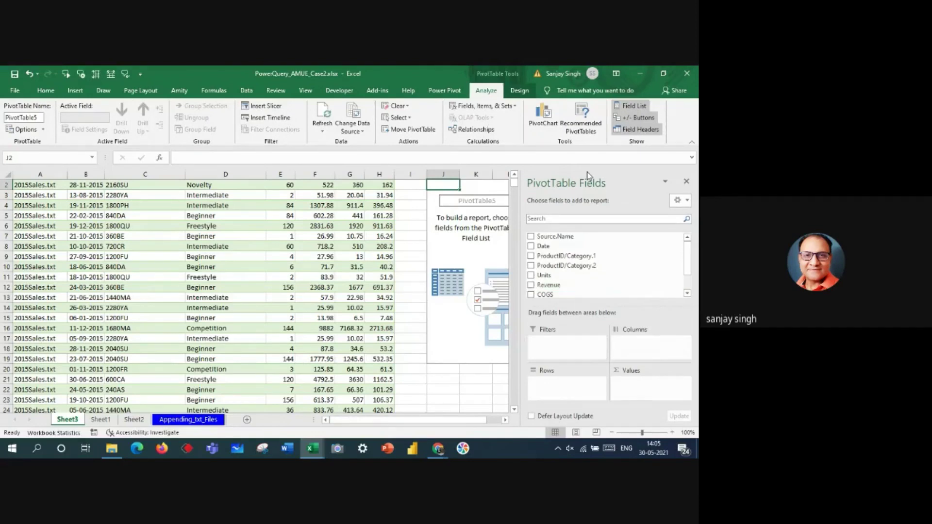
# - Build the PivotTable with only Years in rows and the sums of Revenue and Profit as values
pyautogui.moveTo(557, 247); pyautogui.dragTo(558, 381)
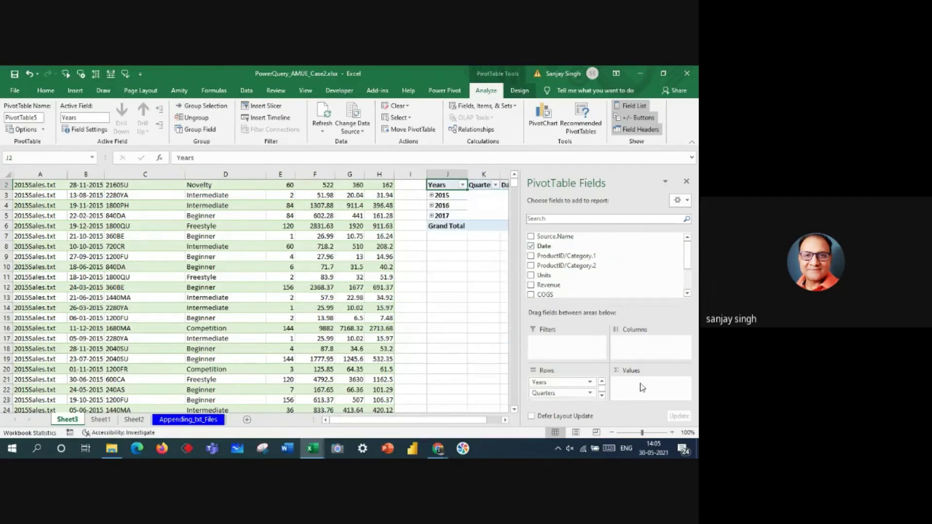
pyautogui.moveTo(564, 394); pyautogui.dragTo(637, 250)
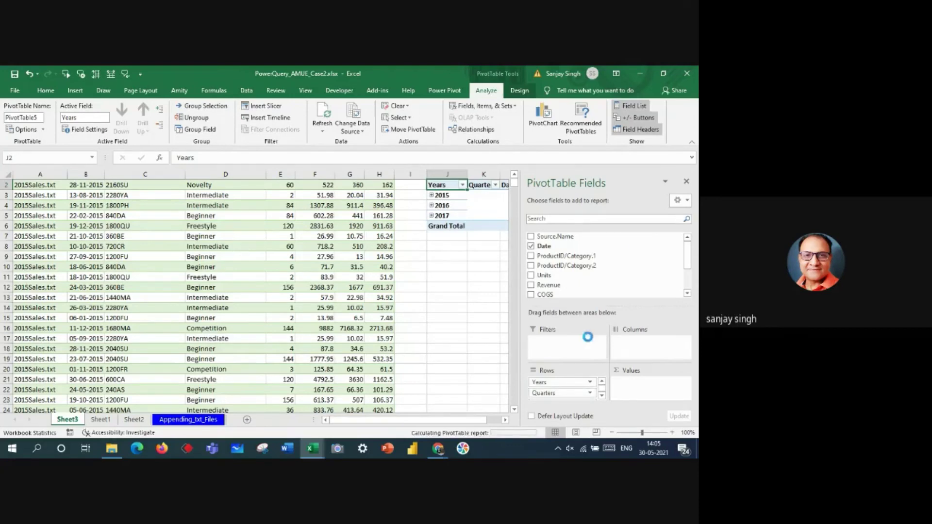
pyautogui.moveTo(558, 397); pyautogui.dragTo(618, 270)
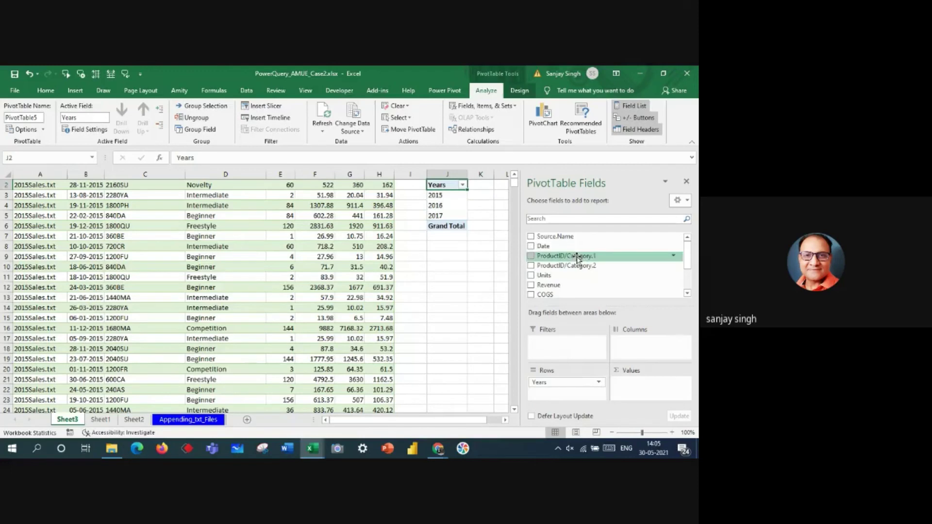
pyautogui.scroll(-2, 686, 247)
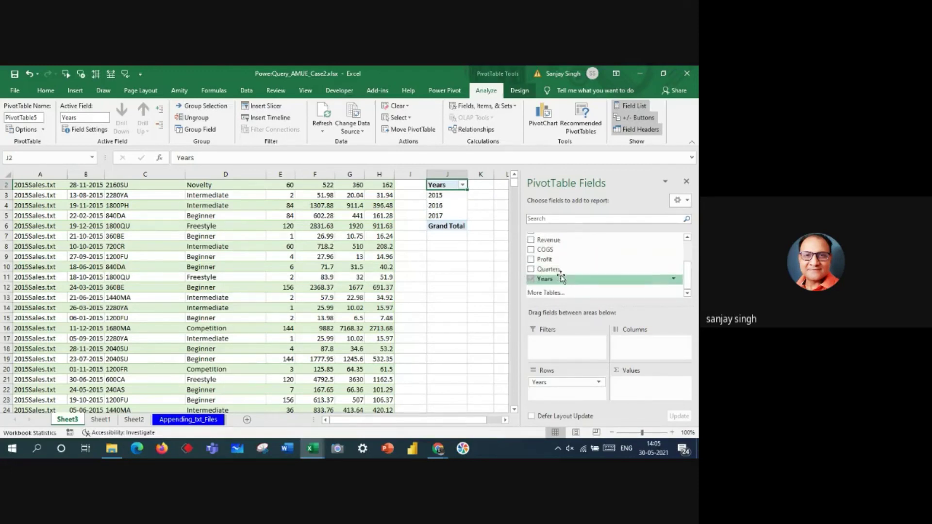
pyautogui.moveTo(553, 243); pyautogui.dragTo(641, 381)
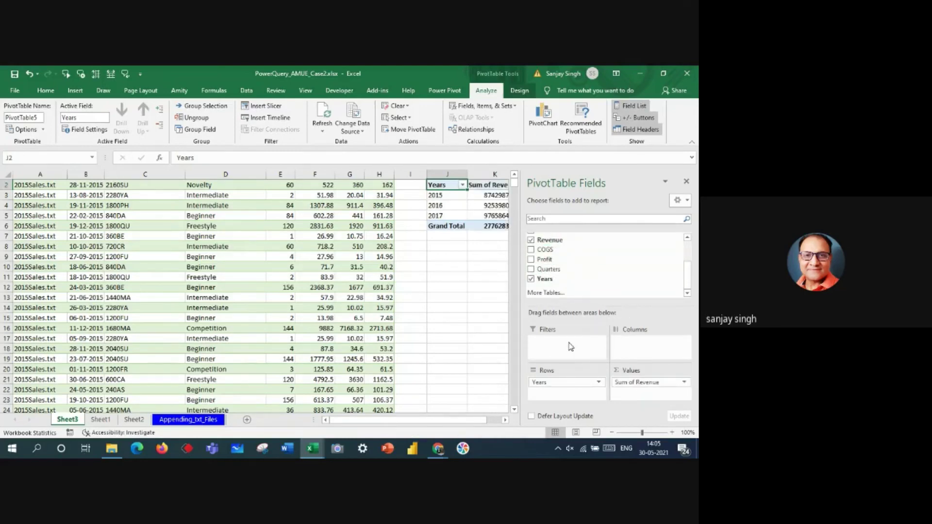
pyautogui.moveTo(543, 259); pyautogui.dragTo(626, 392)
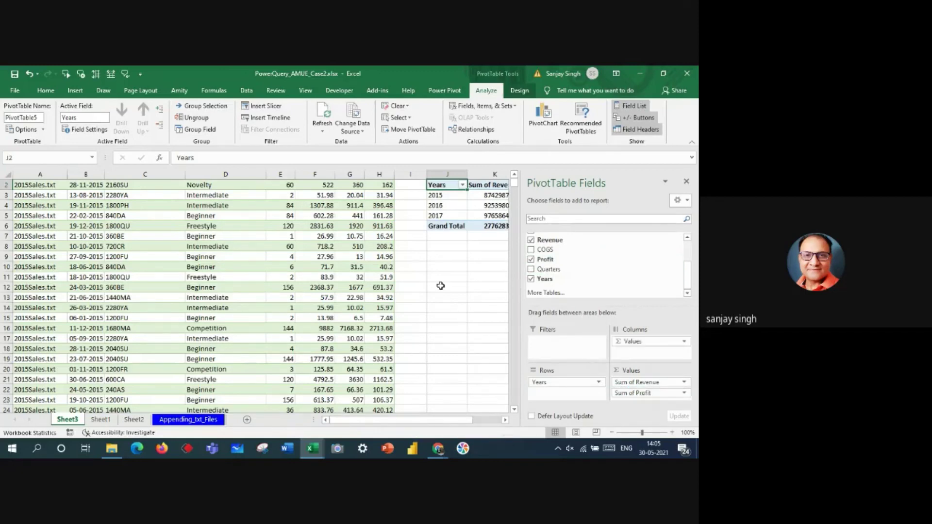
pyautogui.click(687, 182)
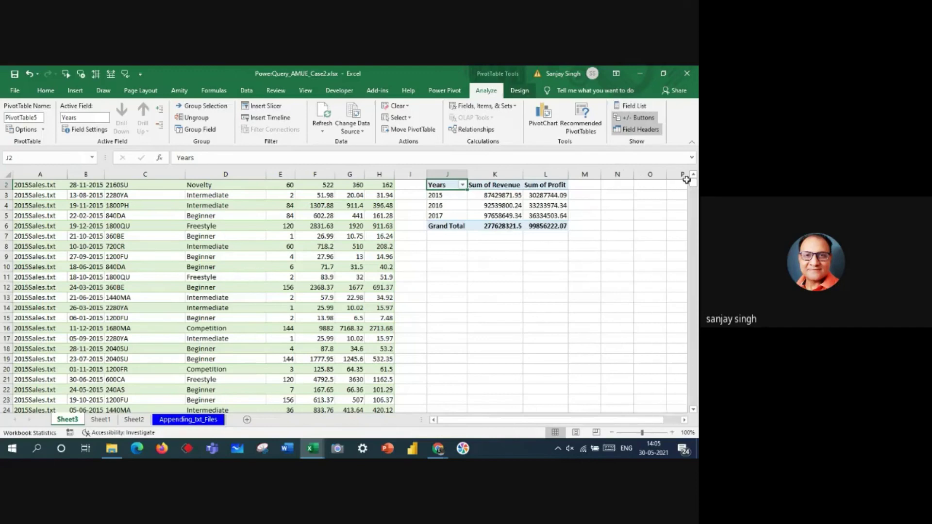
# - Copy the yearly Revenue and Profit PivotTable and paste it as values only at cell N2 of Sheet3
pyautogui.moveTo(443, 185); pyautogui.dragTo(537, 223)
pyautogui.moveTo(538, 223)
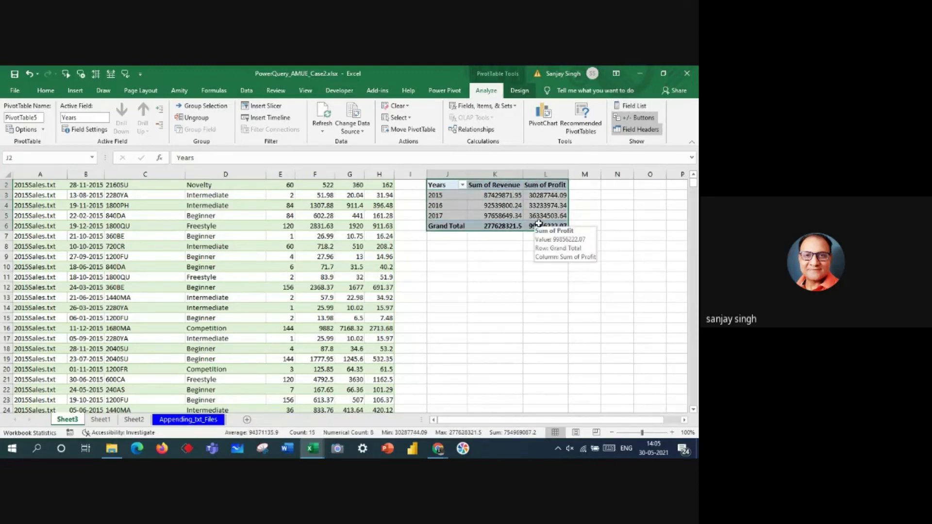
pyautogui.hotkey('ctrl', 'c')
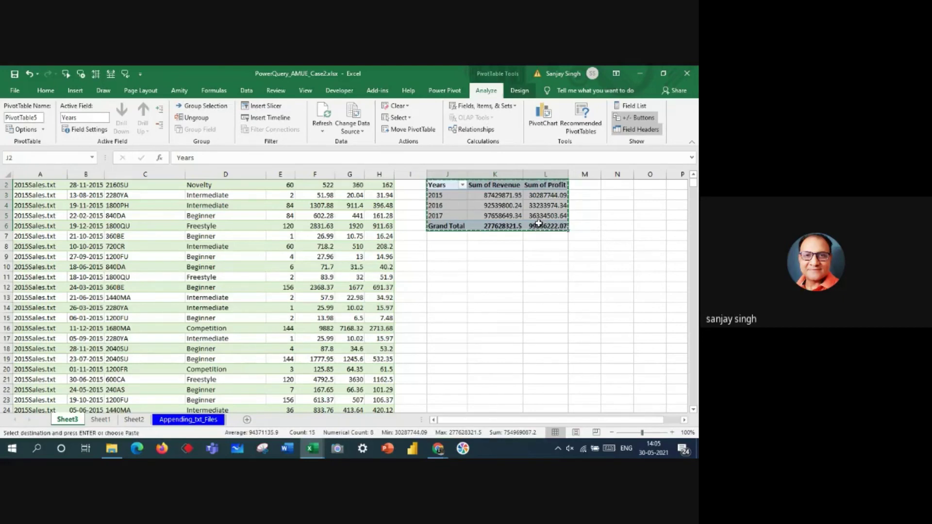
pyautogui.click(448, 256)
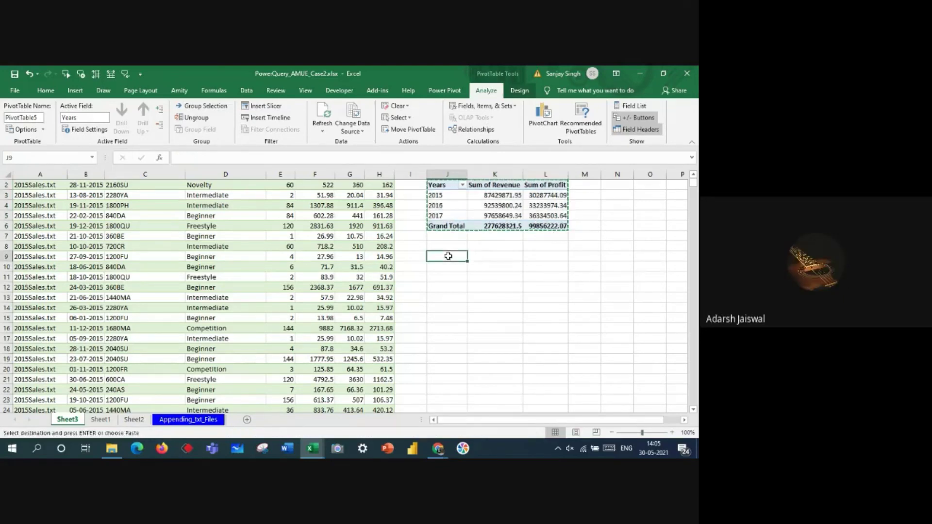
pyautogui.click(618, 186)
pyautogui.rightClick(618, 186)
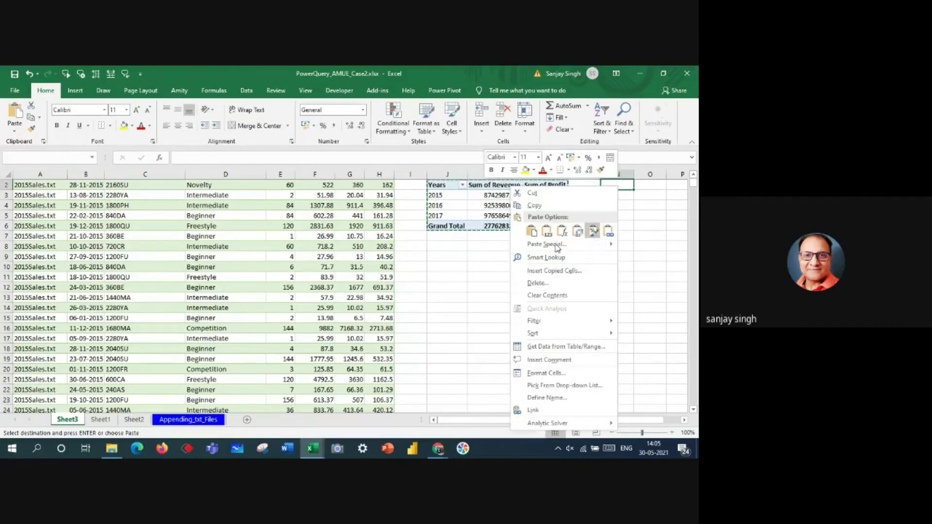
pyautogui.click(546, 231)
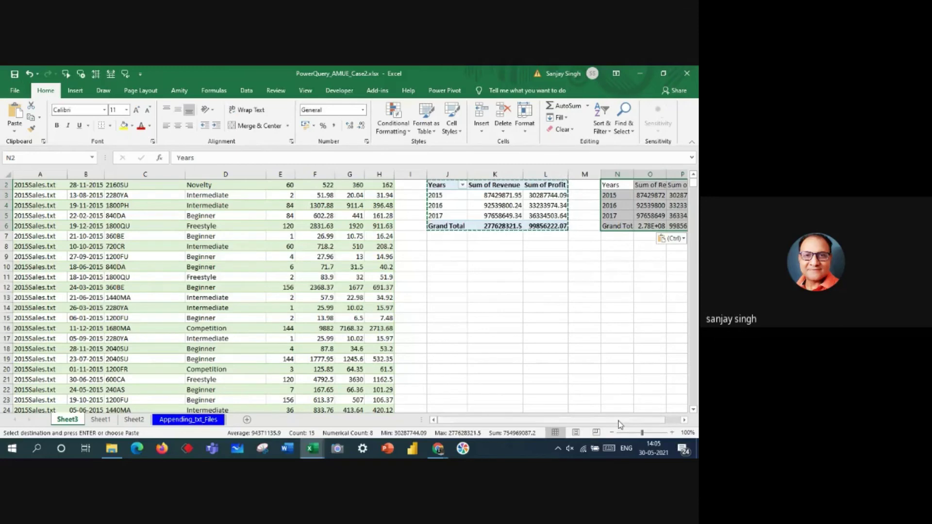
pyautogui.moveTo(618, 421); pyautogui.dragTo(636, 421)
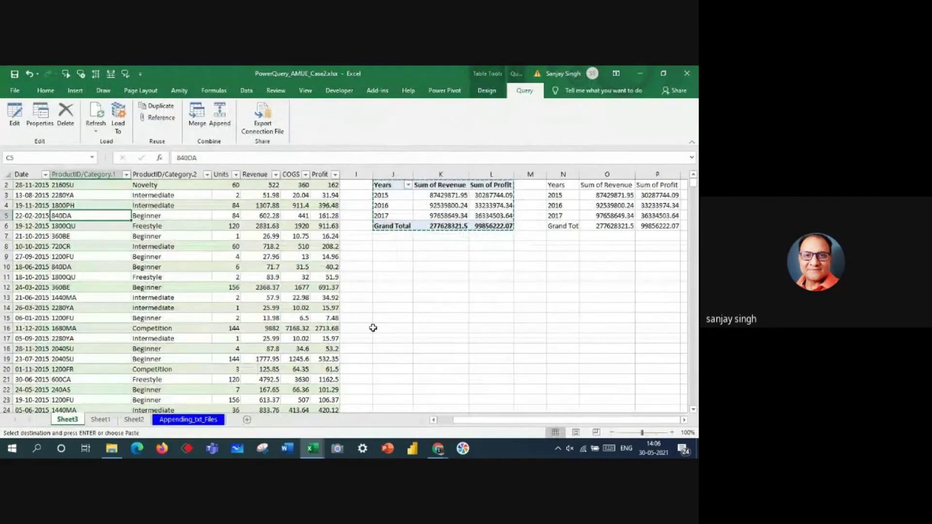
# - Switch to File Explorer and copy 2018Sales.txt and 2019Sales.txt from the AddLater folder inside PQ-TextFiles
pyautogui.click(112, 449)
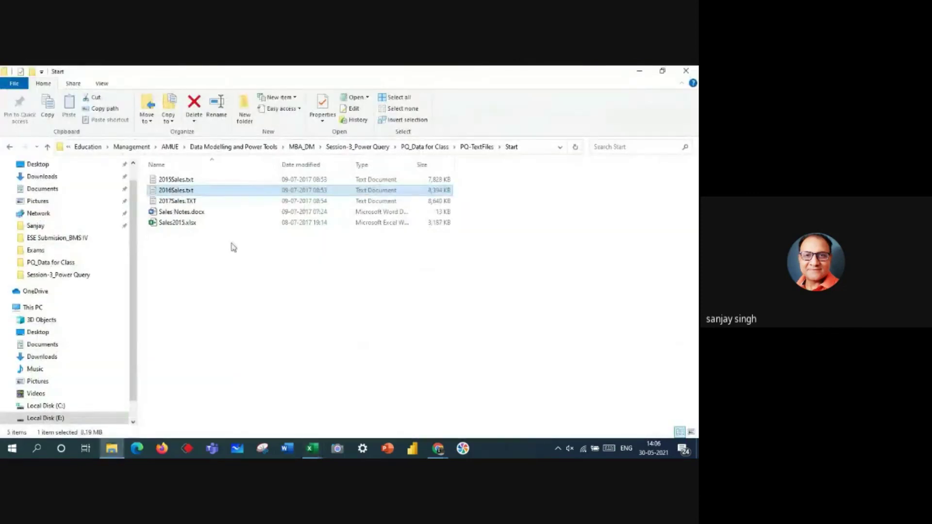
pyautogui.click(481, 147)
pyautogui.click(178, 183)
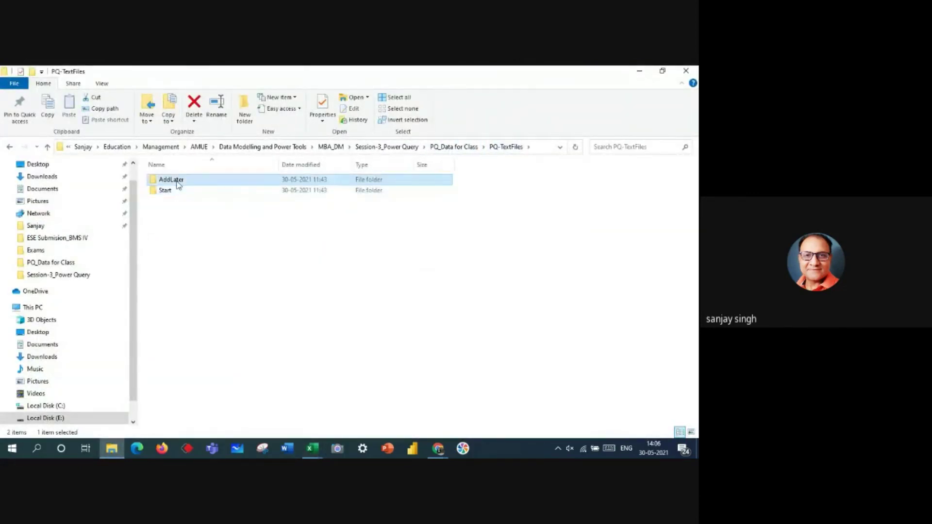
pyautogui.doubleClick(178, 182)
pyautogui.moveTo(219, 212); pyautogui.dragTo(176, 178)
pyautogui.click(248, 226)
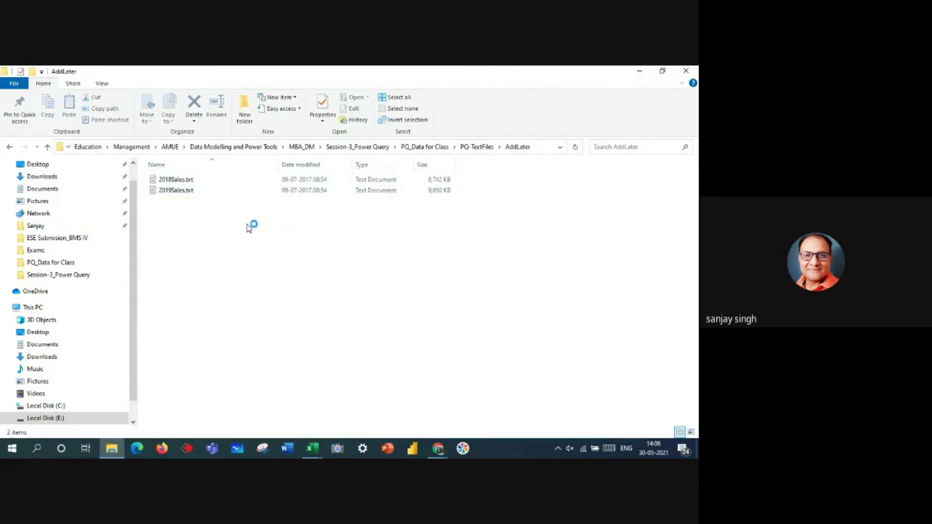
pyautogui.moveTo(450, 211); pyautogui.dragTo(306, 172)
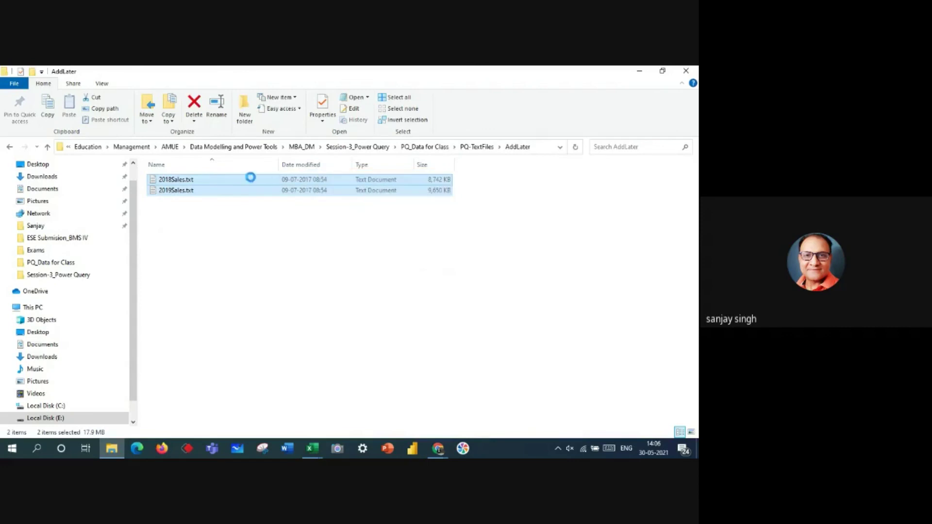
pyautogui.rightClick(210, 182)
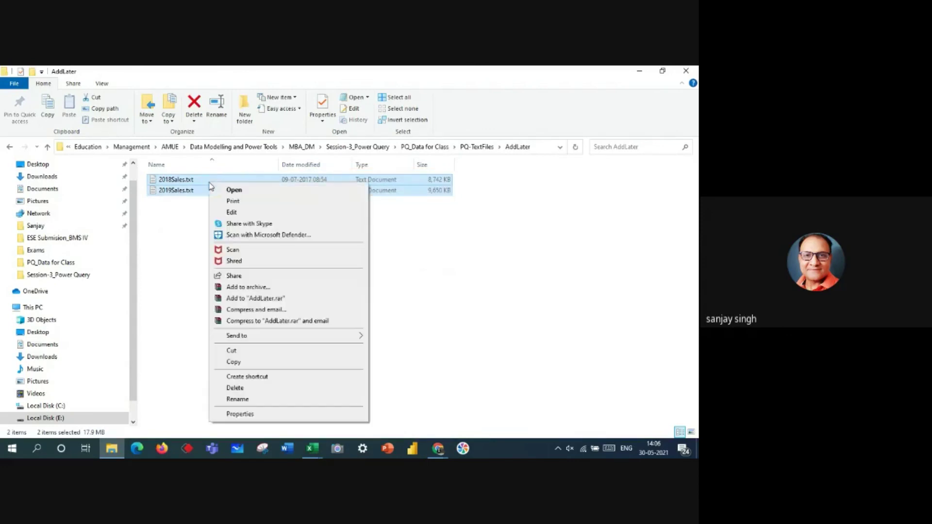
pyautogui.click(258, 363)
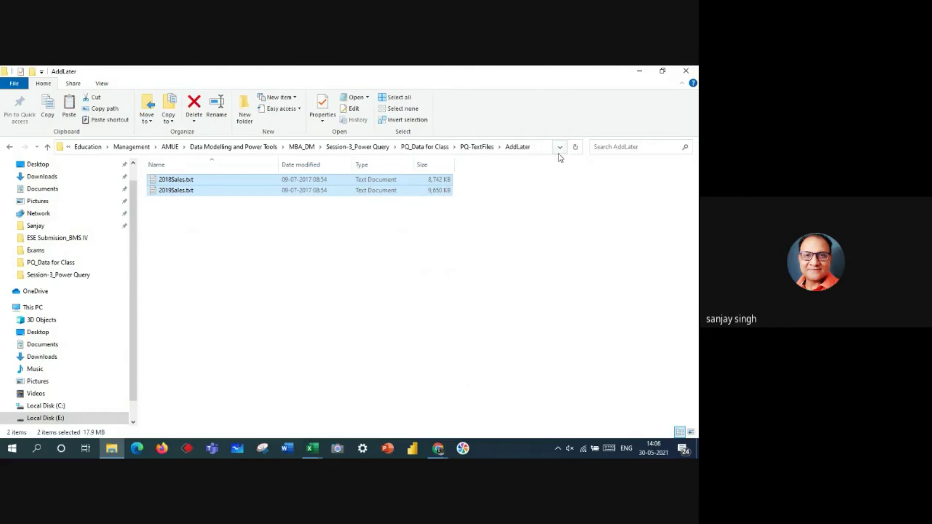
# - Paste the two copied text files into the Start folder and go through its yearly sales files from 2015 to 2019
pyautogui.click(472, 163)
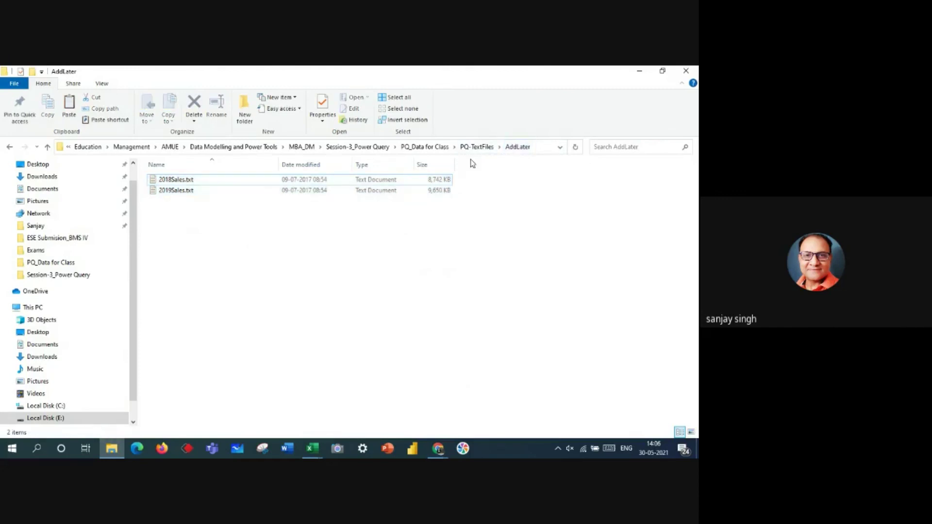
pyautogui.click(478, 147)
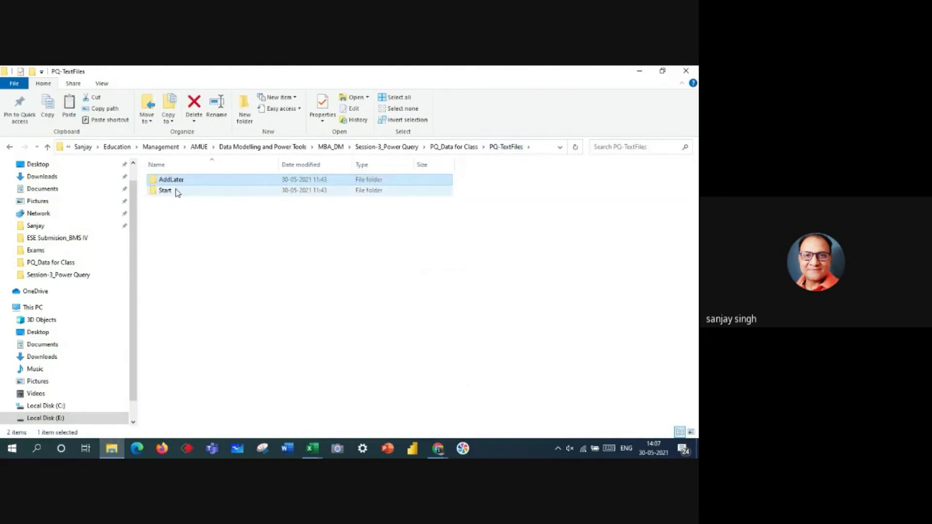
pyautogui.doubleClick(165, 190)
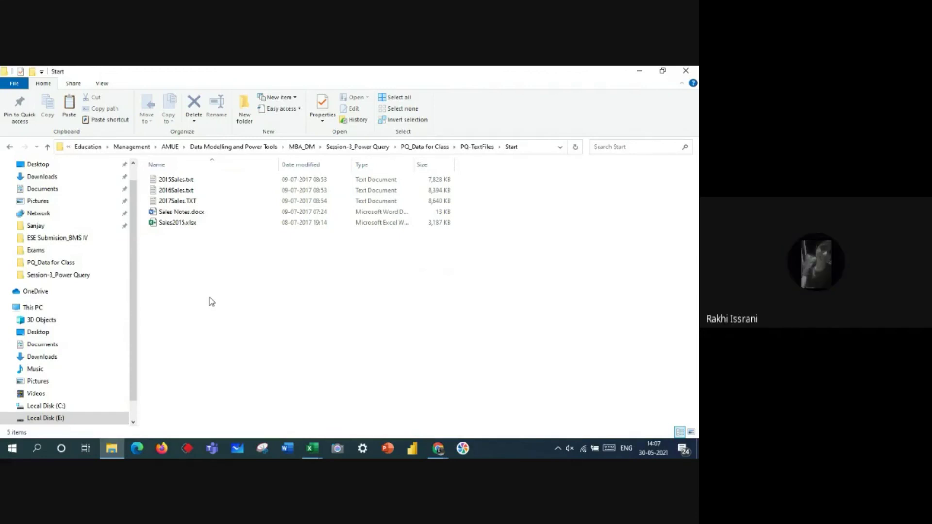
pyautogui.rightClick(150, 252)
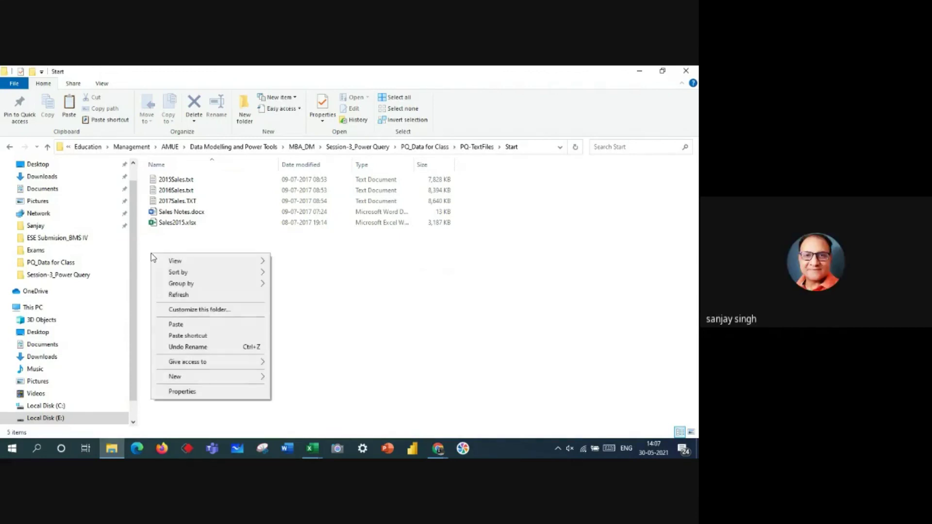
pyautogui.click(190, 327)
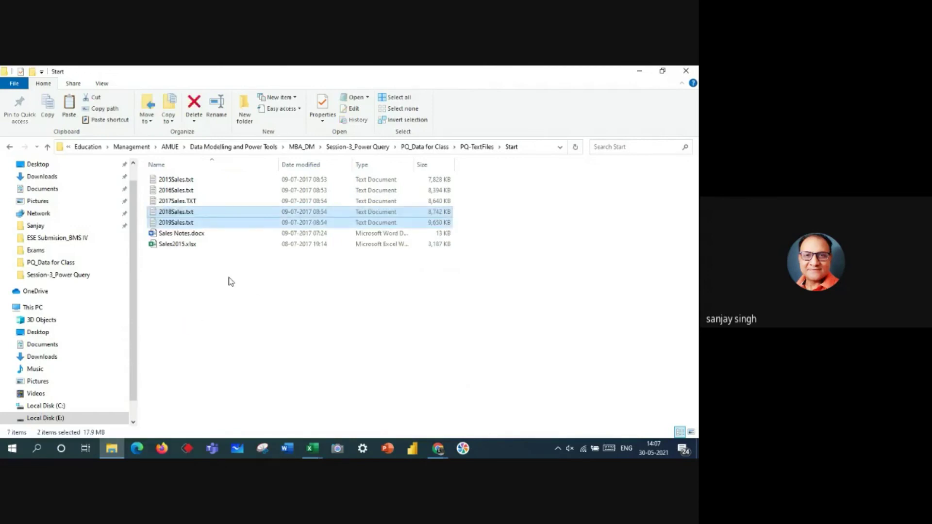
pyautogui.click(194, 278)
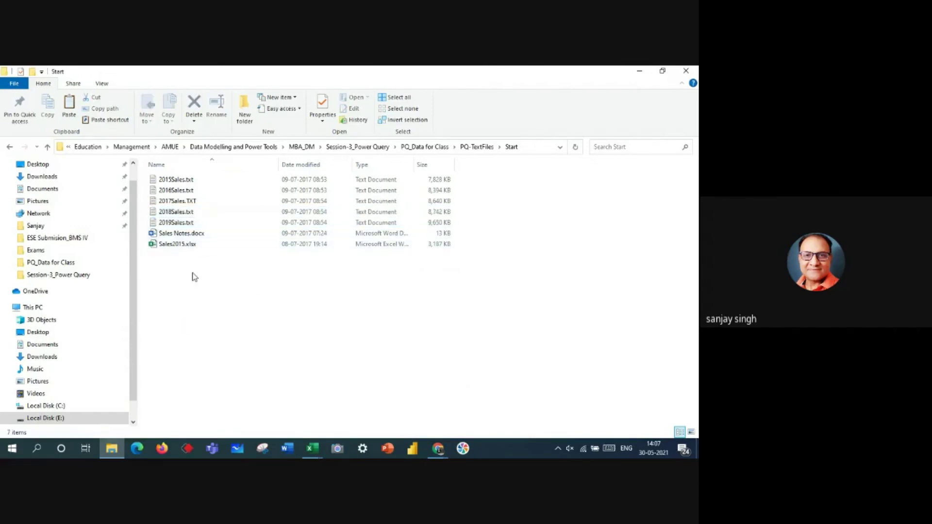
pyautogui.click(176, 179)
pyautogui.click(174, 193)
pyautogui.click(177, 202)
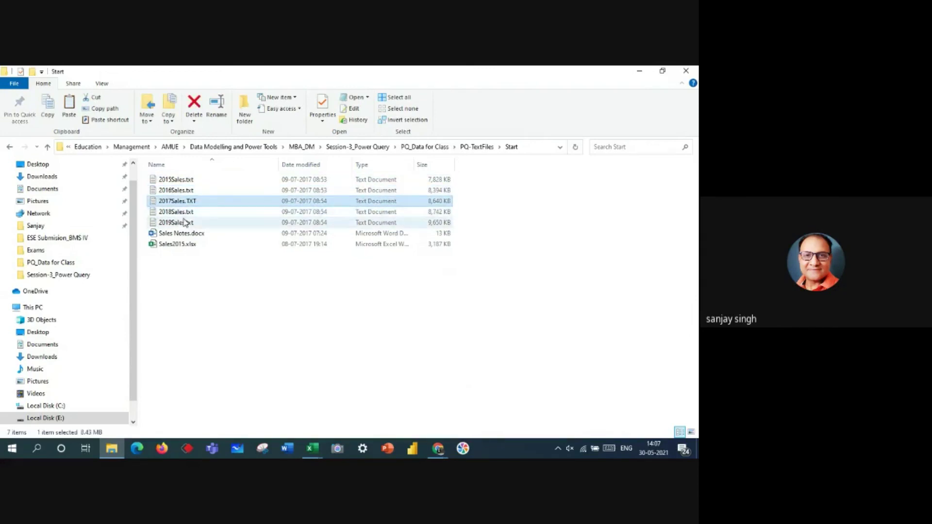
pyautogui.click(176, 214)
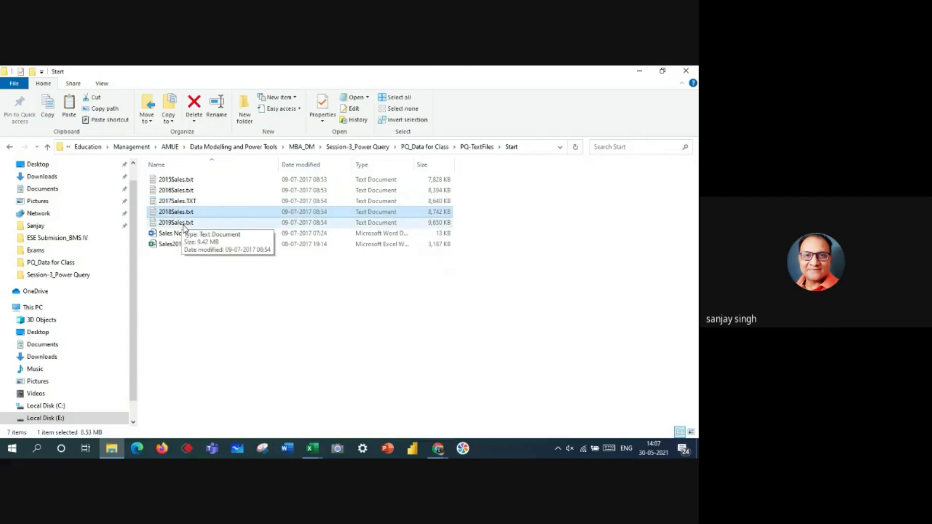
pyautogui.click(184, 226)
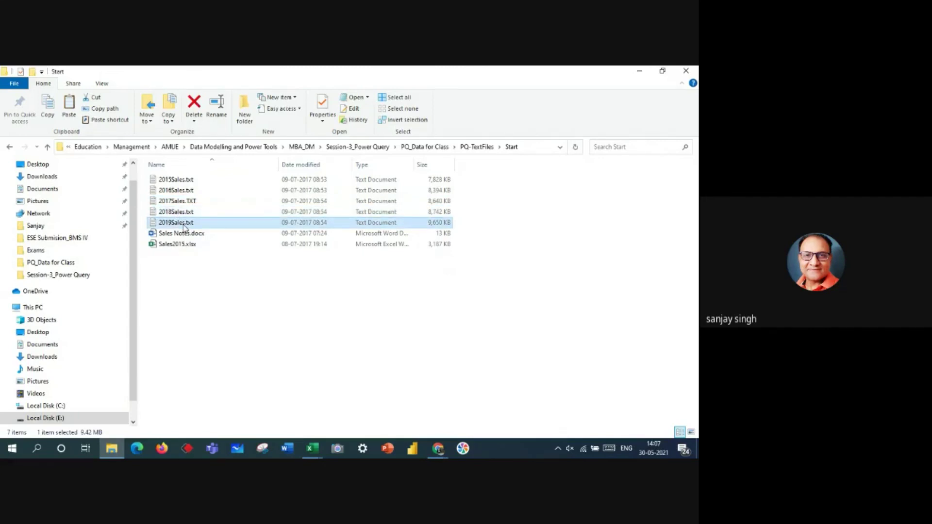
# - Switch back to the PowerQuery_AMUE_Case2.xlsx workbook in Excel and refresh the yearly PivotTable on Sheet3
pyautogui.click(312, 449)
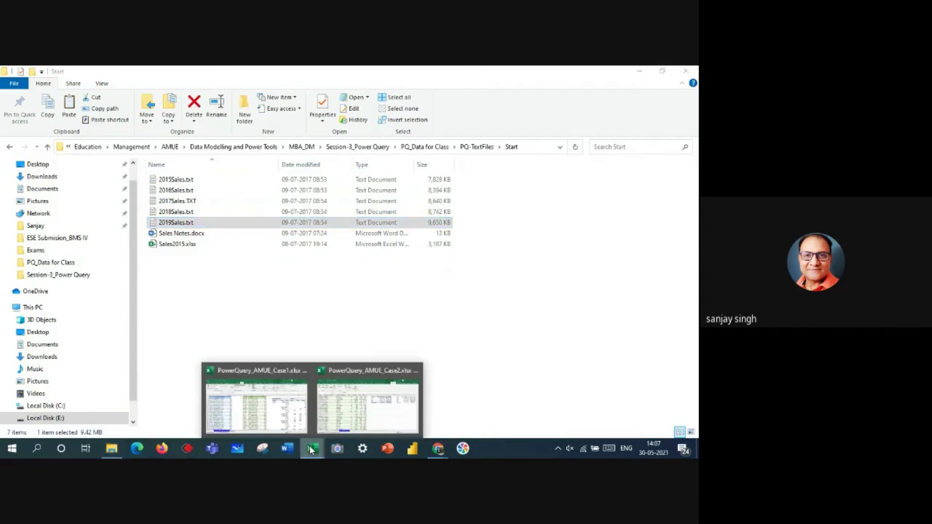
pyautogui.click(349, 419)
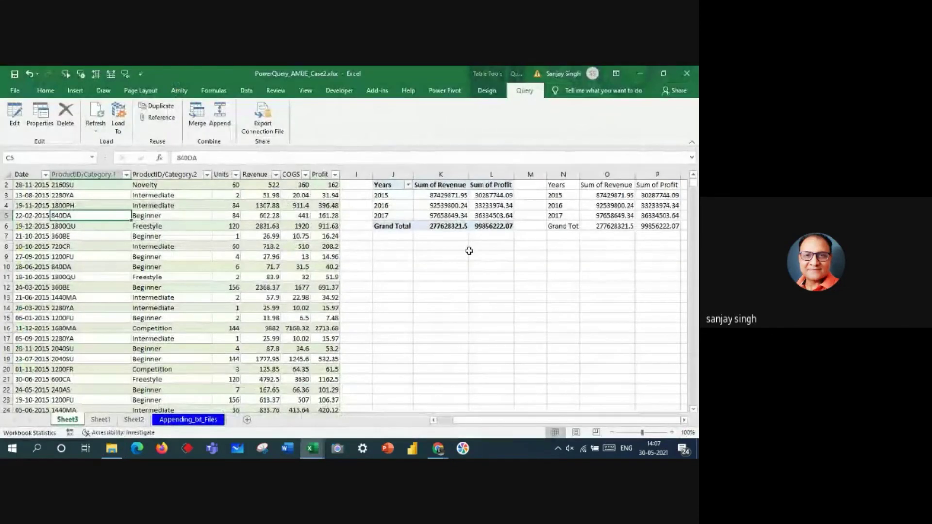
pyautogui.click(428, 205)
pyautogui.rightClick(430, 207)
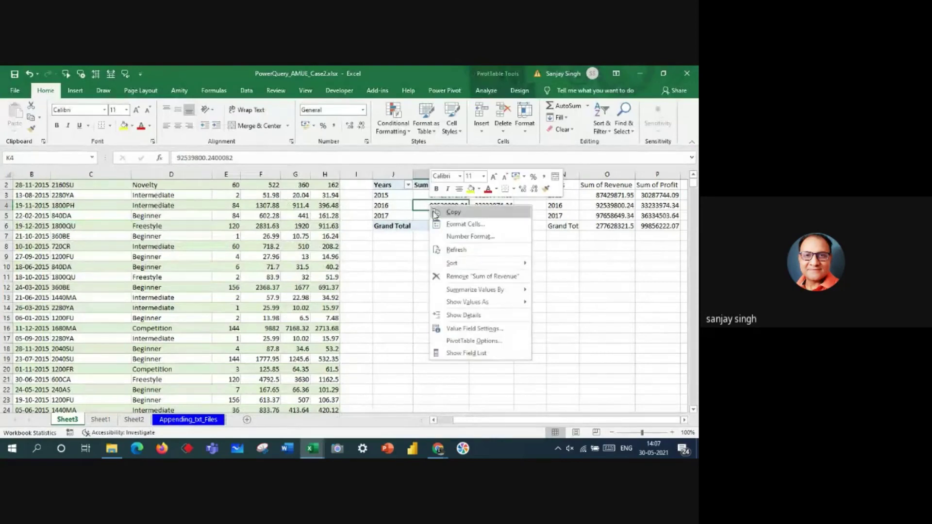
pyautogui.click(464, 250)
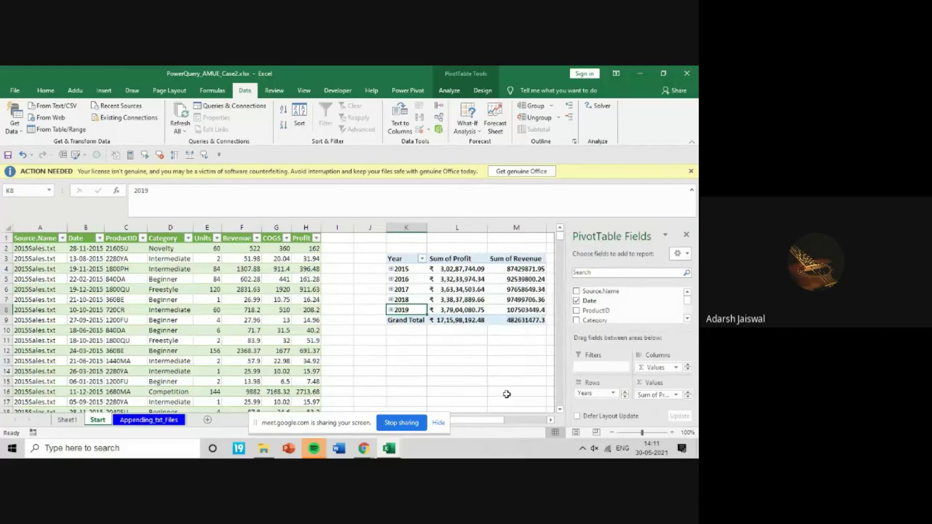
# - Apply the rupee Accounting format to the Sum of Revenue column M and select the static yearly summary in O3:R7
pyautogui.hscroll(3, 478, 424)
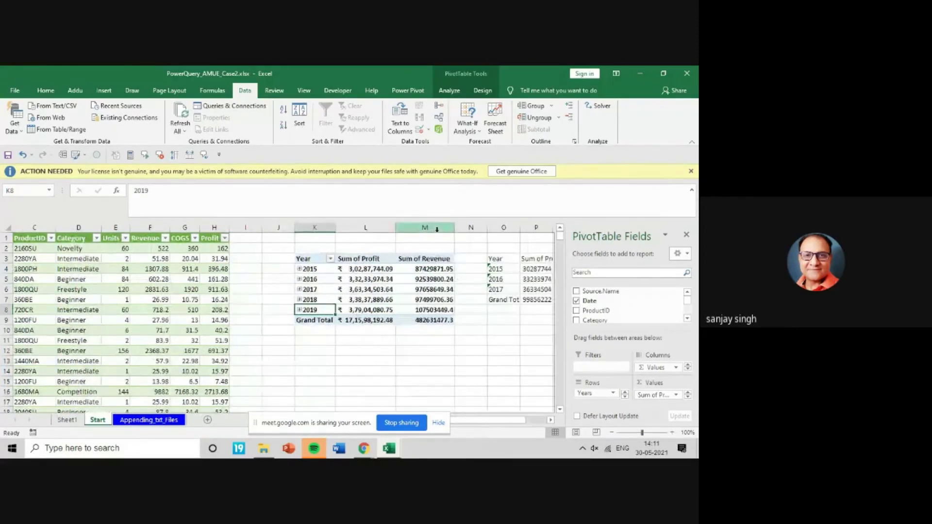
pyautogui.click(436, 228)
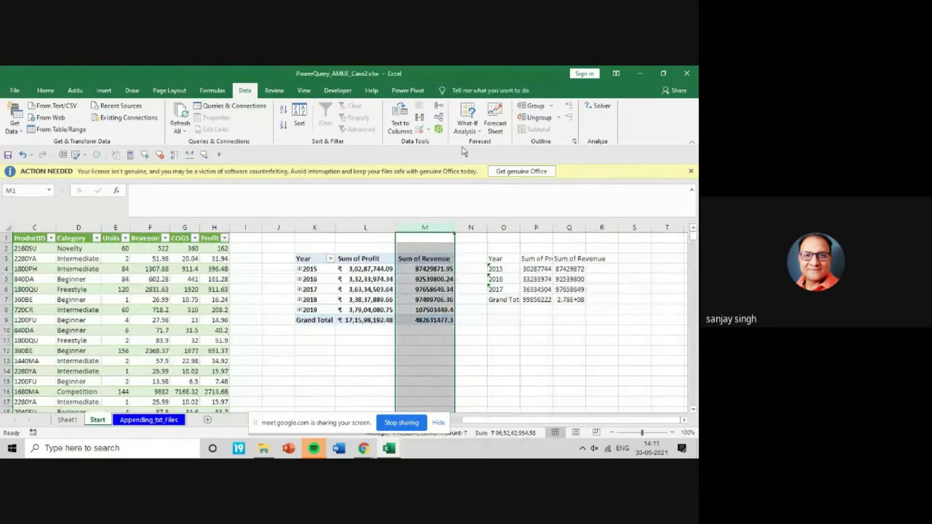
pyautogui.click(45, 90)
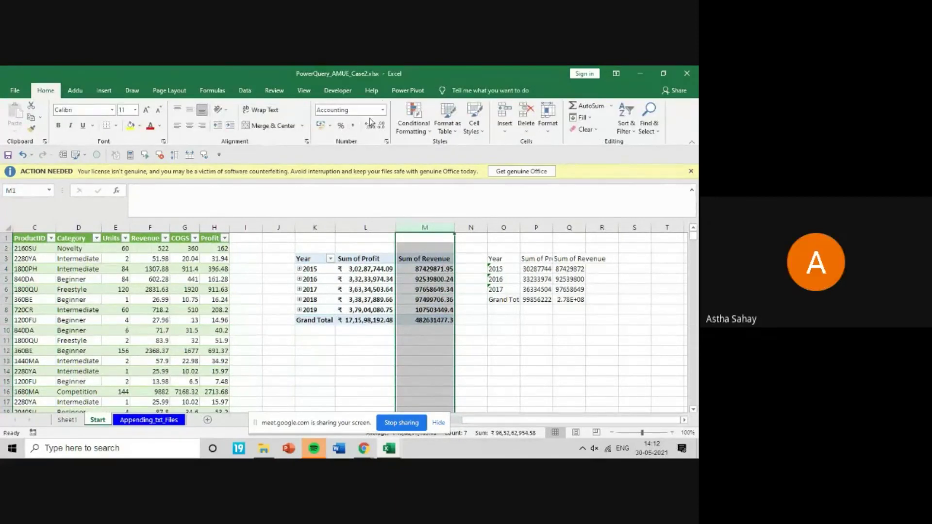
pyautogui.click(321, 126)
pyautogui.click(515, 339)
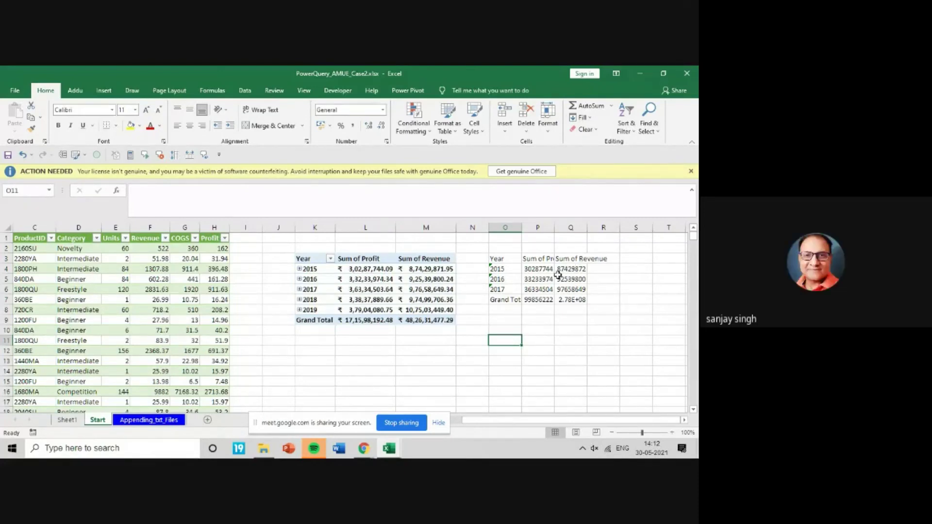
pyautogui.moveTo(505, 260); pyautogui.dragTo(588, 302)
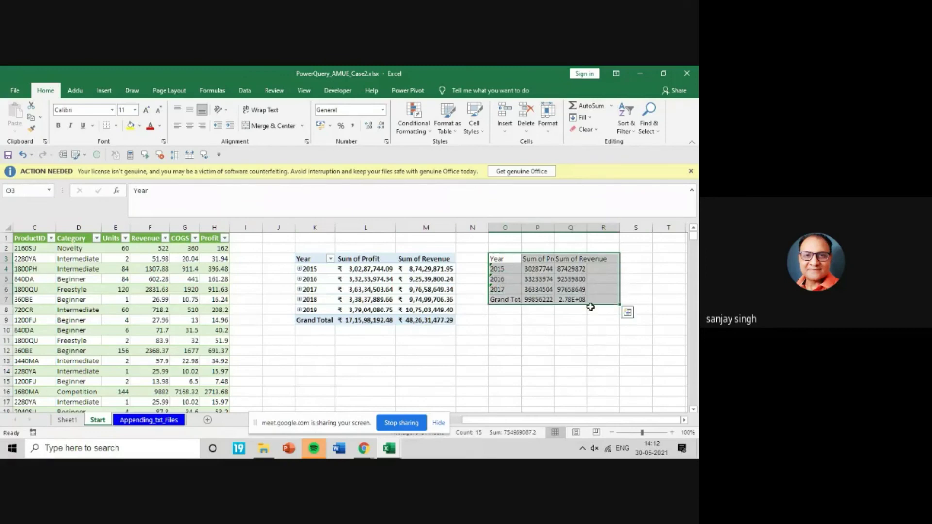